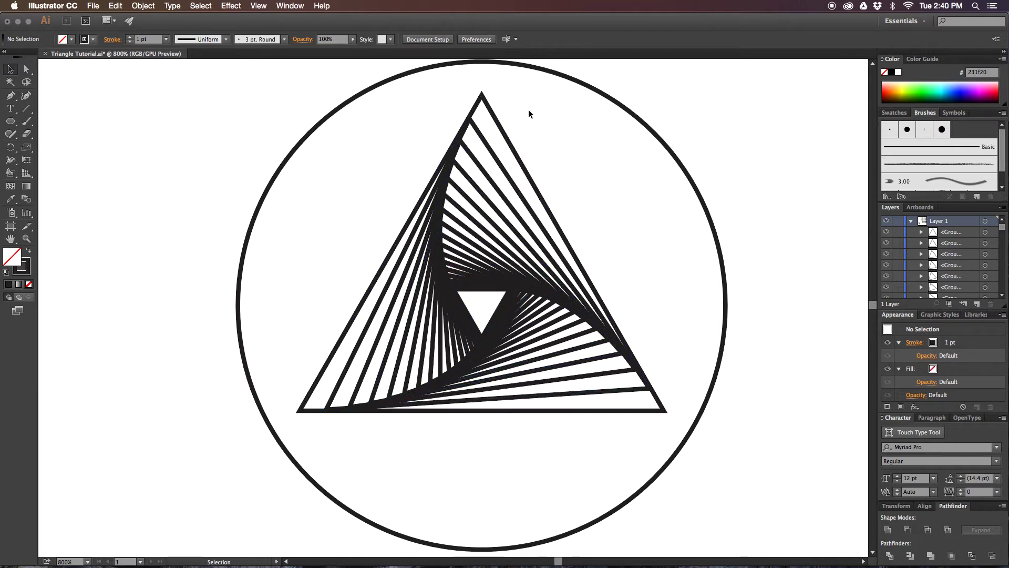
# Examine the finished spiral triangle designs inside circles, comparing their line thicknesses and spacing.
pyautogui.moveTo(652, 195); pyautogui.dragTo(368, 188)
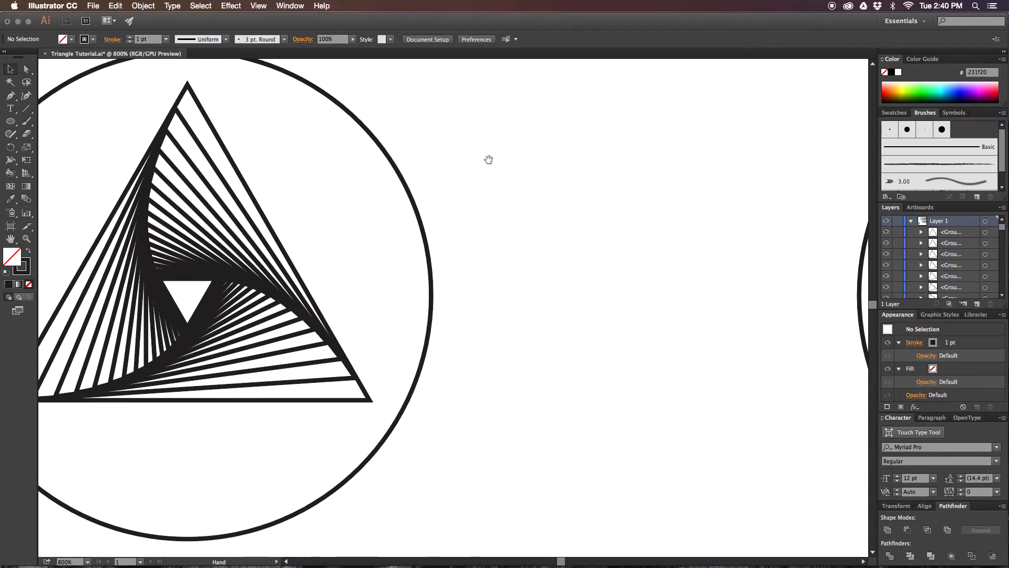
pyautogui.moveTo(688, 186); pyautogui.dragTo(353, 186)
pyautogui.hscroll(15, 665, 169)
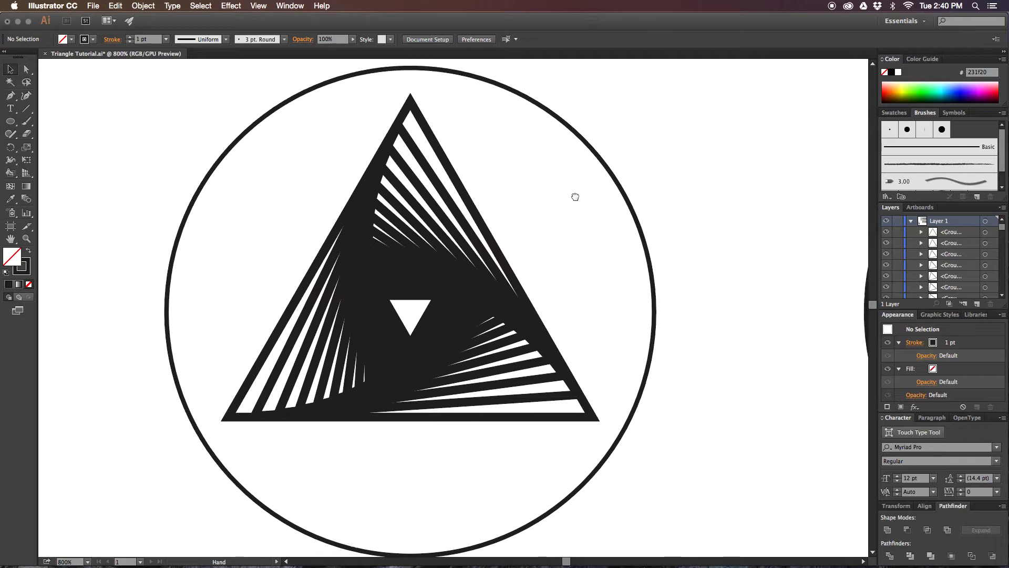
pyautogui.hscroll(18, 553, 140)
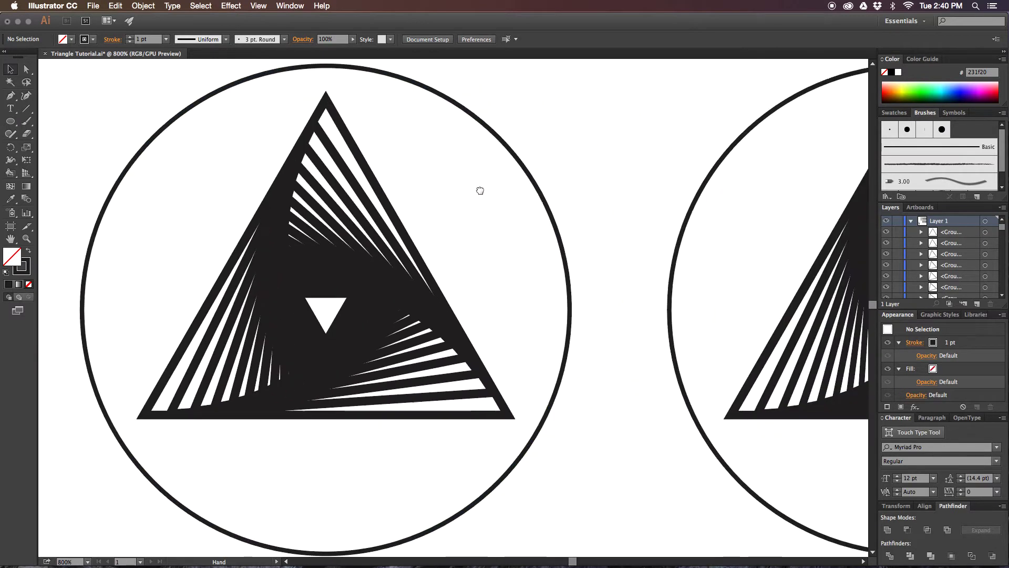
pyautogui.hscroll(5, 619, 184)
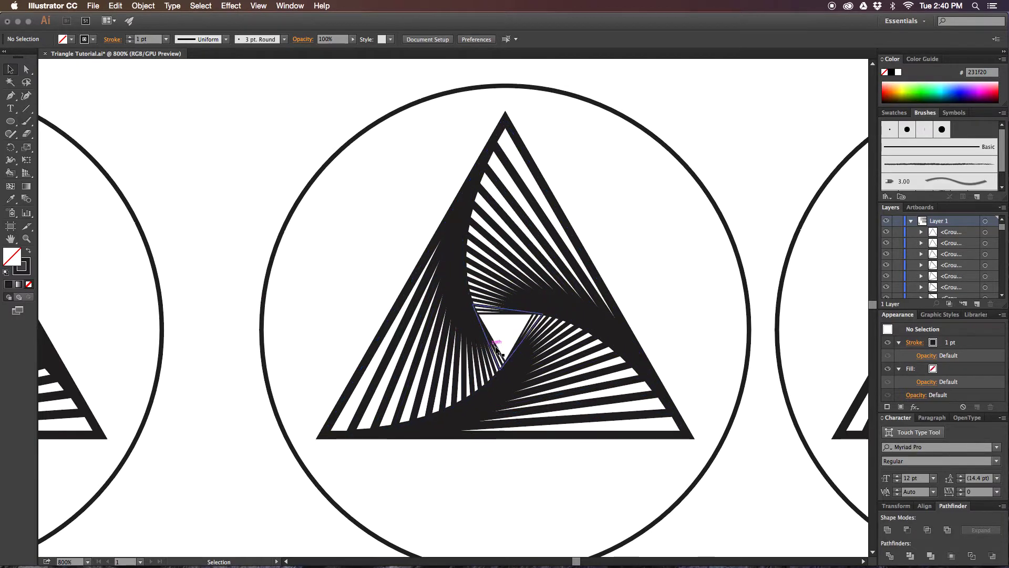
pyautogui.press('space')
pyautogui.moveTo(665, 217); pyautogui.dragTo(317, 202)
pyautogui.moveTo(558, 194); pyautogui.dragTo(502, 192)
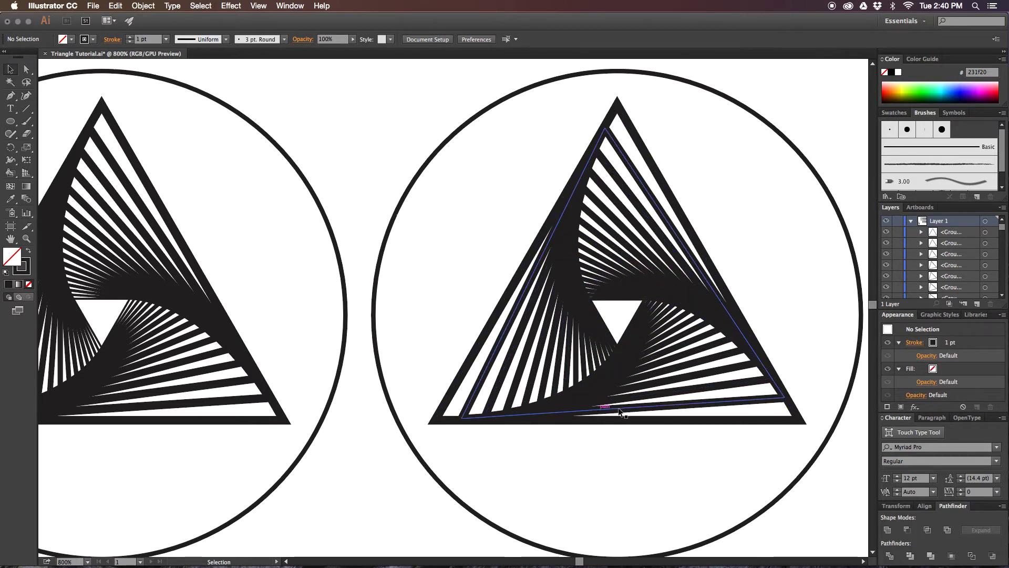
pyautogui.moveTo(455, 213); pyautogui.dragTo(770, 189)
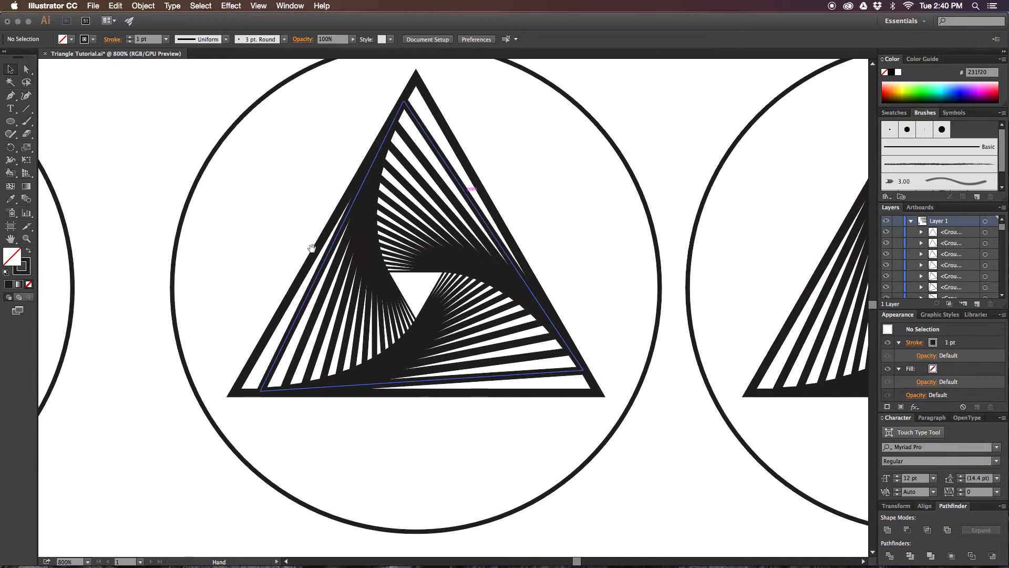
pyautogui.moveTo(264, 240); pyautogui.dragTo(650, 216)
# Survey the other rows of spiral triangle variations, including the versions with gaps between the lines.
pyautogui.press('super+minus')
pyautogui.press('super+minus')
pyautogui.moveTo(478, 341); pyautogui.dragTo(727, 159)
pyautogui.moveTo(416, 233); pyautogui.dragTo(622, 151)
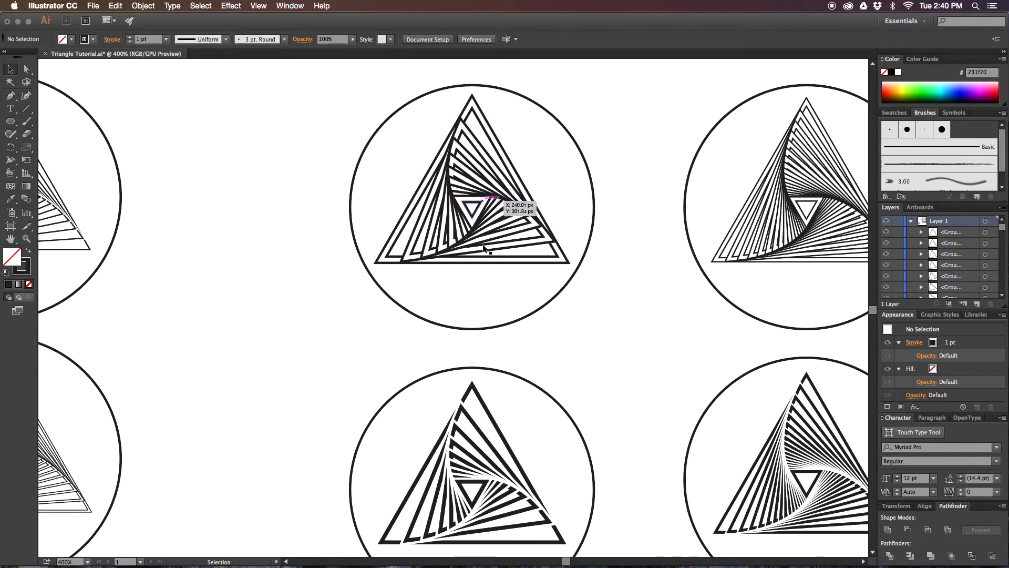
pyautogui.moveTo(538, 348); pyautogui.dragTo(529, 108)
pyautogui.moveTo(549, 234); pyautogui.dragTo(586, 451)
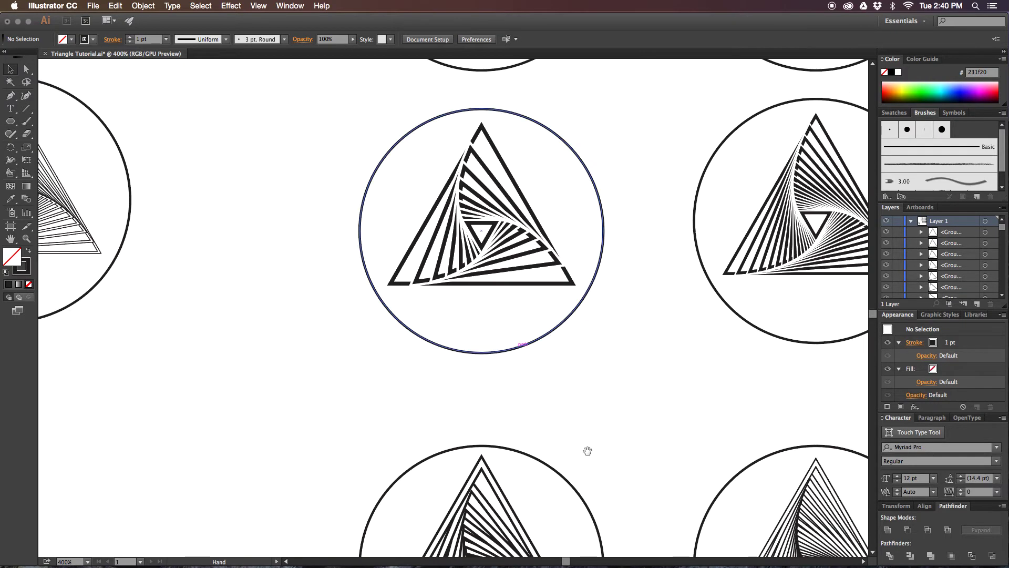
# Draw a three-sided polygon with a 50 px radius in an empty area of the canvas using the Polygon tool.
pyautogui.moveTo(434, 179); pyautogui.dragTo(665, 457)
pyautogui.moveTo(458, 211); pyautogui.dragTo(712, 360)
pyautogui.moveTo(527, 179); pyautogui.dragTo(641, 363)
pyautogui.moveTo(455, 205); pyautogui.dragTo(559, 243)
pyautogui.press('super+plus')
pyautogui.press('super+plus')
pyautogui.moveTo(505, 181); pyautogui.dragTo(689, 187)
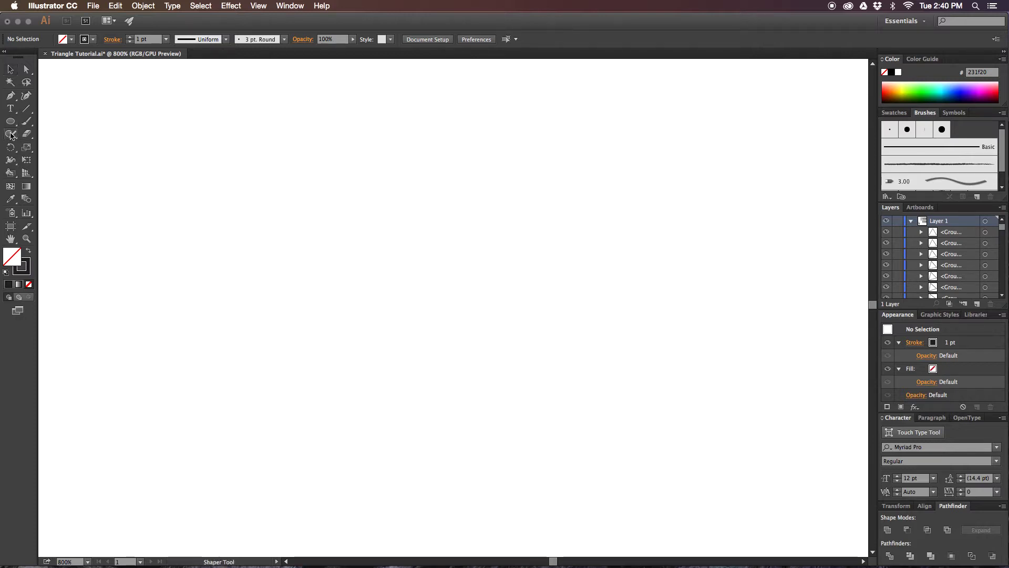
pyautogui.moveTo(11, 123); pyautogui.dragTo(55, 158)
pyautogui.moveTo(409, 265); pyautogui.dragTo(411, 262)
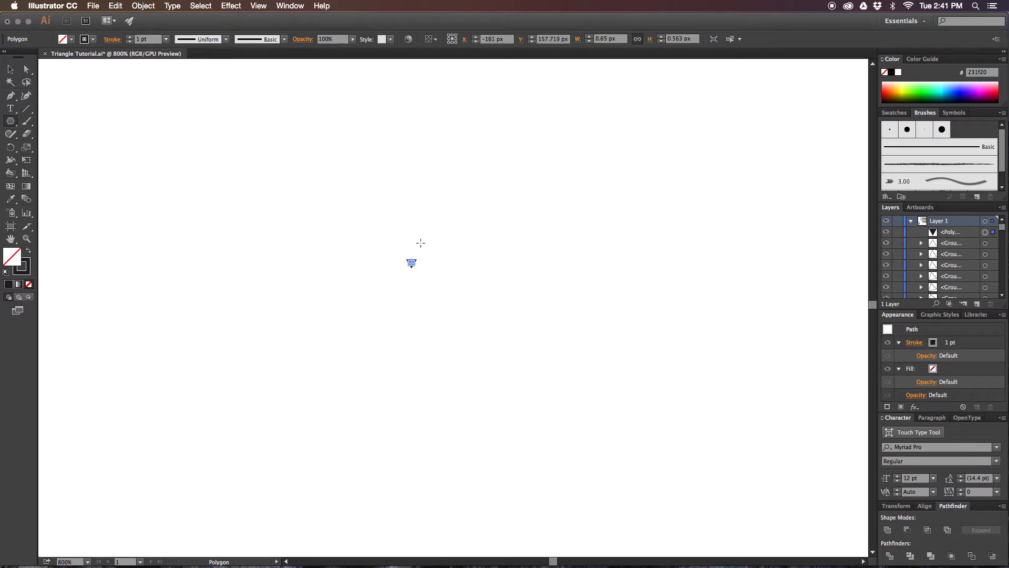
pyautogui.press('super+z')
pyautogui.click(427, 315)
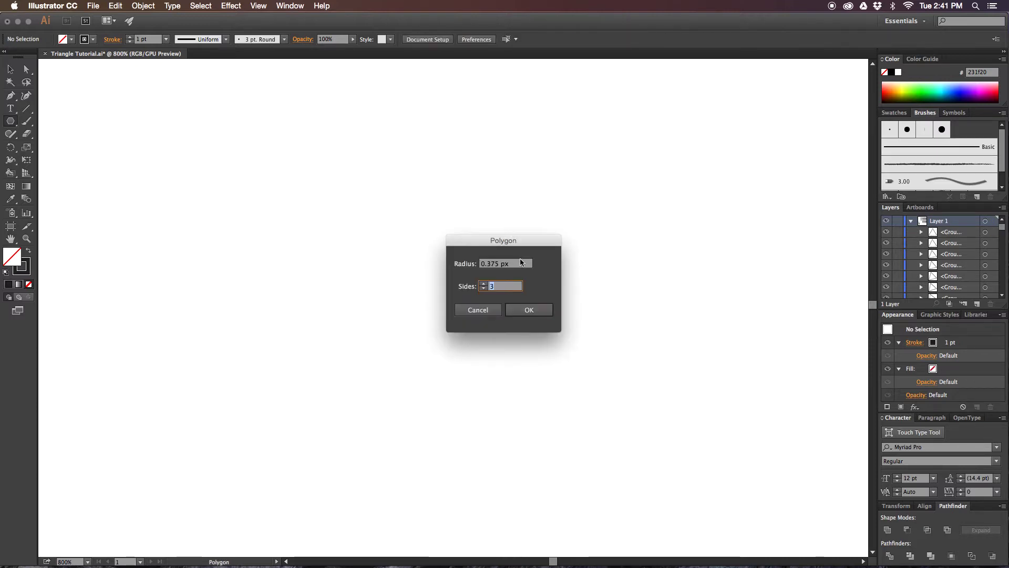
pyautogui.moveTo(521, 262); pyautogui.dragTo(492, 266)
pyautogui.write('5')
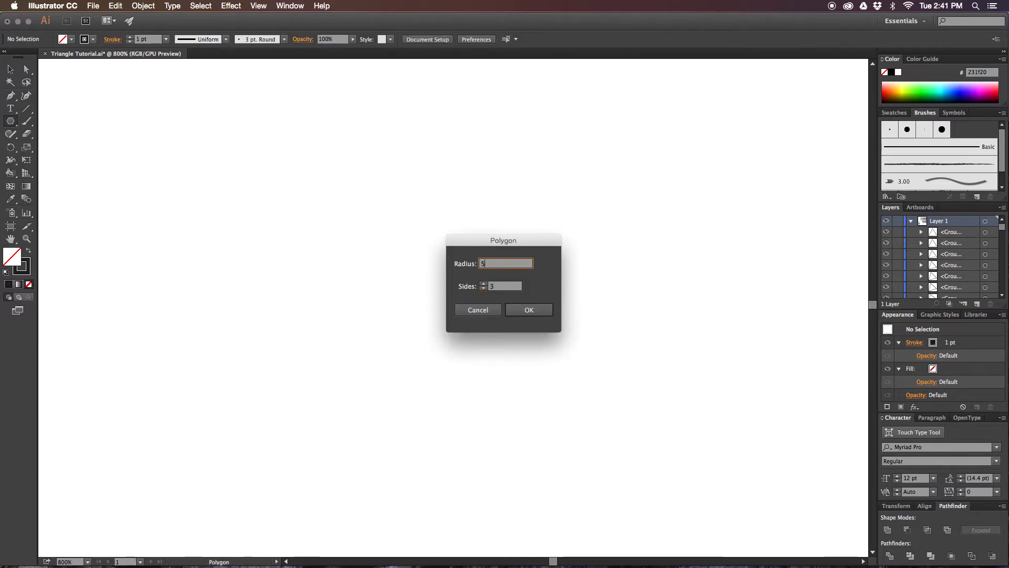
pyautogui.write('0')
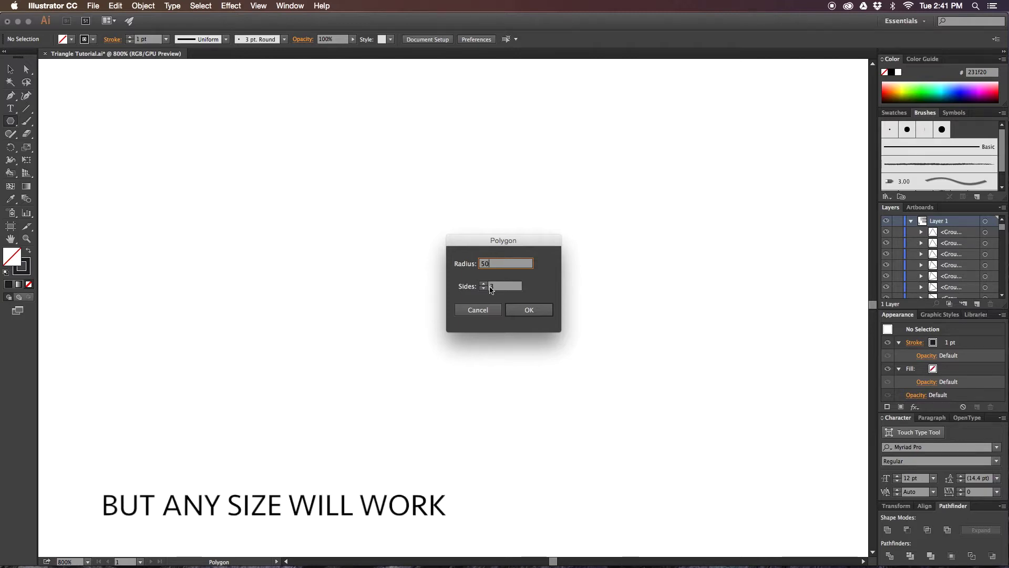
pyautogui.click(529, 310)
pyautogui.keyDown('super'); pyautogui.click(537, 166); pyautogui.keyUp('super')
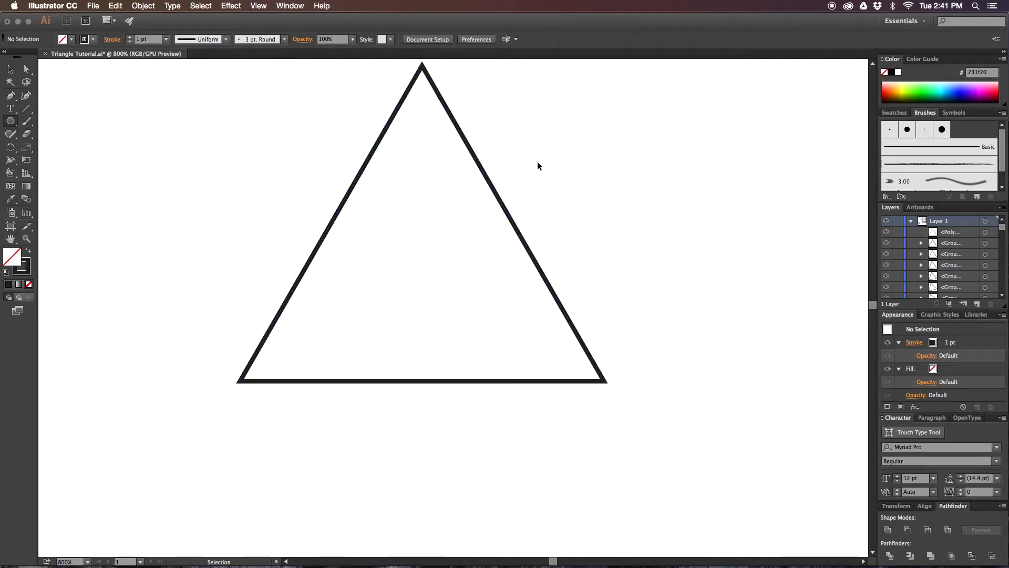
pyautogui.moveTo(537, 167); pyautogui.dragTo(555, 192)
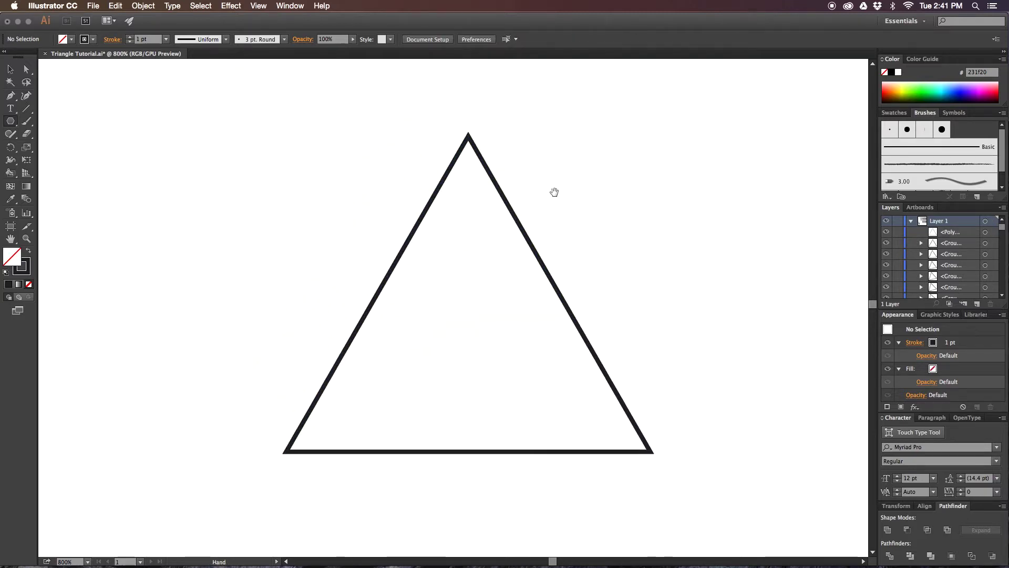
# Inspect the triangle's anchor points and its centre point.
pyautogui.click(492, 185)
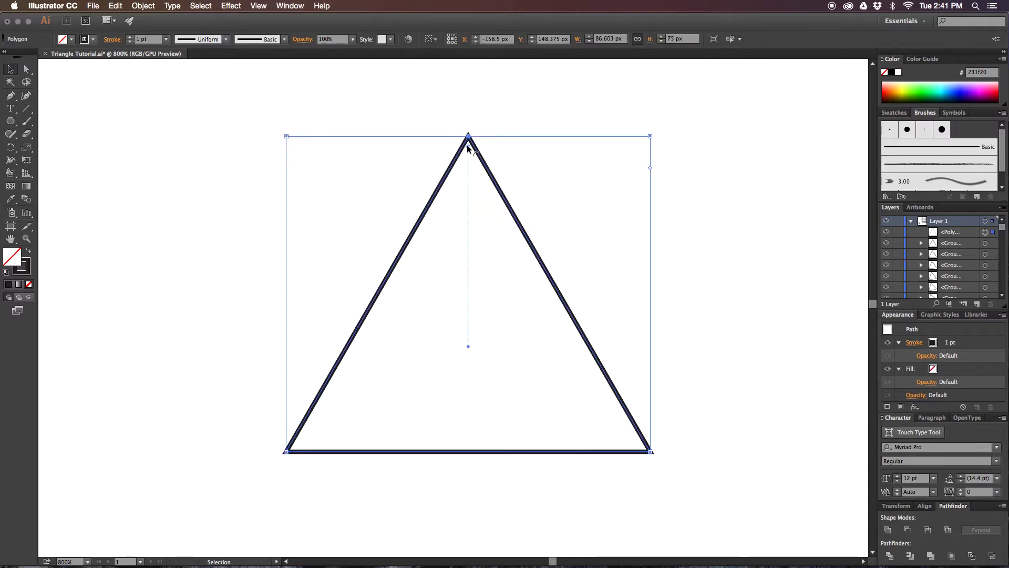
pyautogui.moveTo(468, 146); pyautogui.dragTo(470, 114)
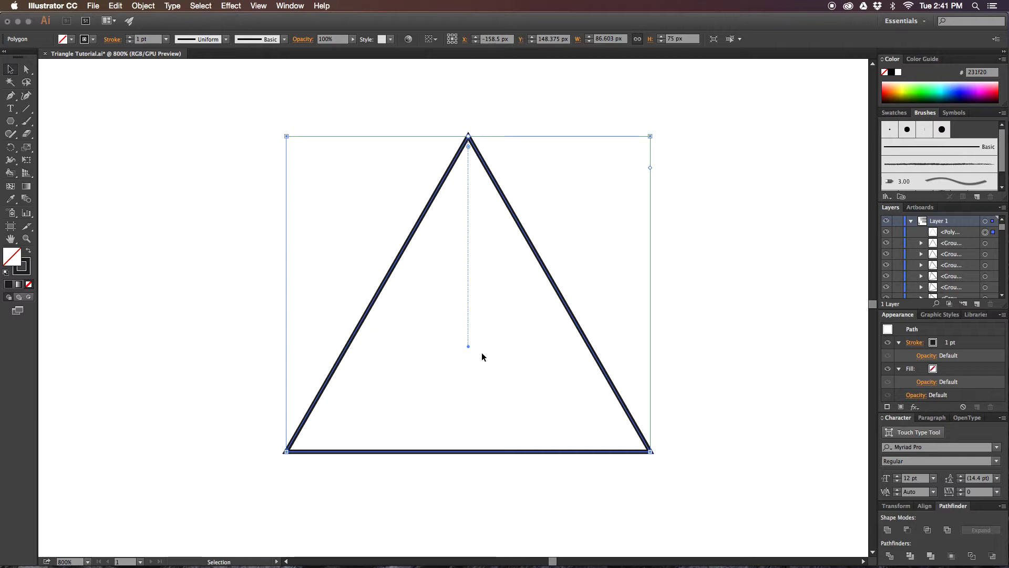
pyautogui.click(492, 313)
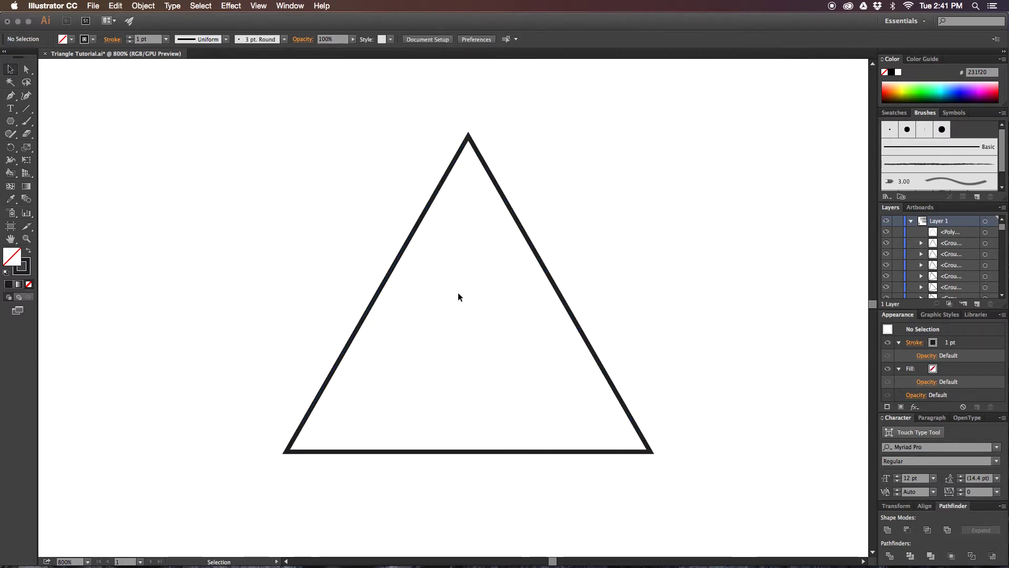
# Draw a circle about 123 px in diameter outward from the triangle's centre so that it surrounds the triangle.
pyautogui.press('l')
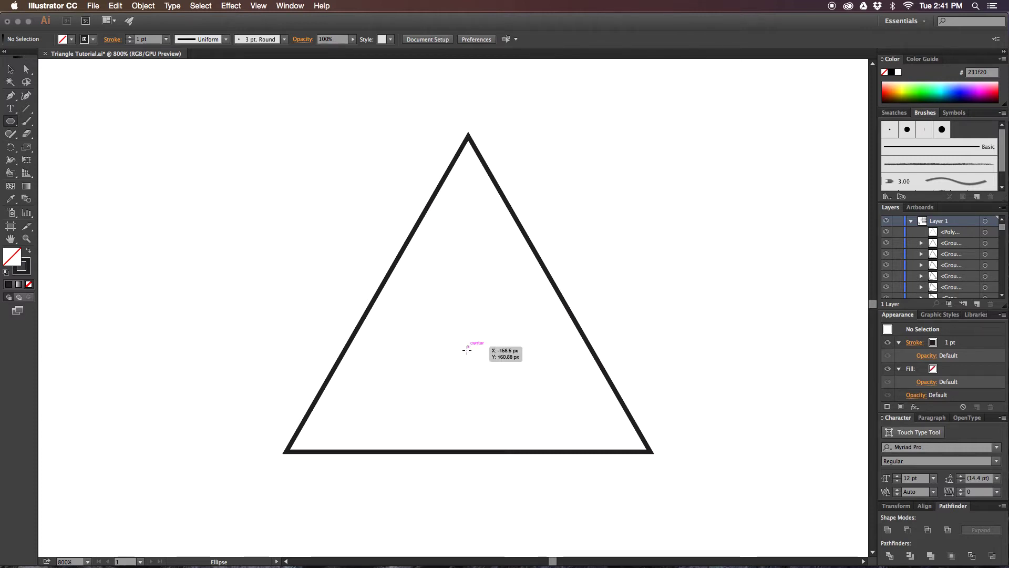
pyautogui.moveTo(467, 351)
pyautogui.mouseDown()
pyautogui.moveTo(667, 480)
pyautogui.moveTo(727, 488)
pyautogui.mouseUp()
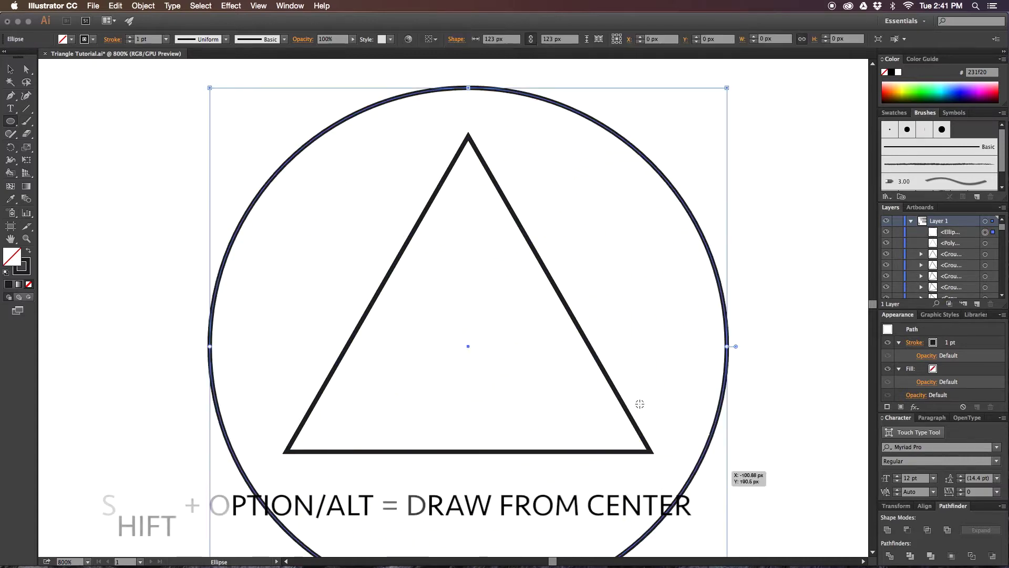
pyautogui.press('v')
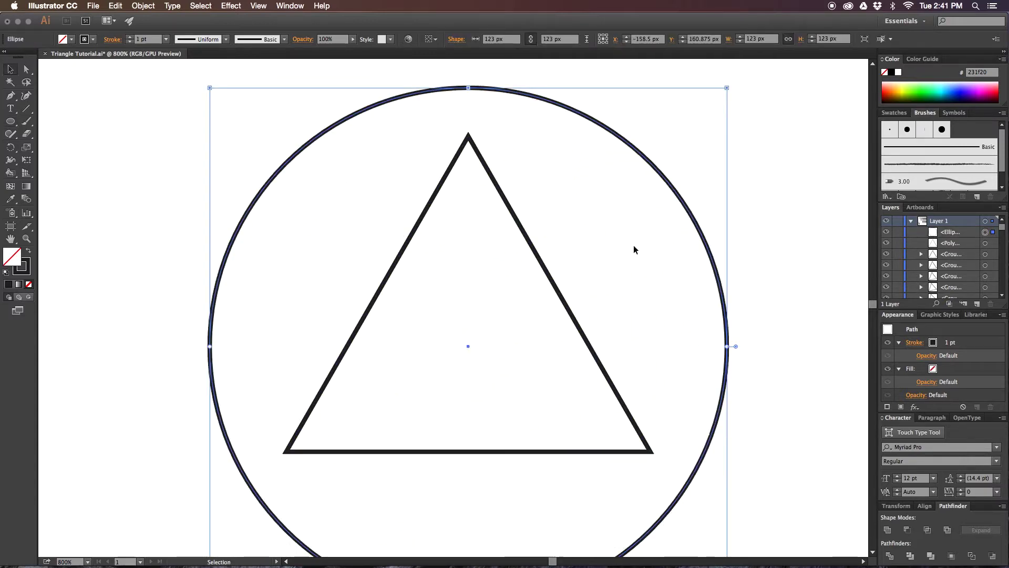
pyautogui.click(564, 216)
pyautogui.scroll(1, 526, 168)
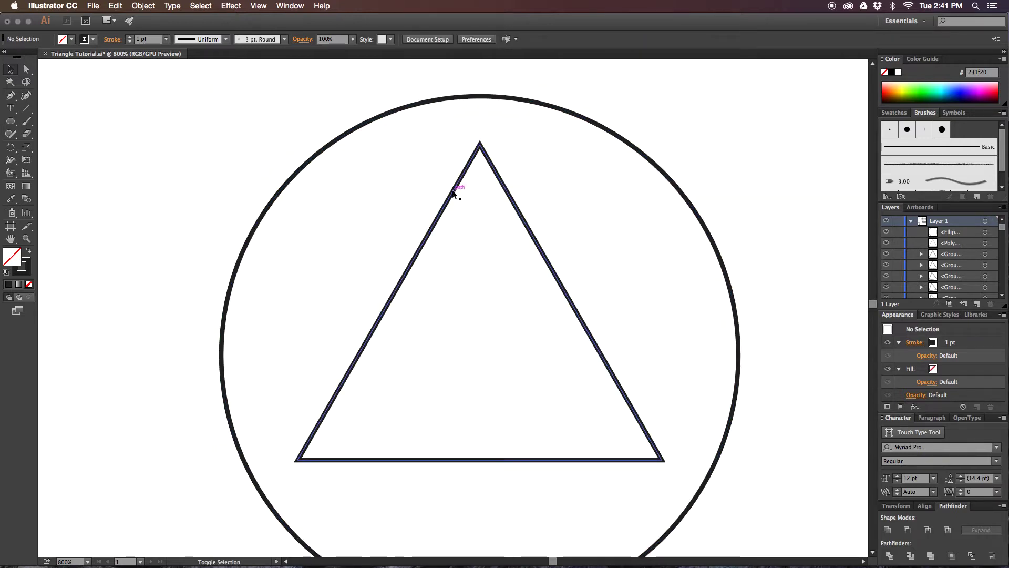
# Duplicate the circle and triangle together in place, pasting the copies in front.
pyautogui.moveTo(338, 90); pyautogui.dragTo(526, 338)
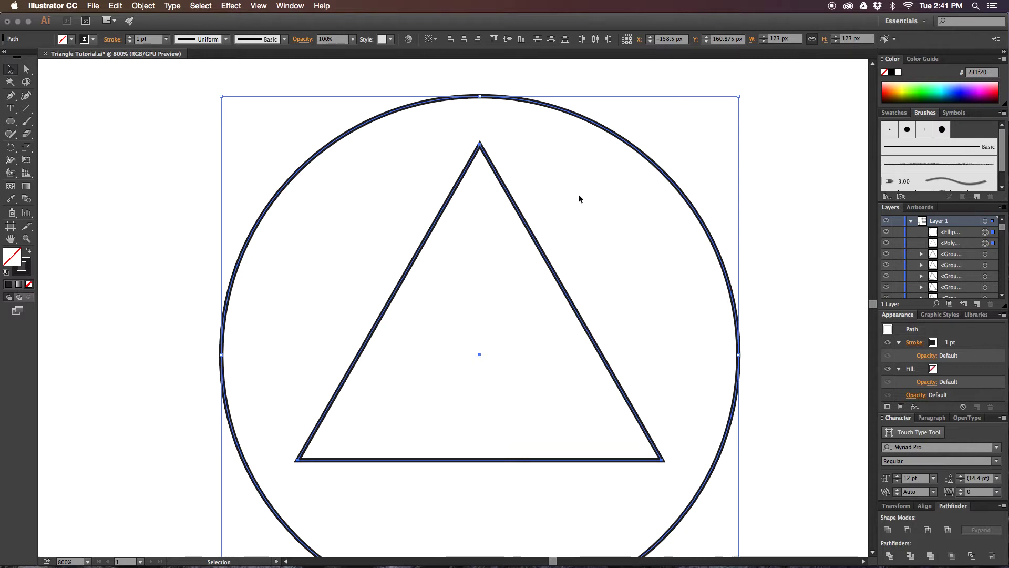
pyautogui.press('a')
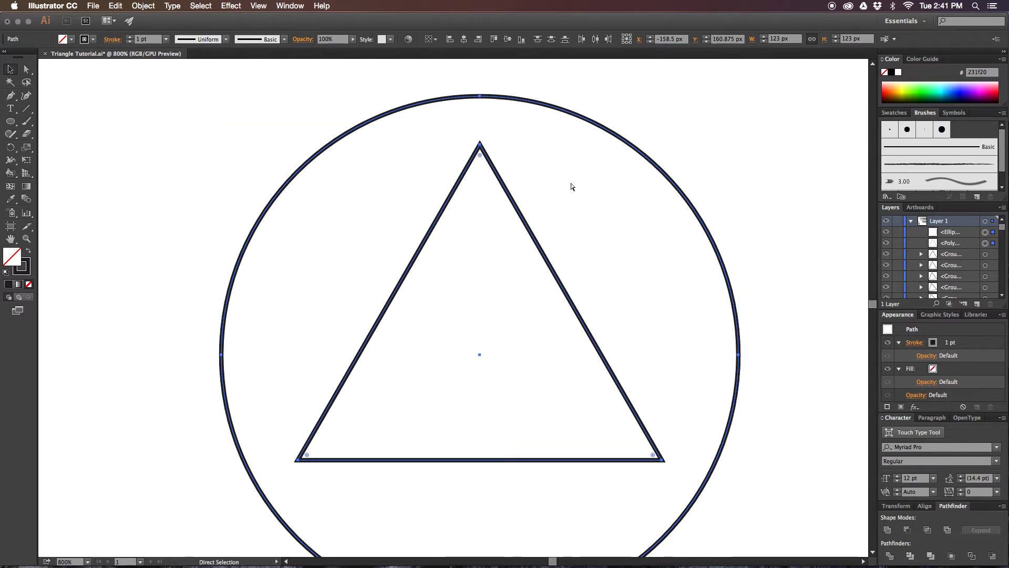
pyautogui.press('super+c')
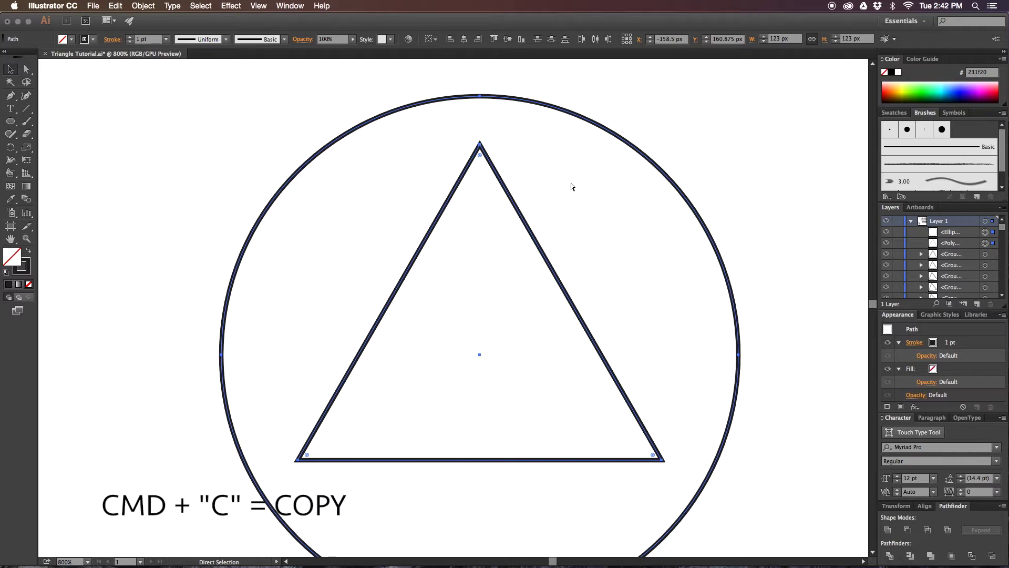
pyautogui.press('super+f')
pyautogui.press('v')
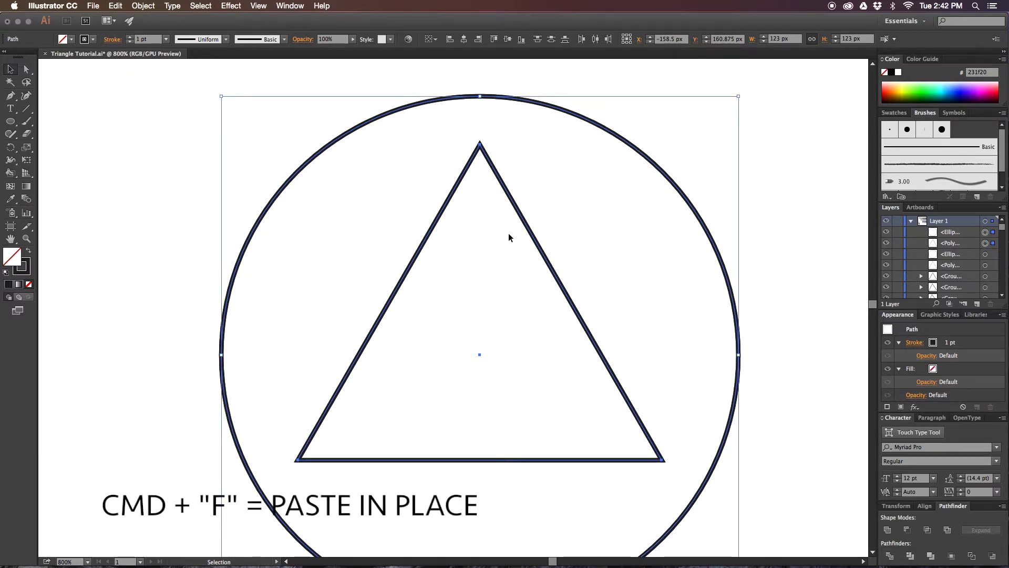
# Scale the duplicated circle and triangle uniformly to 89%.
pyautogui.press('a')
pyautogui.press('super+alt+s')
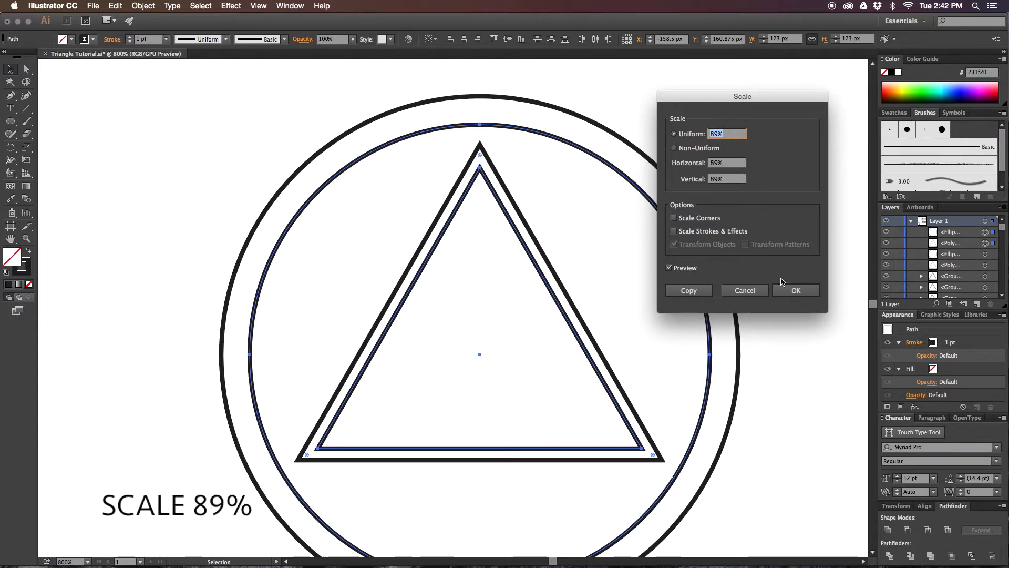
pyautogui.click(794, 291)
# Rotate the scaled circle and triangle together by 3.75°.
pyautogui.press('r')
pyautogui.press('Return')
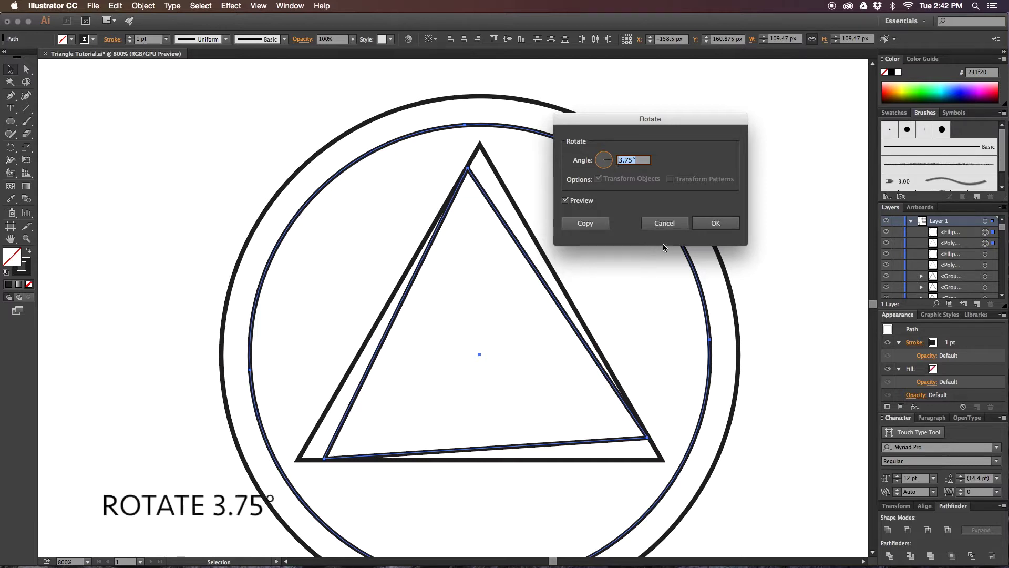
pyautogui.click(715, 222)
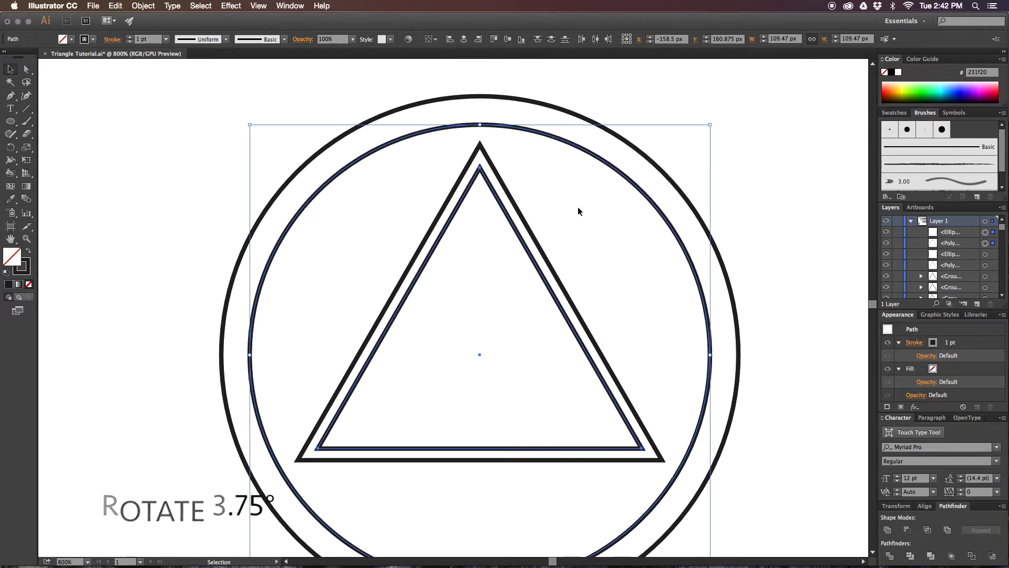
pyautogui.press('r')
pyautogui.press('Return')
pyautogui.click(713, 223)
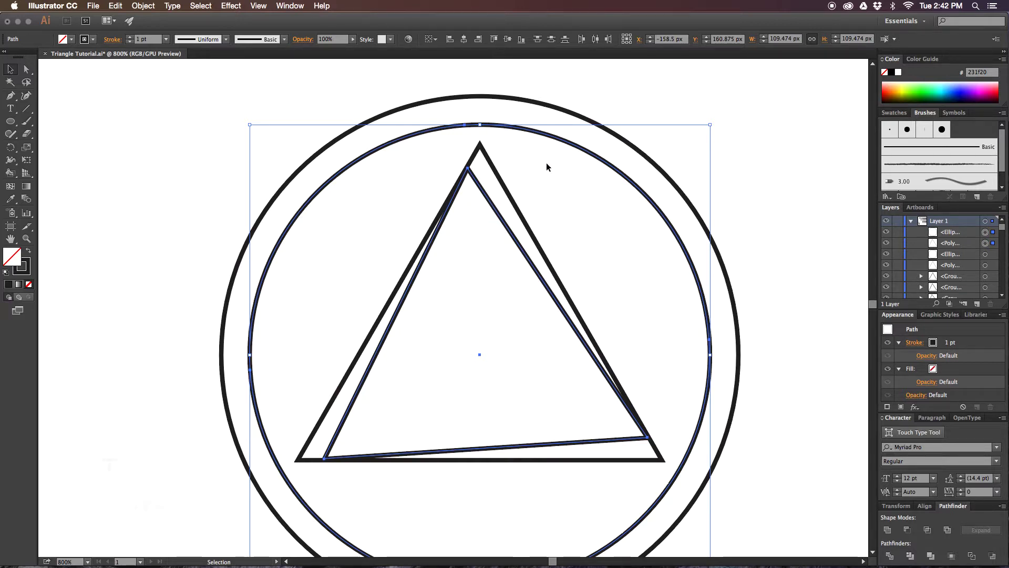
# Compare the two nested triangles with the finished spiral design nearby.
pyautogui.click(597, 225)
pyautogui.moveTo(710, 186); pyautogui.dragTo(263, 157)
pyautogui.moveTo(645, 208); pyautogui.dragTo(440, 195)
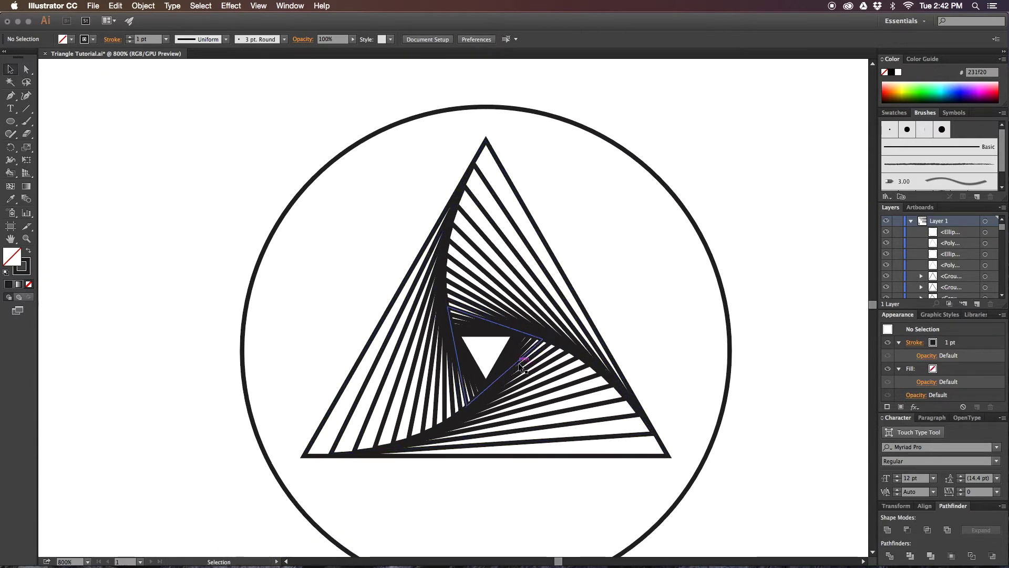
pyautogui.moveTo(374, 222); pyautogui.dragTo(827, 230)
pyautogui.moveTo(542, 138)
pyautogui.mouseDown()
pyautogui.moveTo(736, 146)
pyautogui.moveTo(732, 131)
pyautogui.moveTo(757, 147)
pyautogui.moveTo(748, 122)
pyautogui.moveTo(707, 118)
pyautogui.mouseUp()
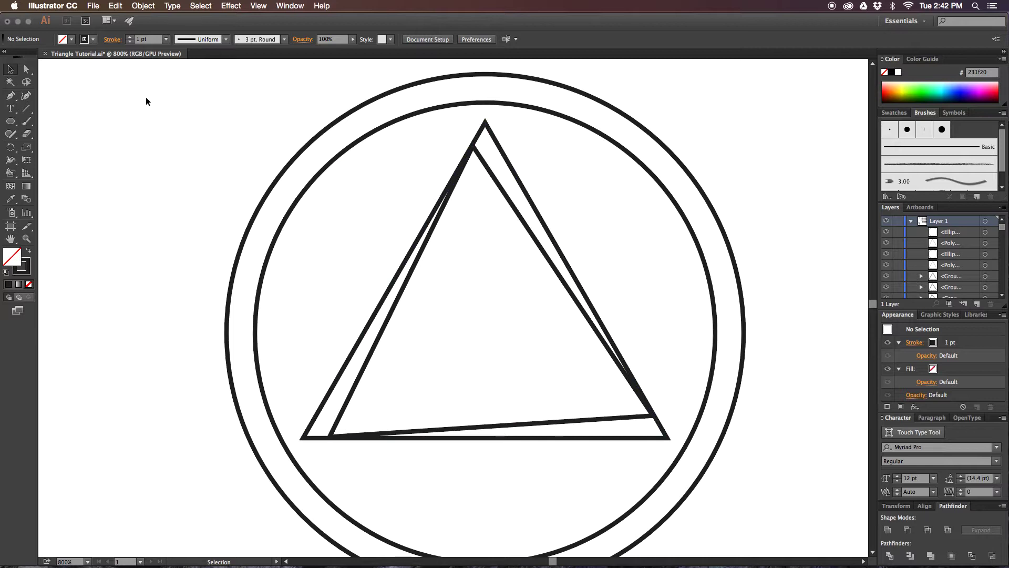
# Select the inner rotated triangle and look up the shortcuts of the Transform commands.
pyautogui.click(143, 6)
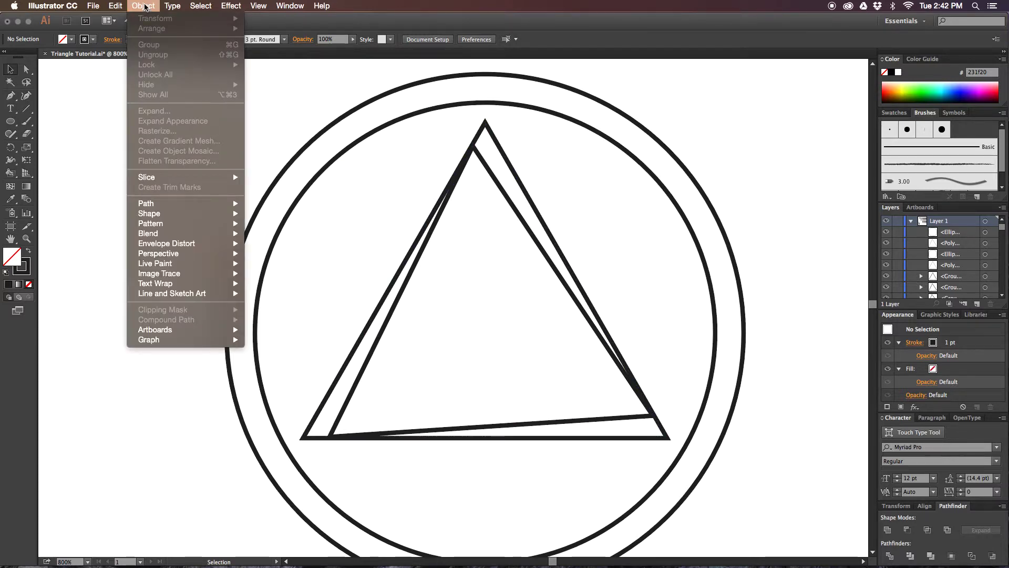
pyautogui.click(146, 6)
pyautogui.click(430, 241)
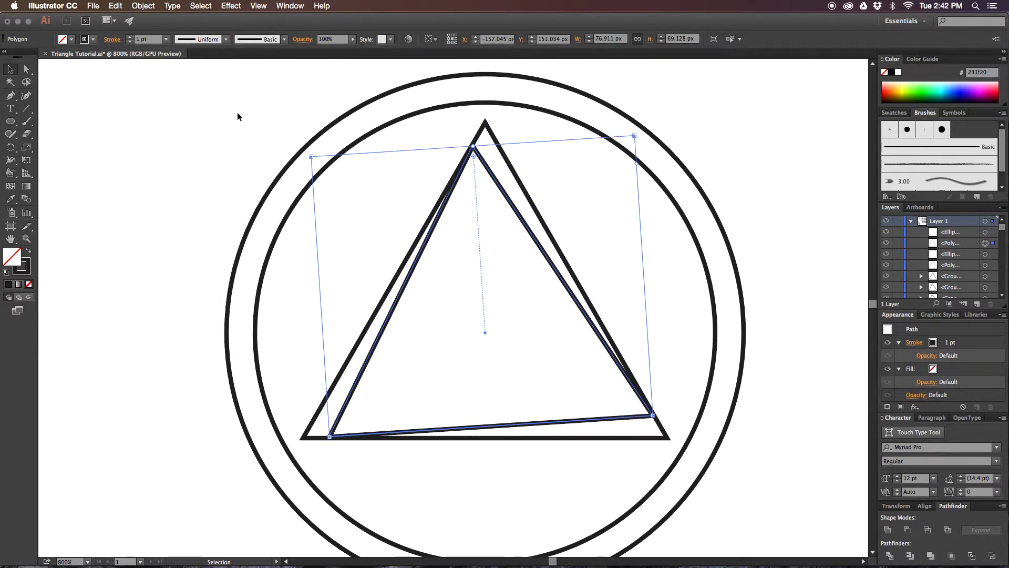
pyautogui.click(142, 7)
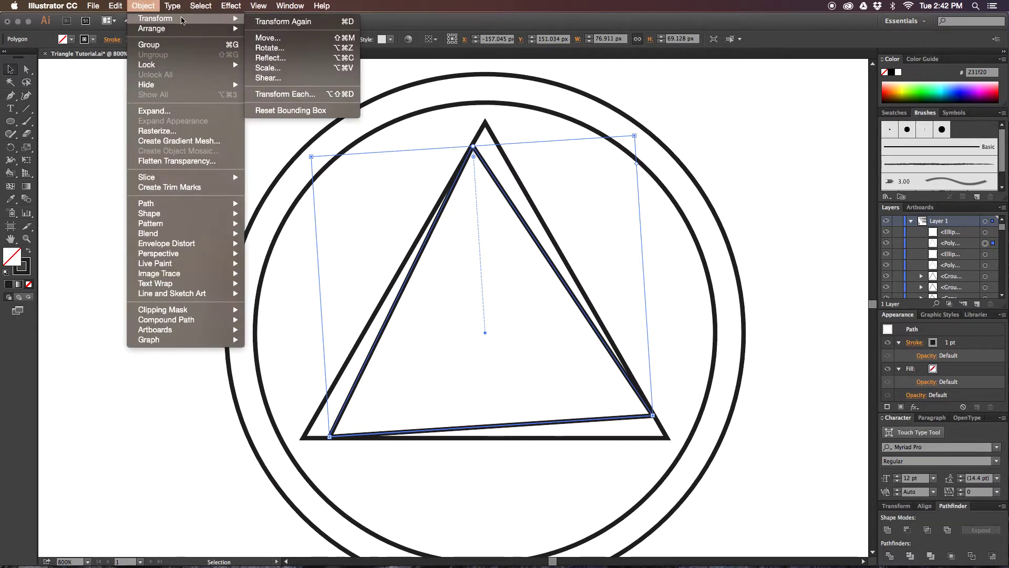
pyautogui.moveTo(231, 19)
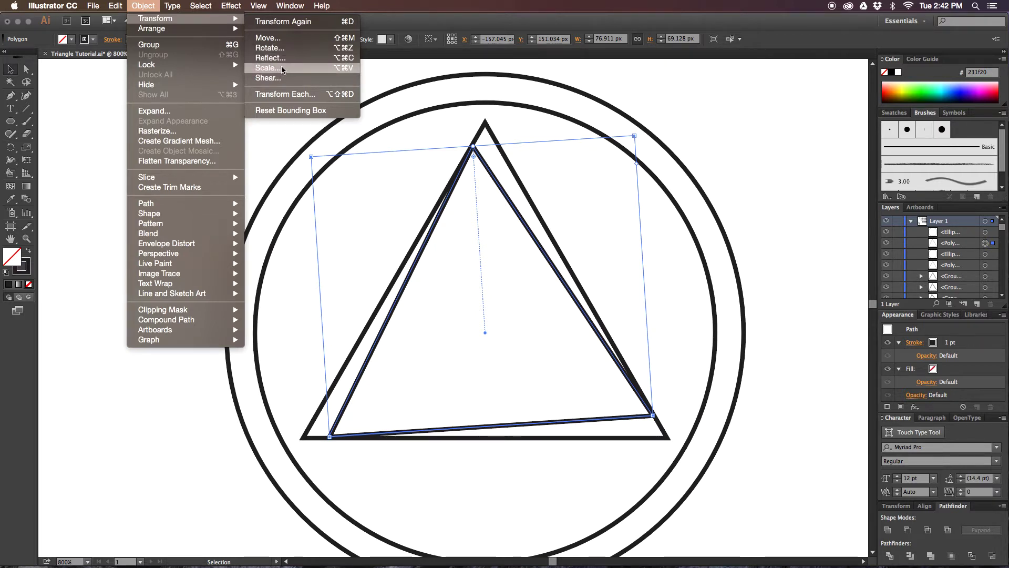
# Display the keyboard shortcuts assigned to the Transform commands among the Object menu commands.
pyautogui.moveTo(116, 4)
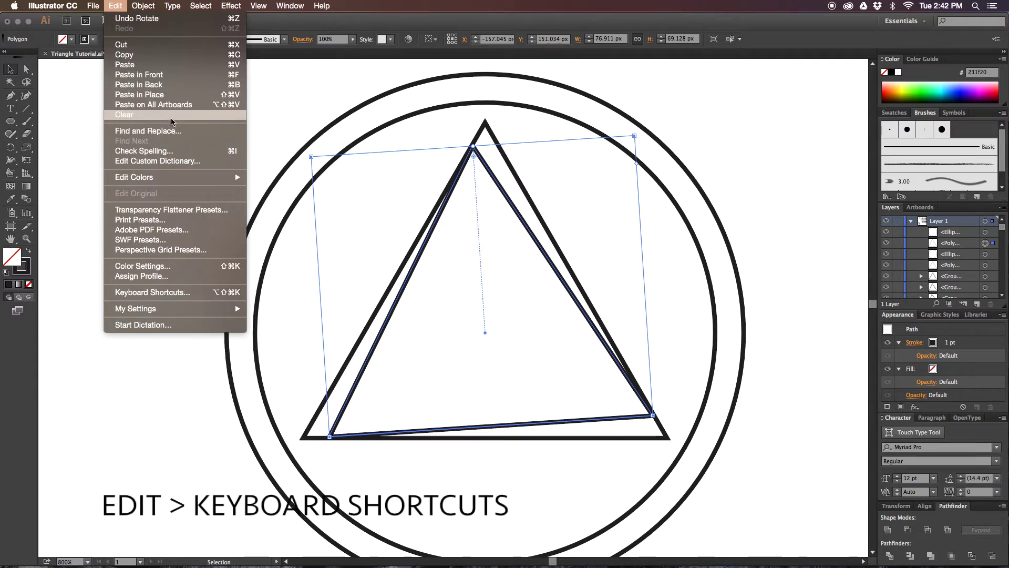
pyautogui.click(167, 293)
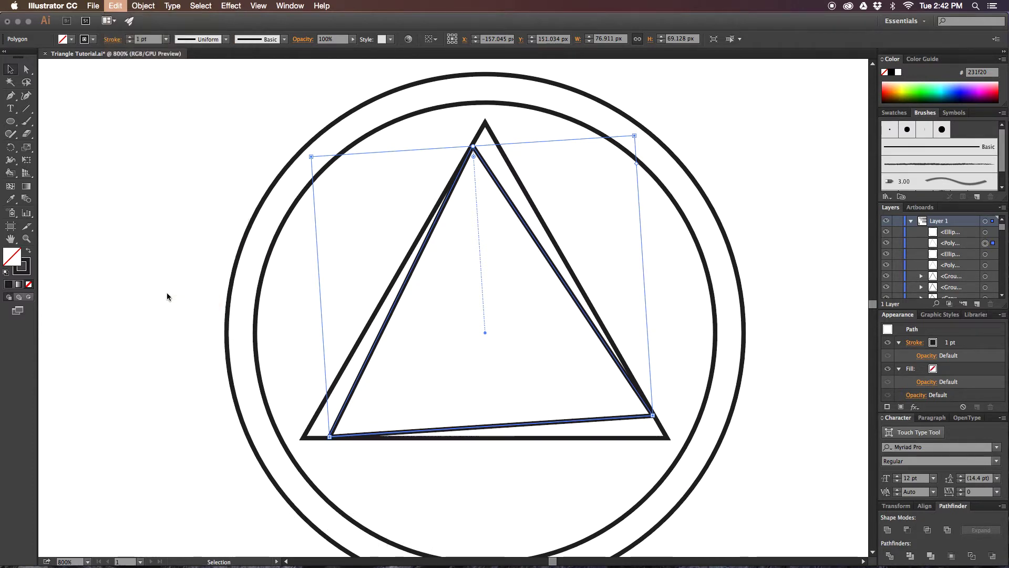
pyautogui.click(446, 172)
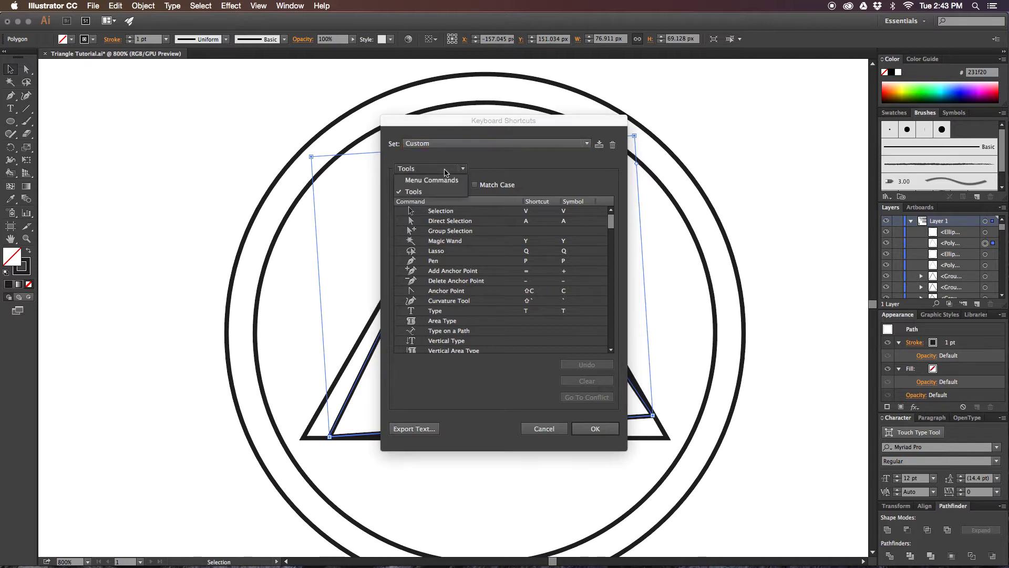
pyautogui.click(430, 181)
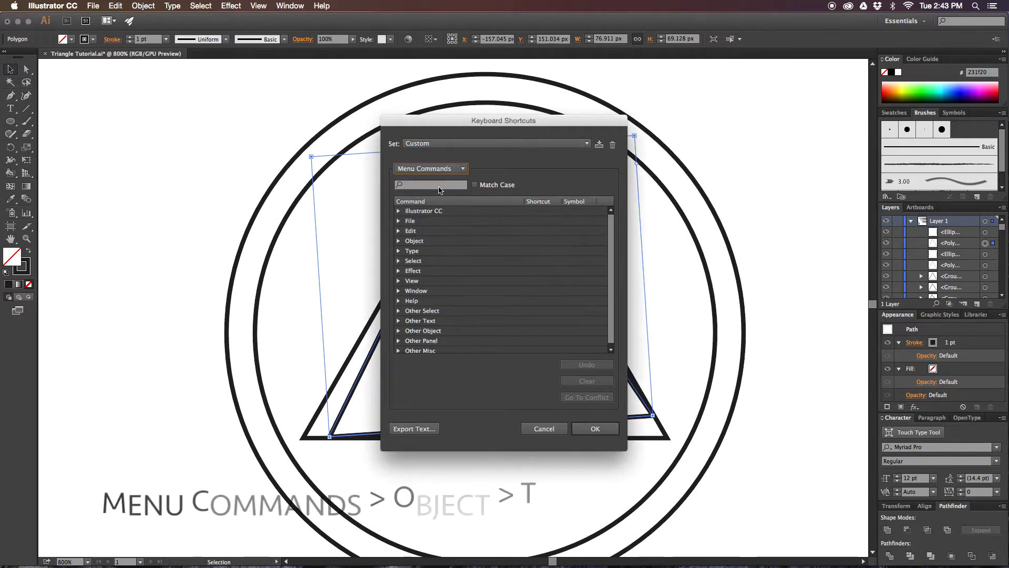
pyautogui.click(399, 242)
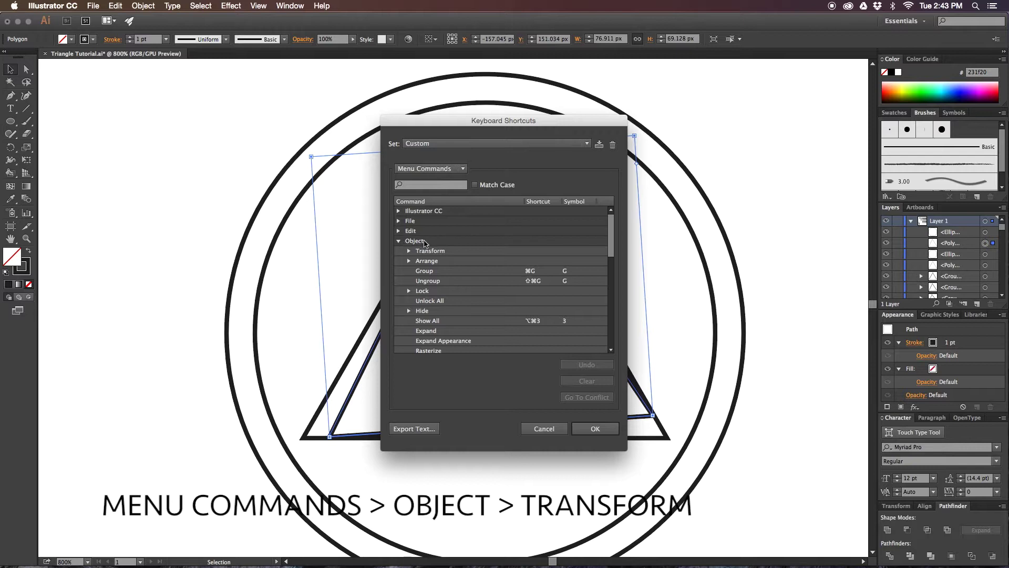
pyautogui.click(428, 251)
pyautogui.click(409, 251)
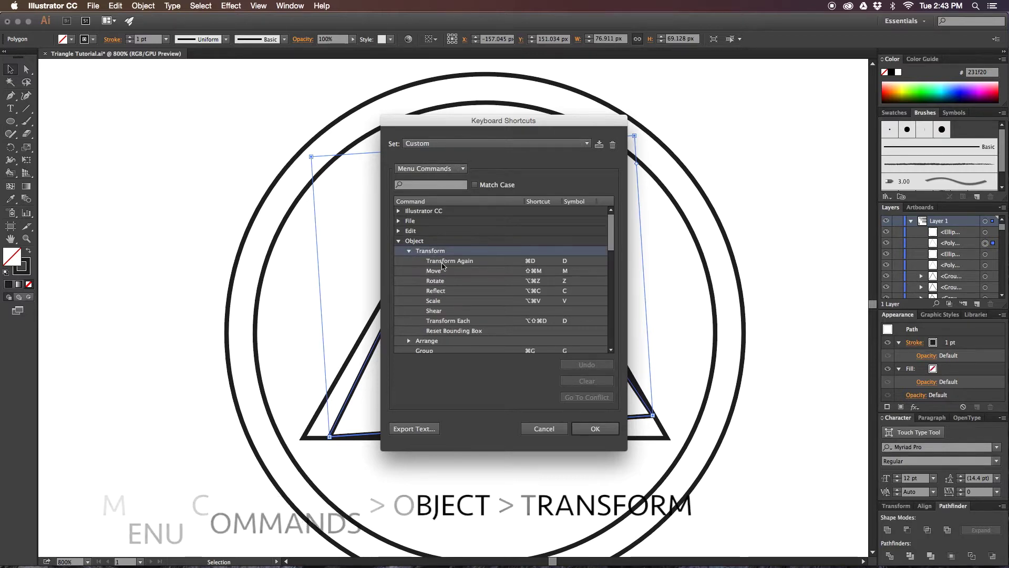
# Examine the shortcuts assigned to Rotate, Reflect and Scale, leaving the shortcut settings without changing them.
pyautogui.click(463, 281)
pyautogui.click(461, 292)
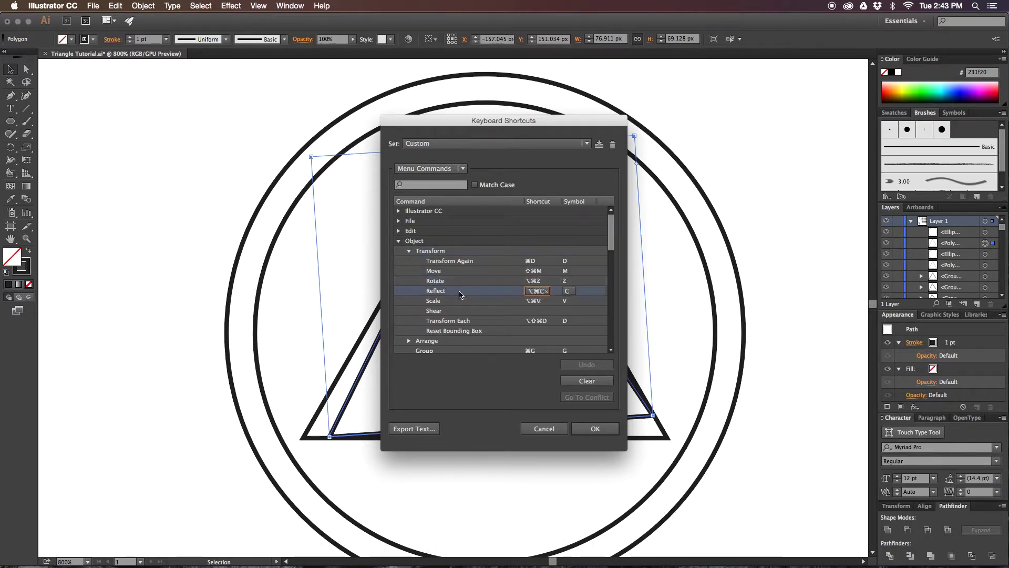
pyautogui.click(460, 303)
pyautogui.click(458, 291)
pyautogui.click(458, 283)
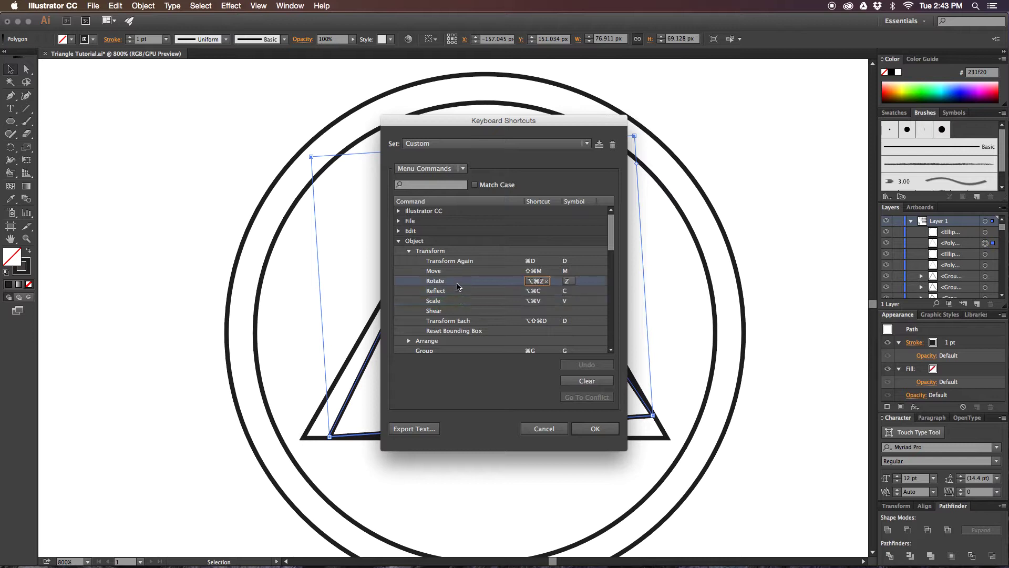
pyautogui.click(459, 294)
pyautogui.click(460, 301)
pyautogui.click(457, 282)
pyautogui.click(460, 301)
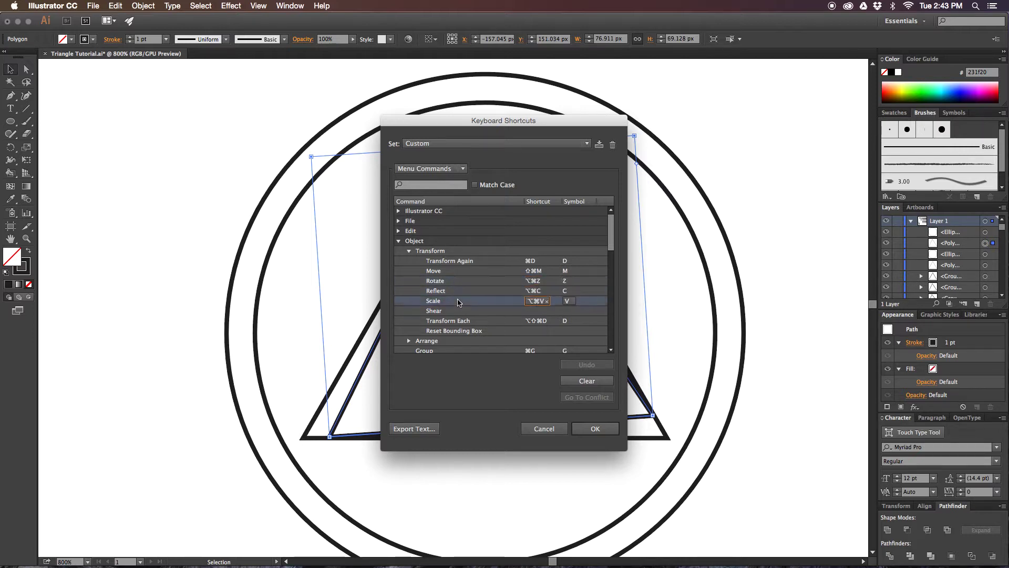
pyautogui.click(547, 427)
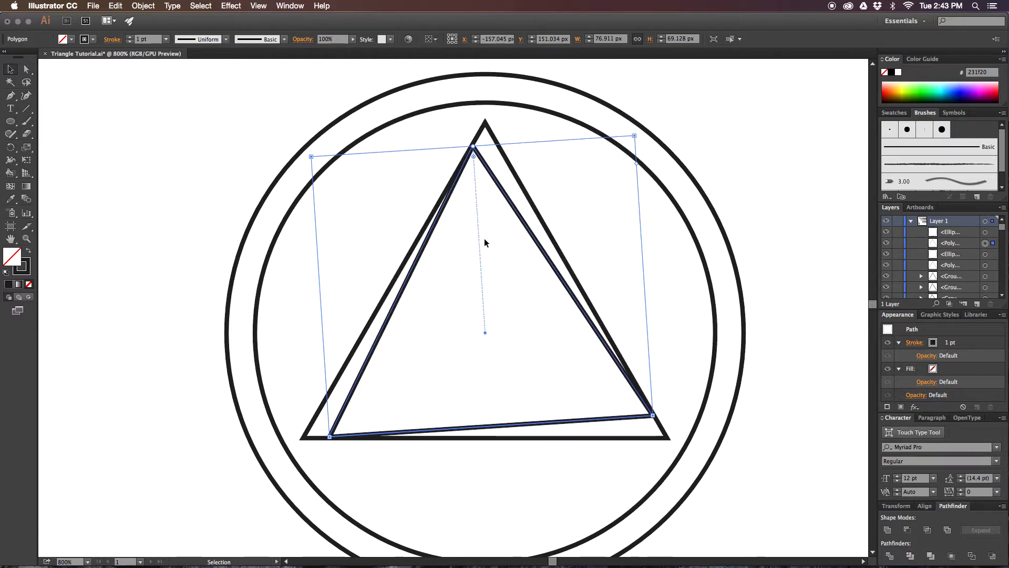
# Duplicate the inner triangle with the outer circle in place, scale the copies uniformly to 89% and rotate them by 3.75°.
pyautogui.keyDown('shift'); pyautogui.click(613, 107); pyautogui.keyUp('shift')
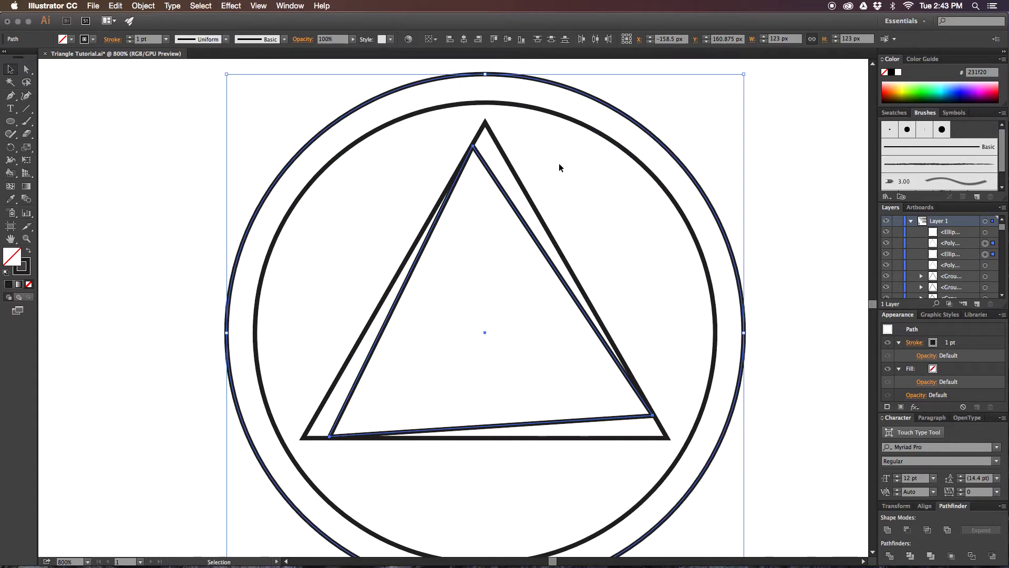
pyautogui.press('alt+super')
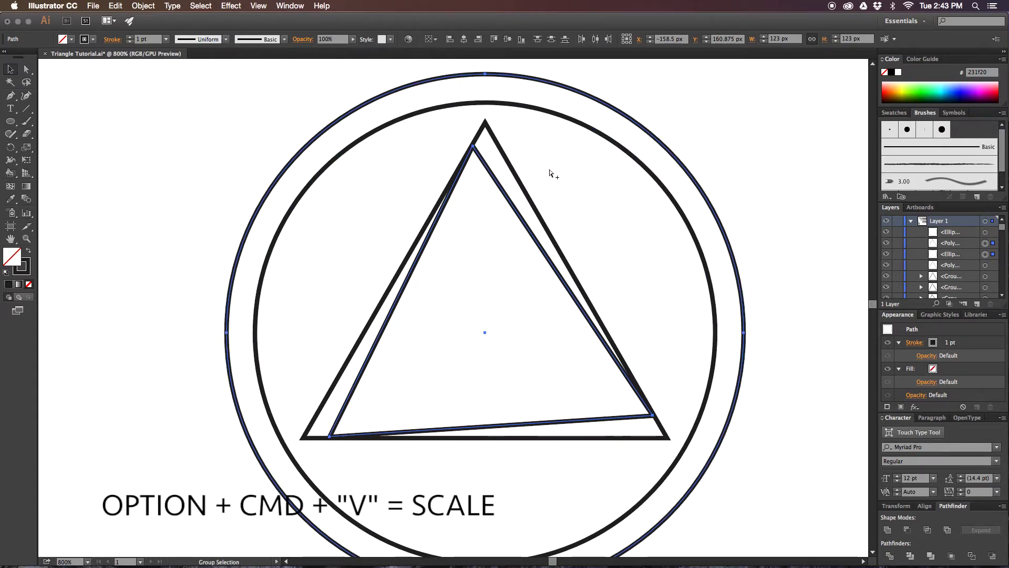
pyautogui.press('alt+super+v')
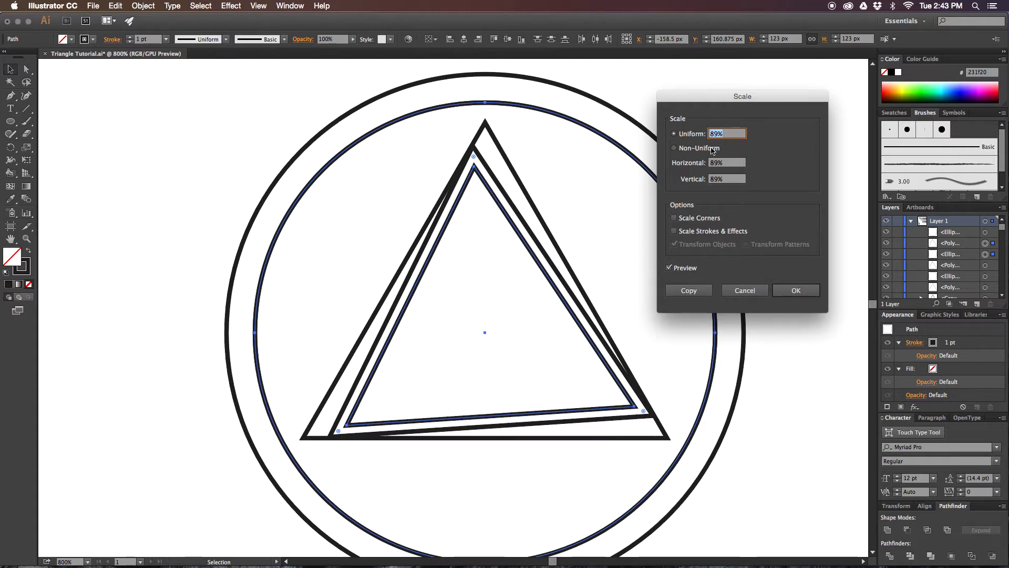
pyautogui.click(796, 290)
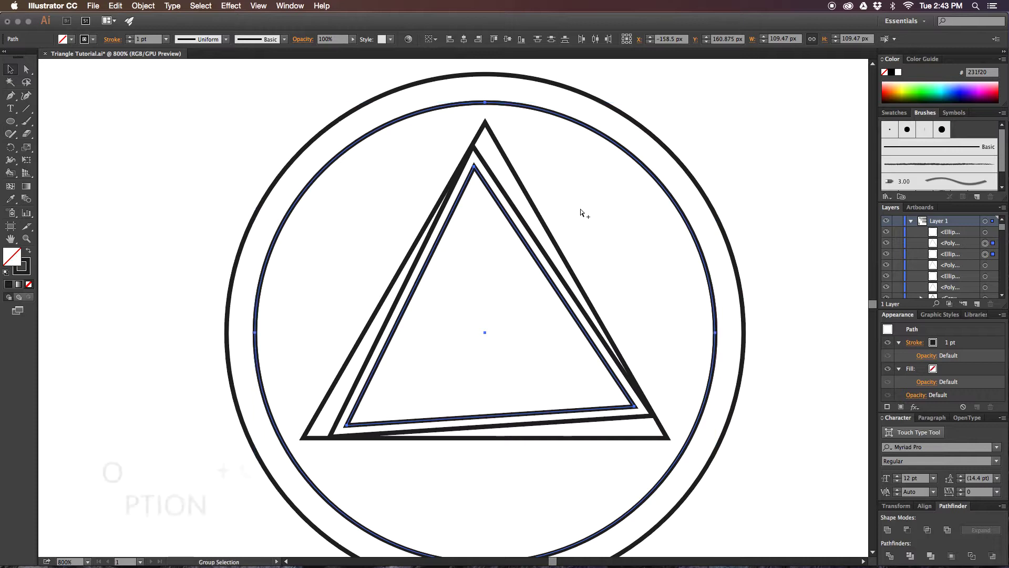
pyautogui.press('alt+super+z')
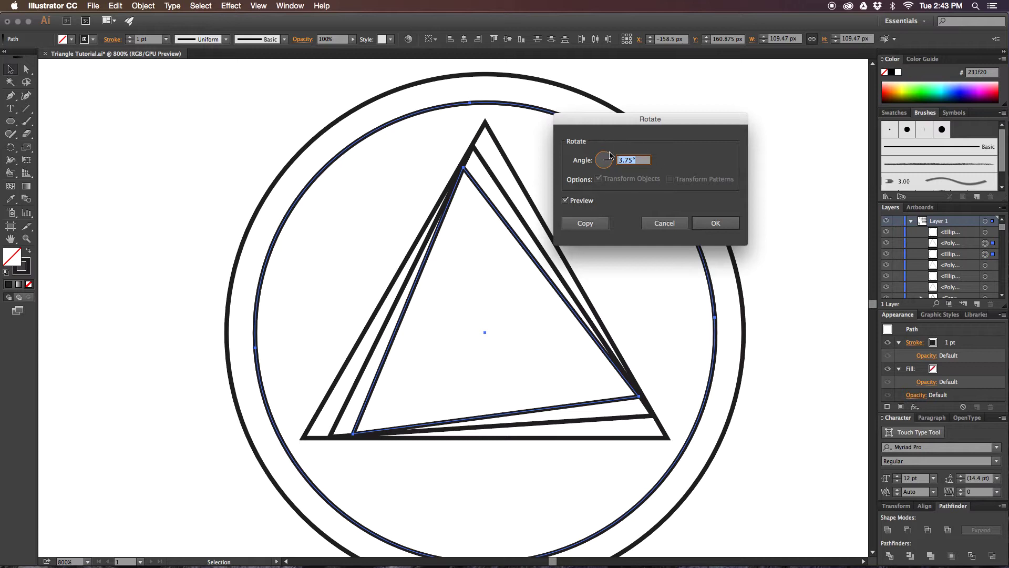
pyautogui.click(716, 225)
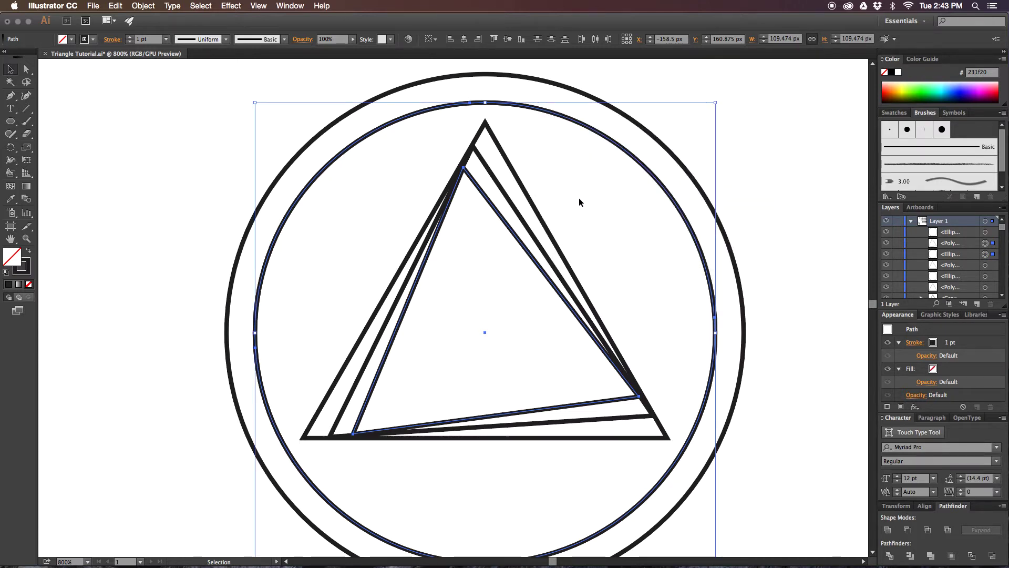
# Duplicate the innermost triangle together with the outer circle in place and rotate the copies by 3.75°.
pyautogui.press('a')
pyautogui.press('v')
pyautogui.keyDown('shift'); pyautogui.click(620, 146); pyautogui.keyUp('shift')
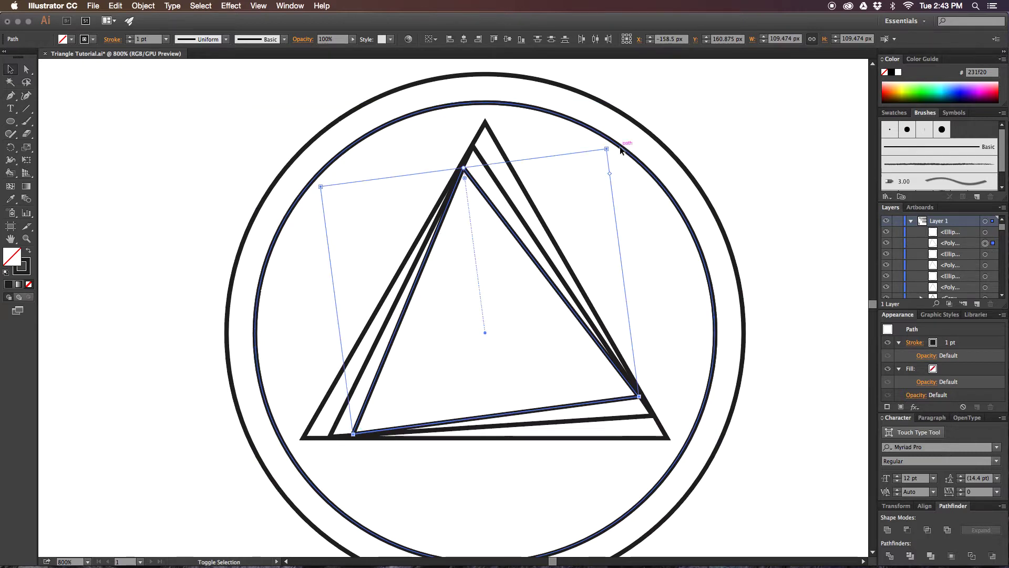
pyautogui.keyDown('shift'); pyautogui.click(633, 122); pyautogui.keyUp('shift')
pyautogui.press('a')
pyautogui.keyDown('shift'); pyautogui.click(618, 146); pyautogui.keyUp('shift')
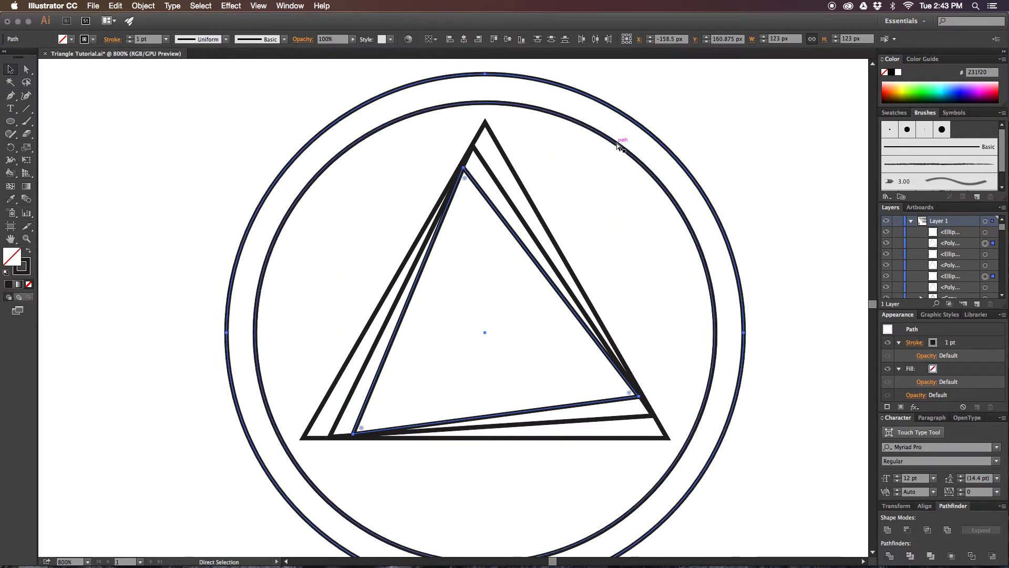
pyautogui.press('super+d')
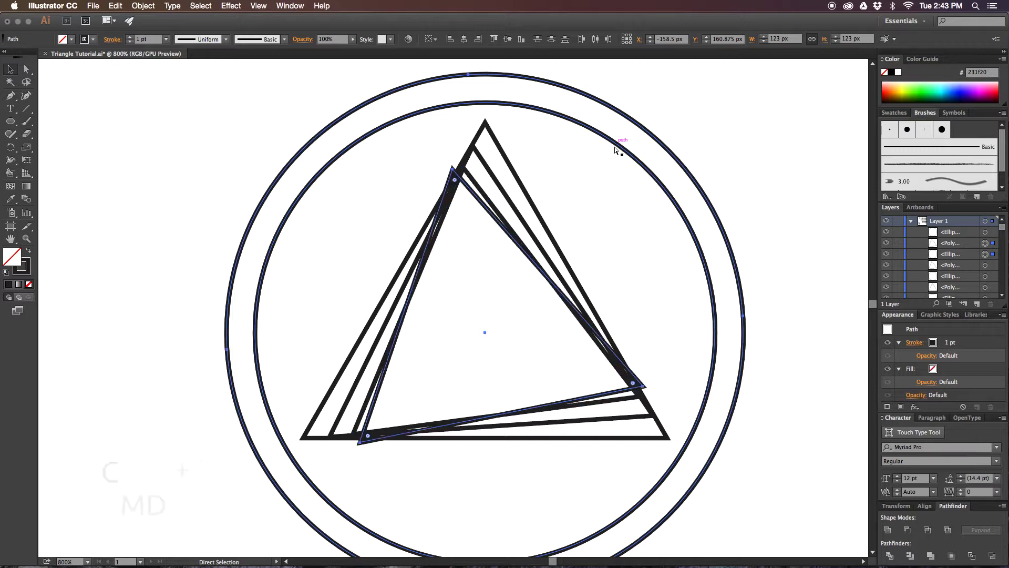
# Scale the rotated copies of the circle and triangle uniformly to 89%.
pyautogui.press('v')
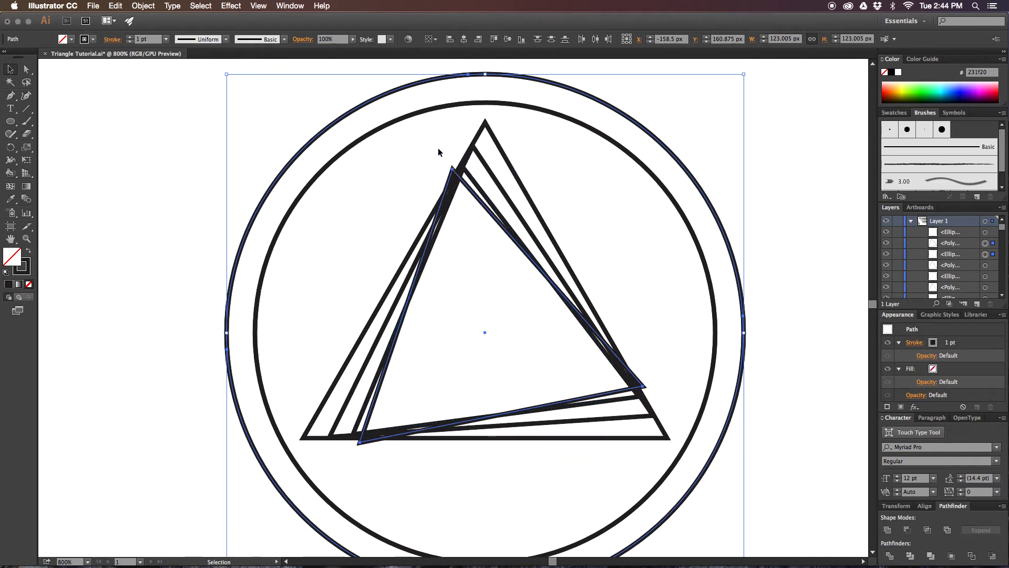
pyautogui.press('super')
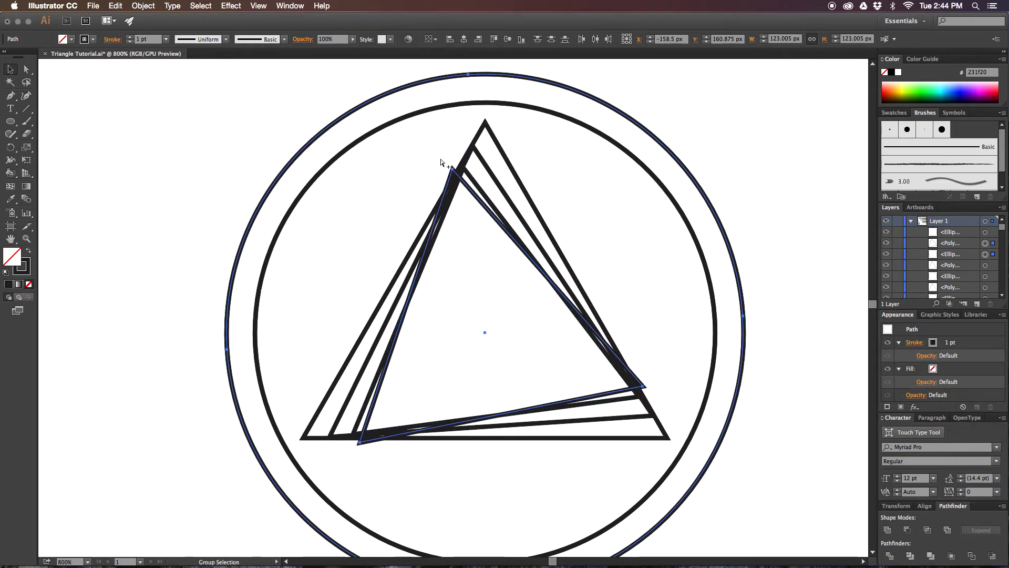
pyautogui.press('super+alt+s')
pyautogui.click(795, 291)
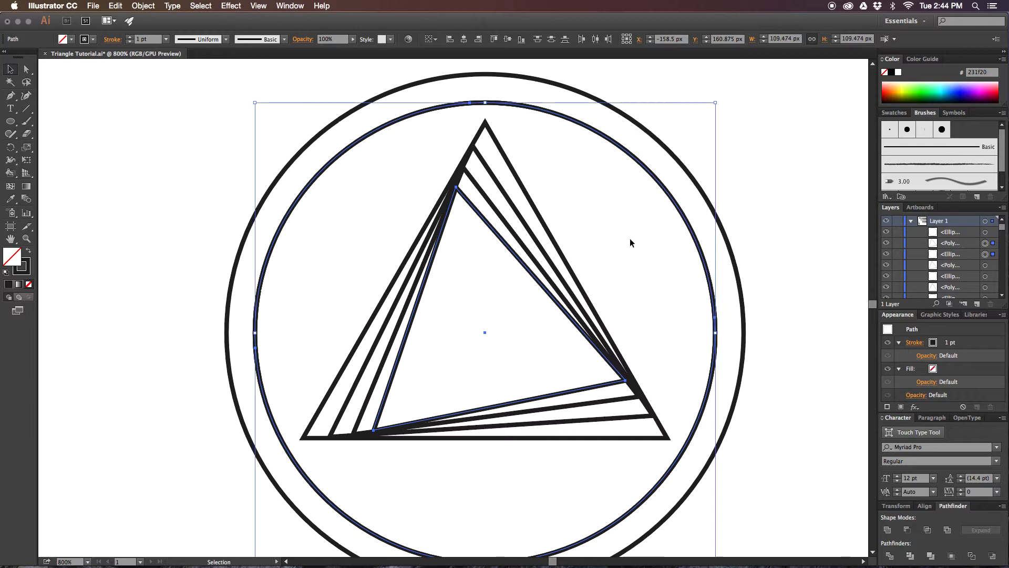
# Add a fifth nested triangle by duplicating the innermost triangle and outer circle, scaling the copies to 89% and rotating them by 3.75°.
pyautogui.keyDown('shift'); pyautogui.click(627, 154); pyautogui.keyUp('shift')
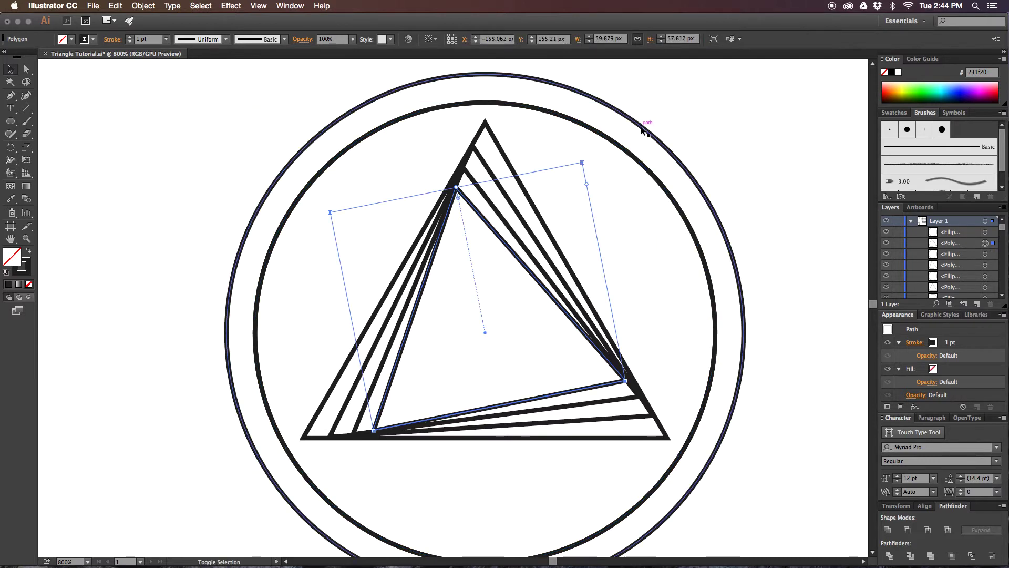
pyautogui.keyDown('shift'); pyautogui.click(638, 128); pyautogui.keyUp('shift')
pyautogui.press('a')
pyautogui.press('super+d')
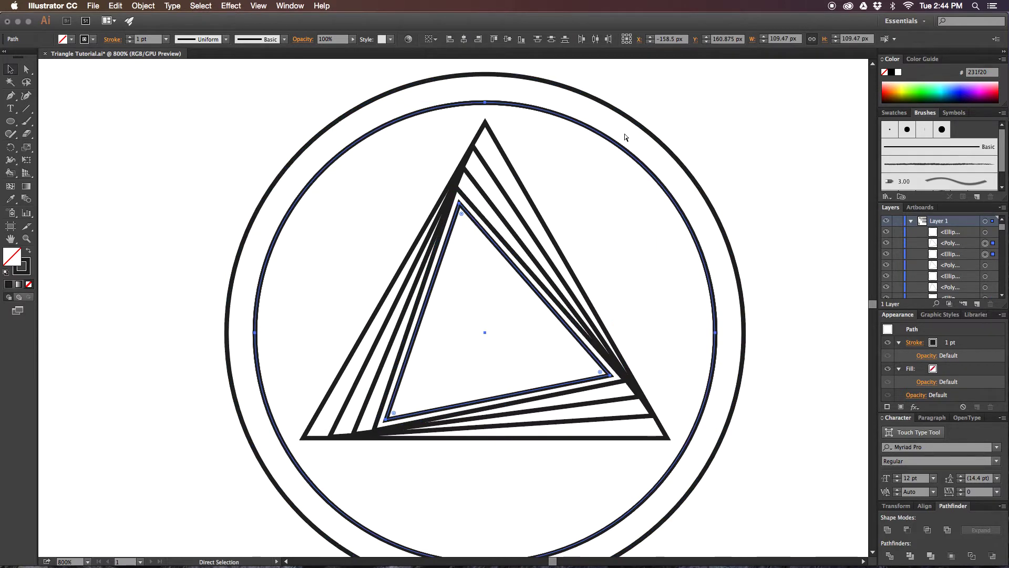
pyautogui.press('alt+super+r')
pyautogui.click(712, 225)
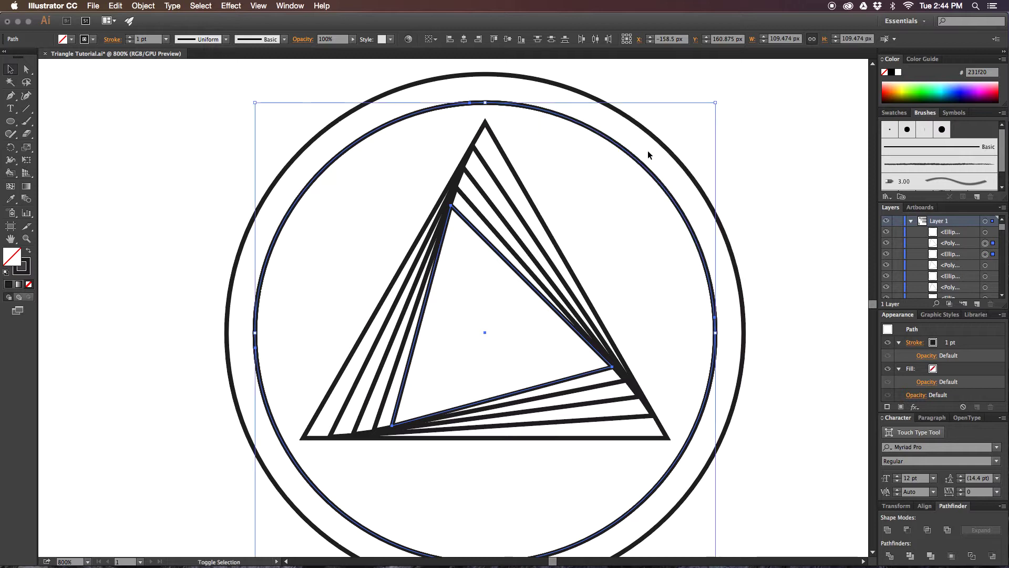
# Add a sixth nested triangle from copies of the innermost triangle and outer circle, rotated by 3.75° and scaled to 89%, and deselect everything.
pyautogui.keyDown('shift'); pyautogui.click(641, 166); pyautogui.keyUp('shift')
pyautogui.keyDown('shift'); pyautogui.click(652, 136); pyautogui.keyUp('shift')
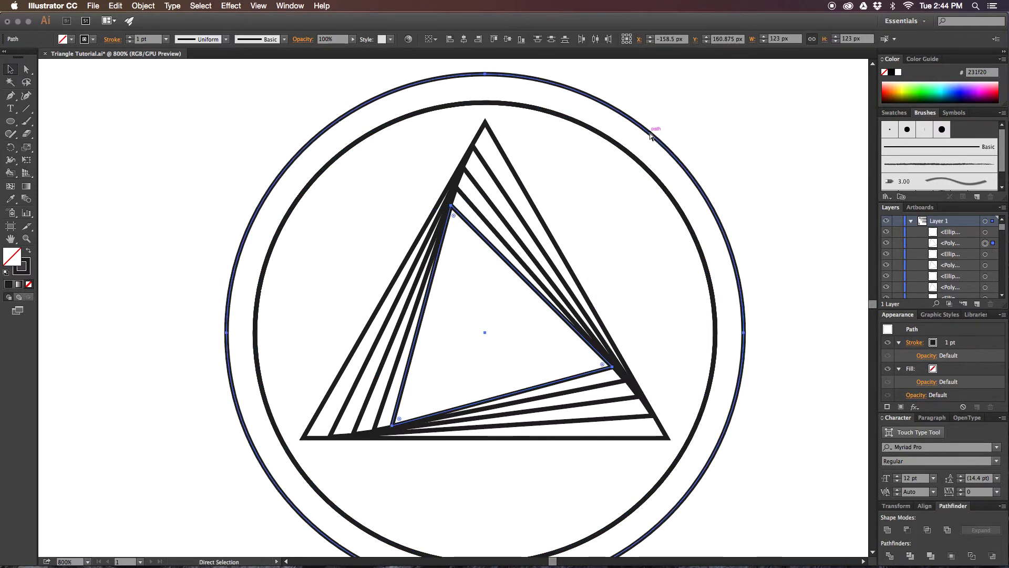
pyautogui.press('super+d')
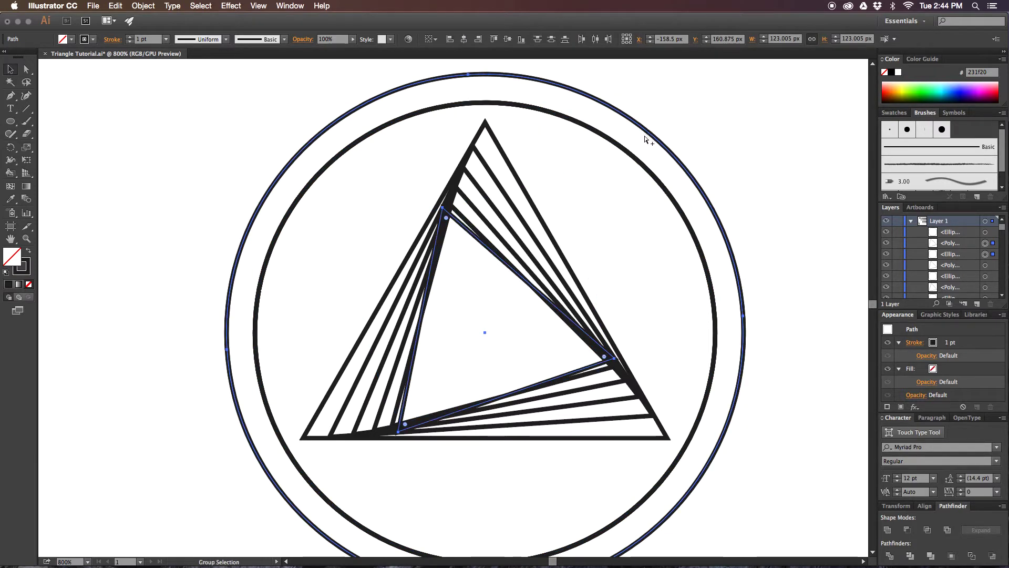
pyautogui.press('alt+super+s')
pyautogui.click(799, 290)
pyautogui.click(615, 239)
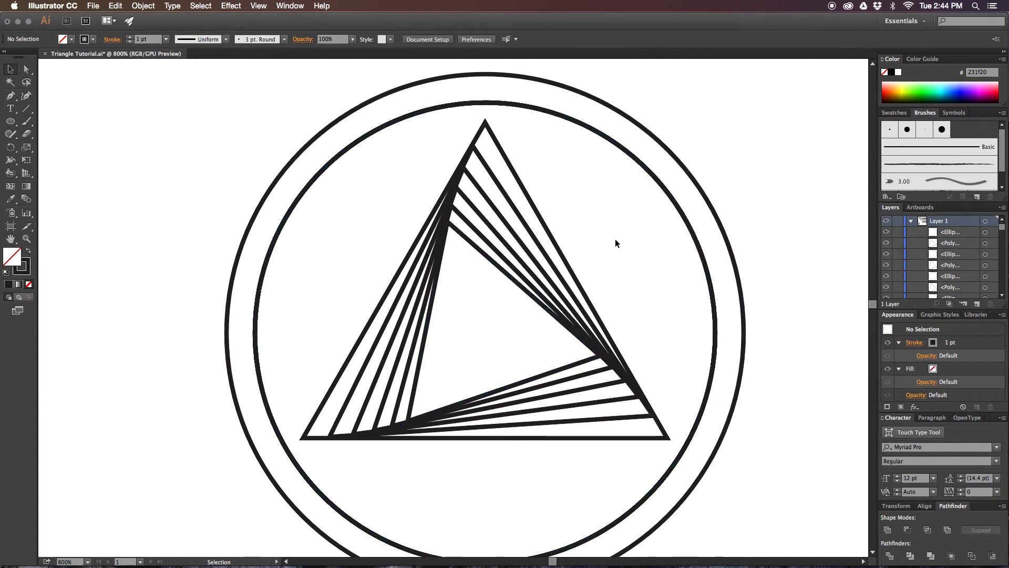
# Examine the finished spiral triangle design beside the working copy, including its small central triangle.
pyautogui.moveTo(631, 236); pyautogui.dragTo(225, 230)
pyautogui.moveTo(592, 203); pyautogui.dragTo(336, 171)
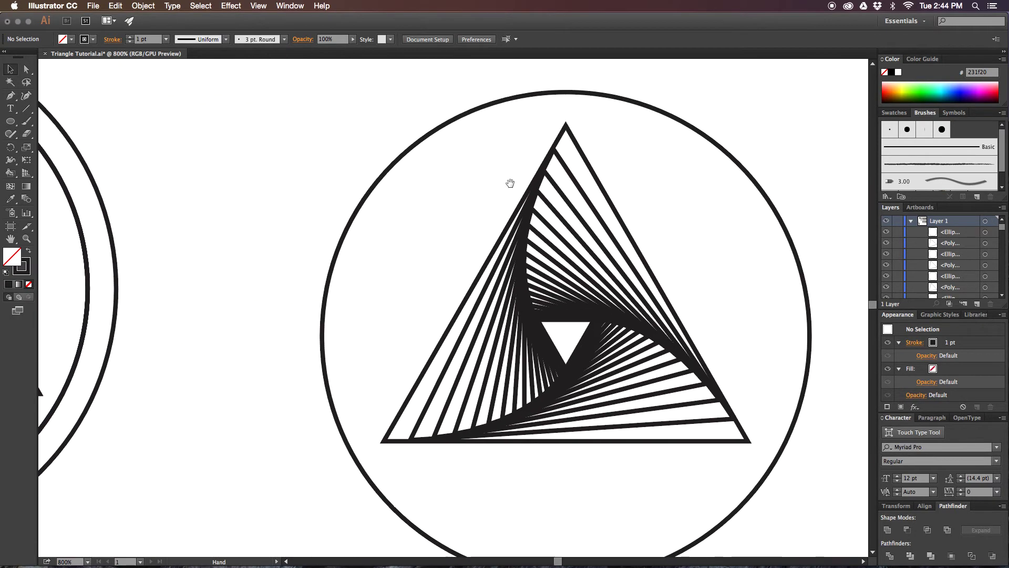
pyautogui.moveTo(510, 183); pyautogui.dragTo(471, 165)
pyautogui.moveTo(653, 188); pyautogui.dragTo(609, 185)
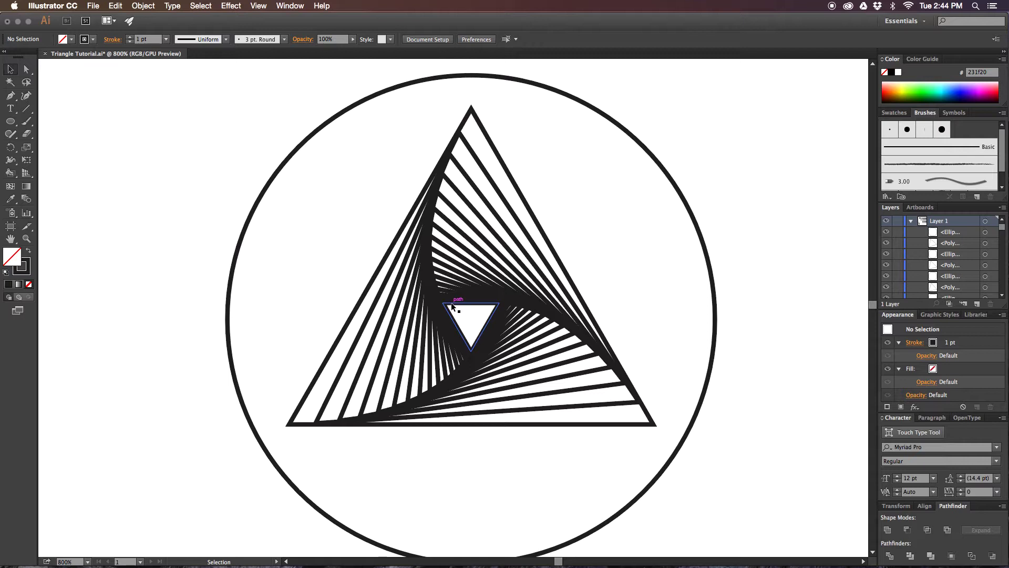
pyautogui.moveTo(620, 198); pyautogui.dragTo(489, 185)
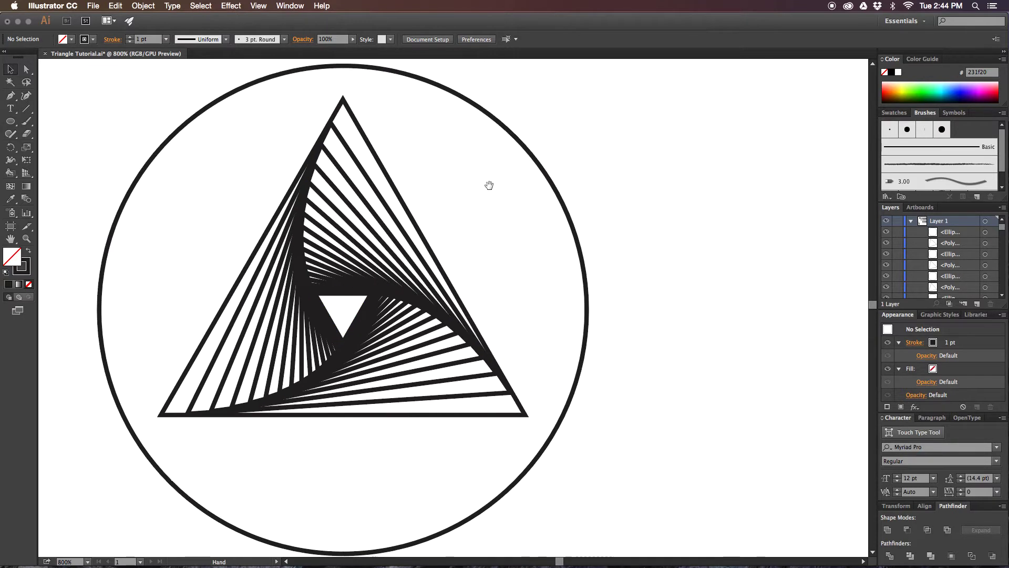
# Duplicate the finished spiral triangle with its surrounding circle and place the copy in an empty area.
pyautogui.moveTo(680, 207); pyautogui.dragTo(482, 184)
pyautogui.moveTo(638, 210); pyautogui.dragTo(797, 253)
pyautogui.moveTo(560, 140); pyautogui.dragTo(315, 405)
pyautogui.press('super+c')
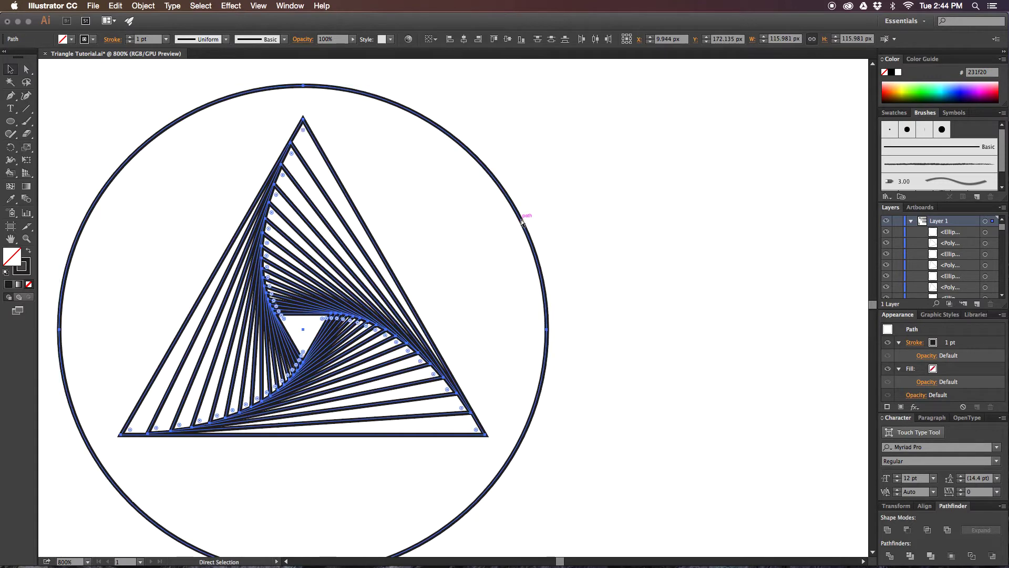
pyautogui.moveTo(584, 138); pyautogui.dragTo(402, 451)
pyautogui.moveTo(544, 194); pyautogui.dragTo(442, 392)
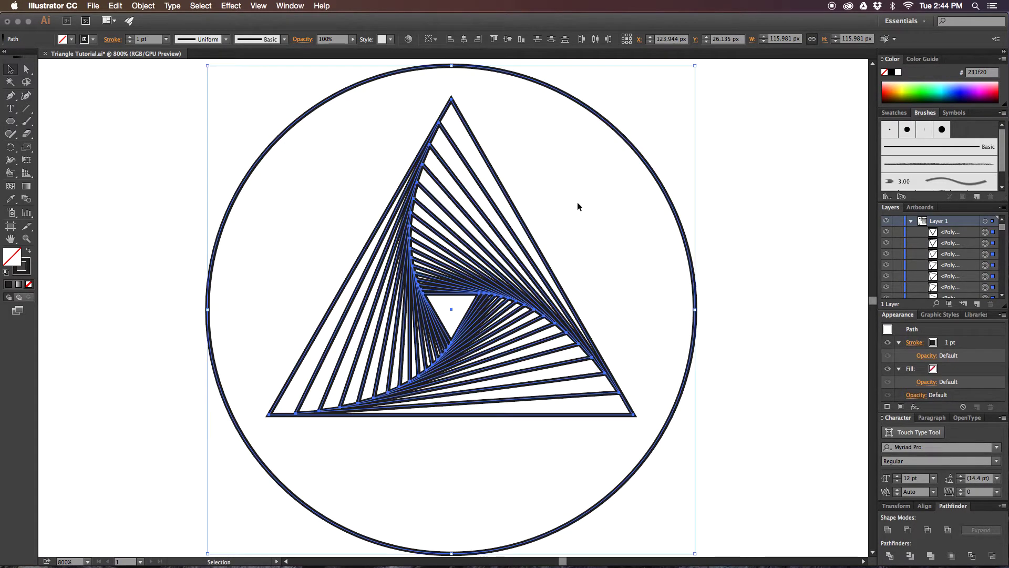
# Try stroke weights of 3 pt, 2 pt and 0.5 pt on the copied triangles only, then return them to 1 pt.
pyautogui.click(566, 178)
pyautogui.moveTo(566, 177); pyautogui.dragTo(512, 185)
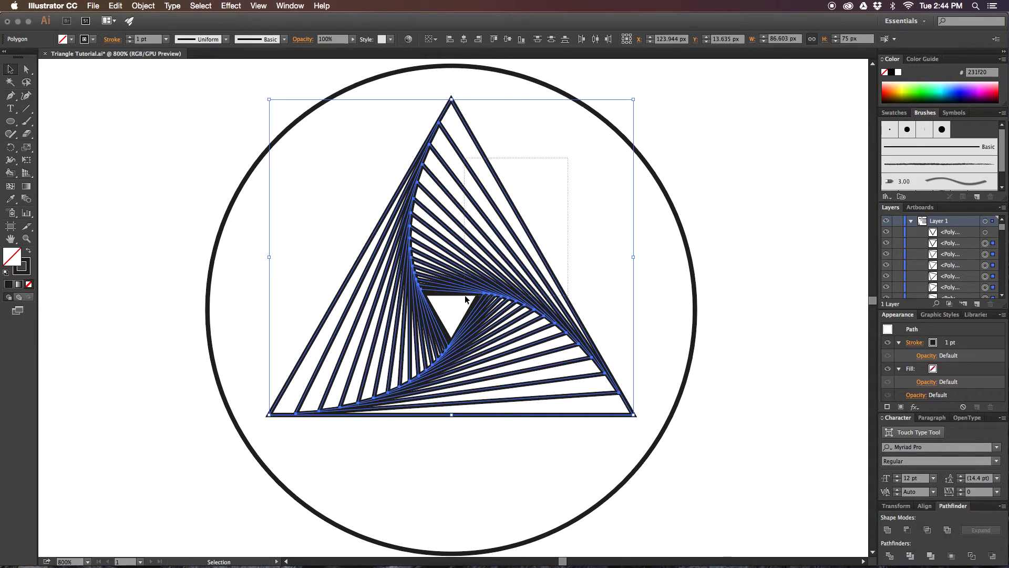
pyautogui.moveTo(465, 295); pyautogui.dragTo(463, 298)
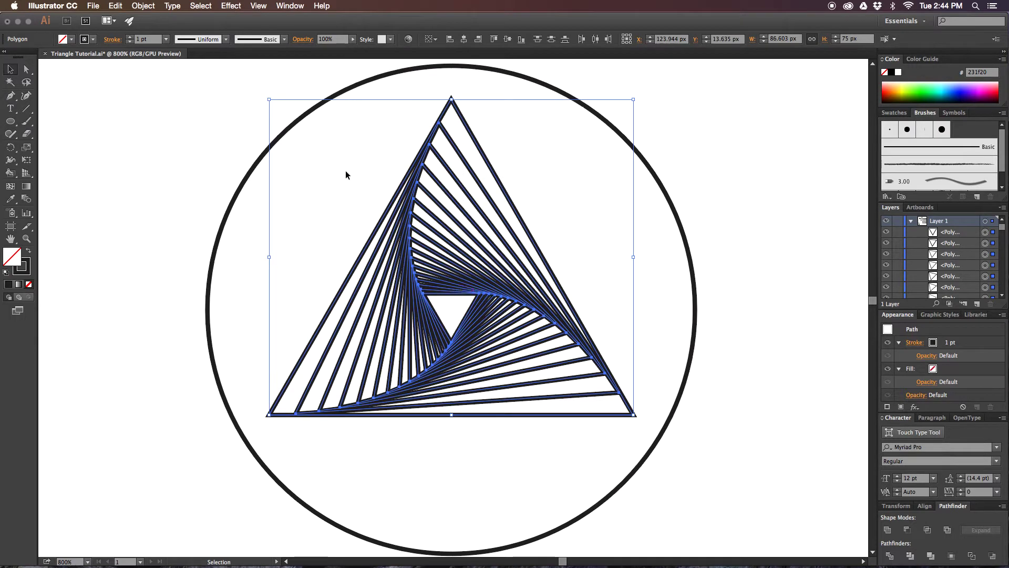
pyautogui.click(130, 40)
pyautogui.click(130, 40)
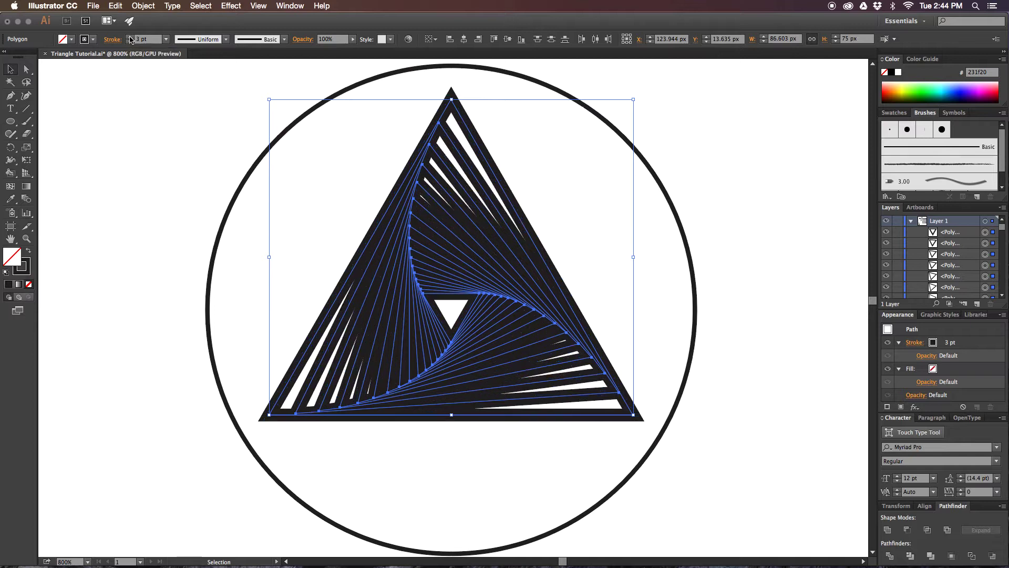
pyautogui.click(130, 44)
pyautogui.click(166, 39)
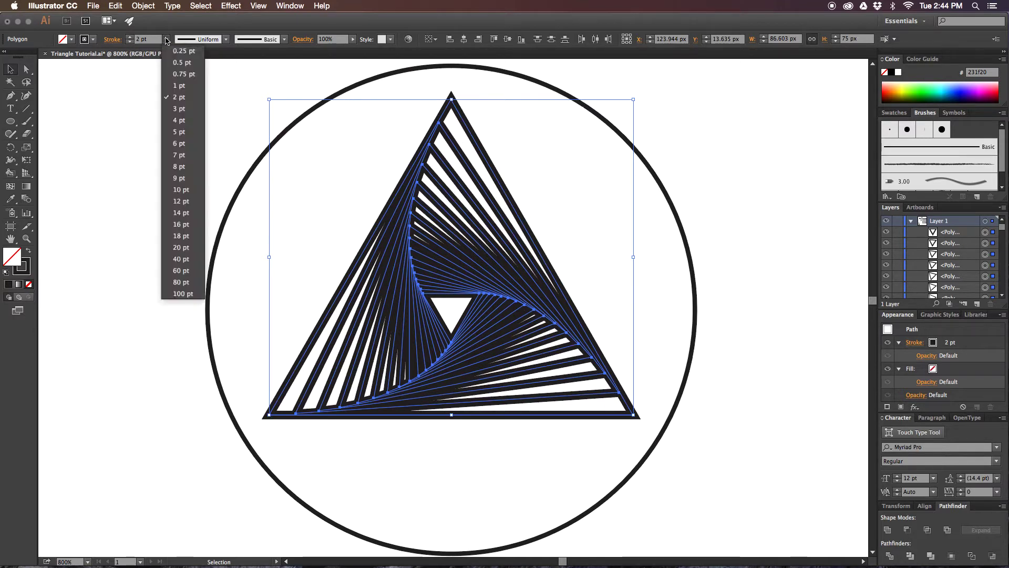
pyautogui.click(187, 62)
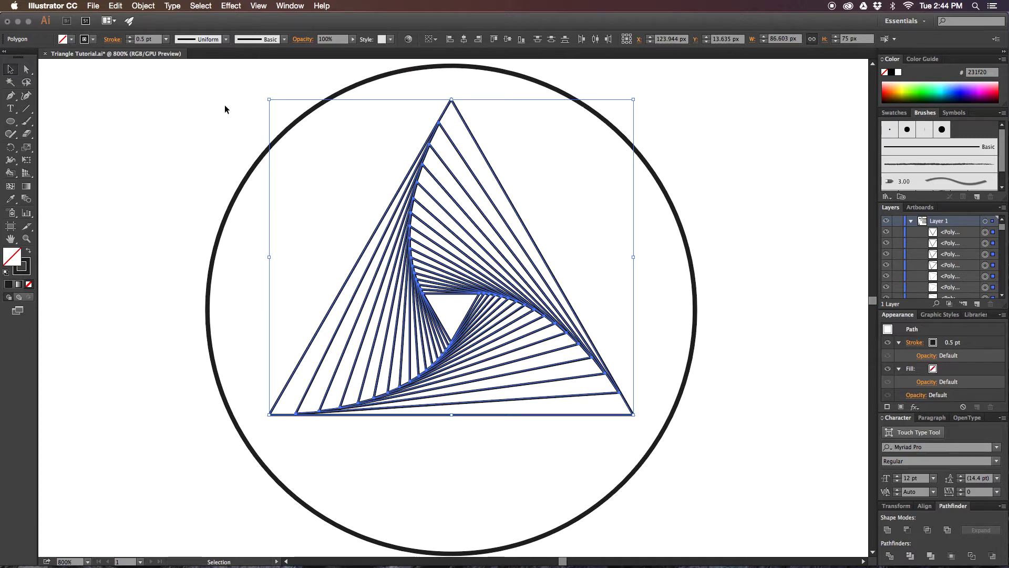
pyautogui.click(166, 38)
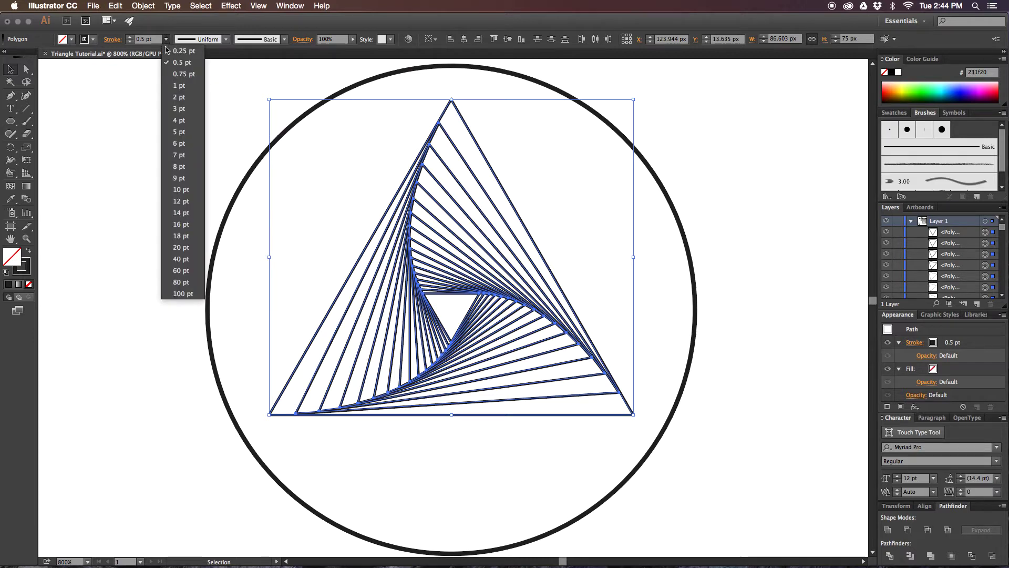
pyautogui.click(185, 91)
pyautogui.click(537, 163)
pyautogui.moveTo(531, 158); pyautogui.dragTo(569, 157)
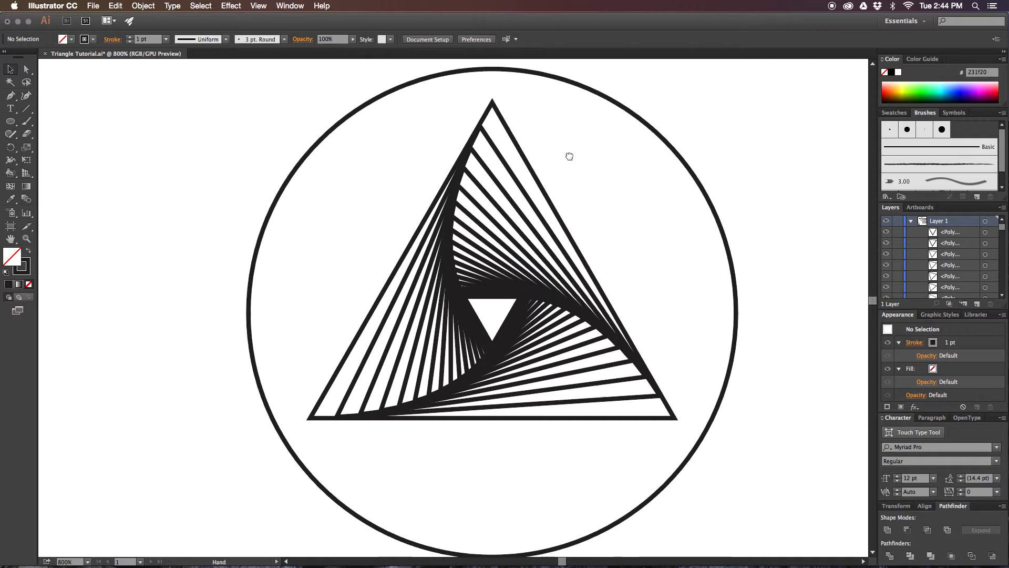
# Expand the fill and stroke of all the nested triangles, leaving the surrounding circle out.
pyautogui.click(446, 202)
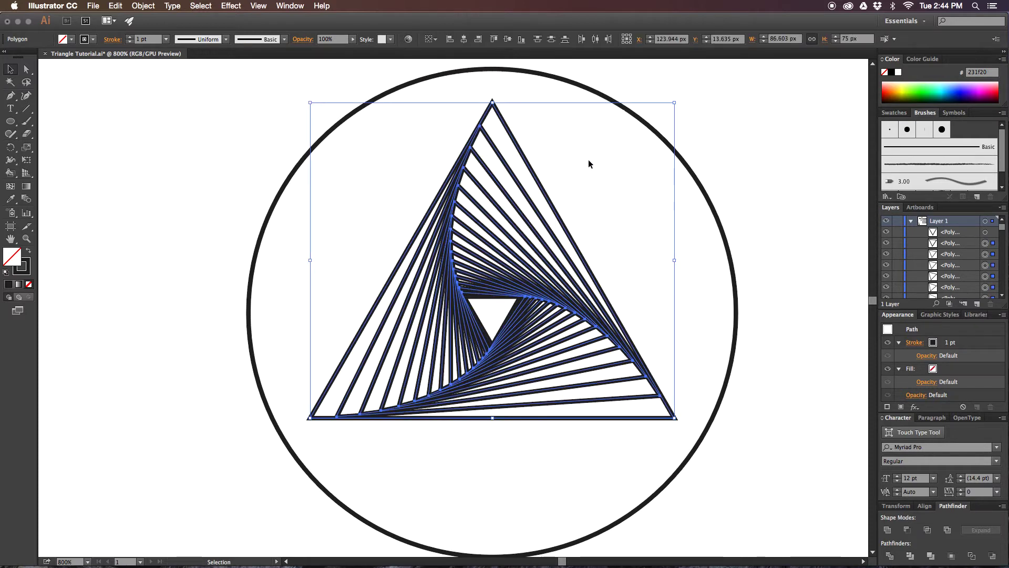
pyautogui.moveTo(594, 152); pyautogui.dragTo(493, 308)
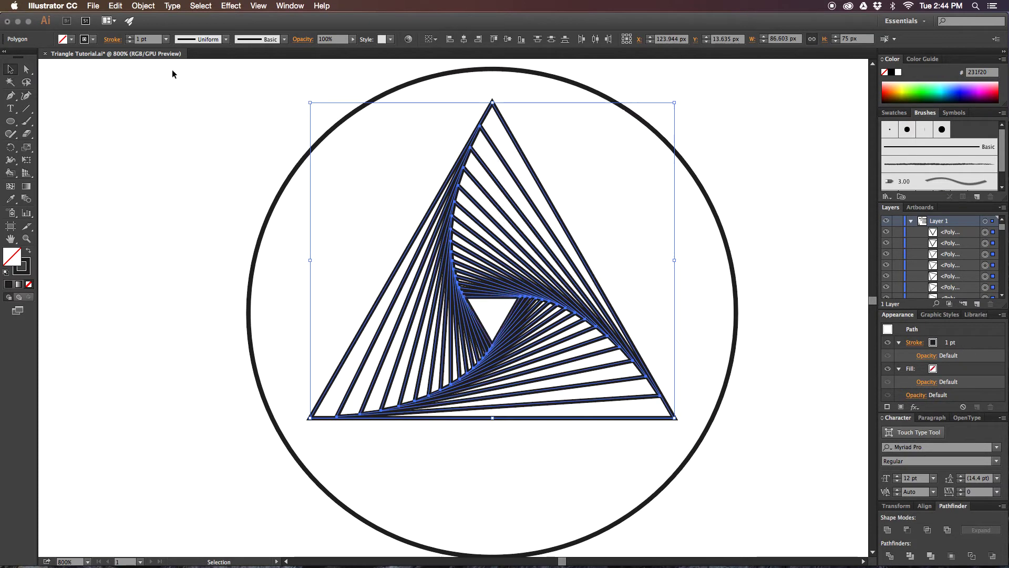
pyautogui.click(143, 6)
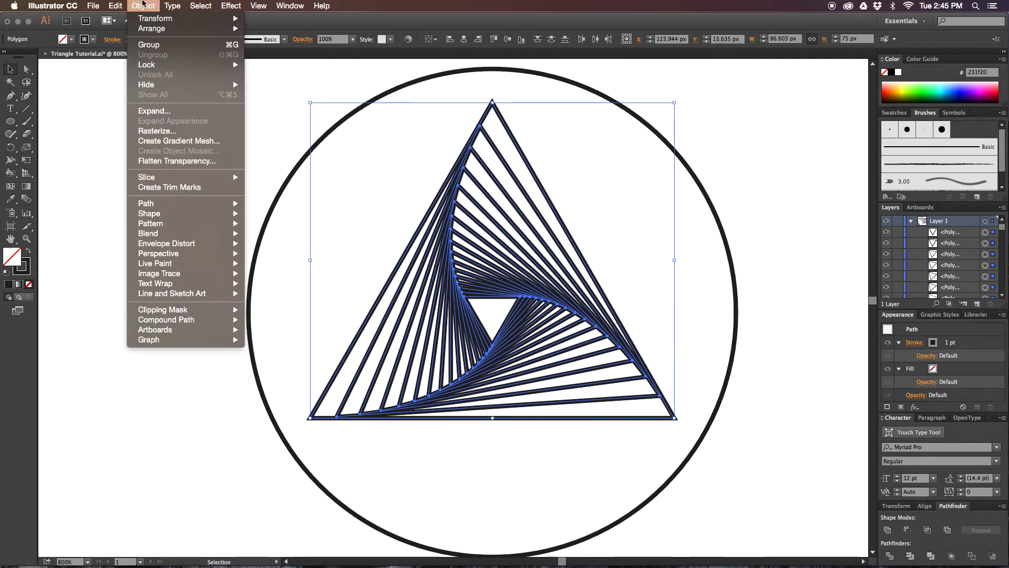
pyautogui.click(156, 112)
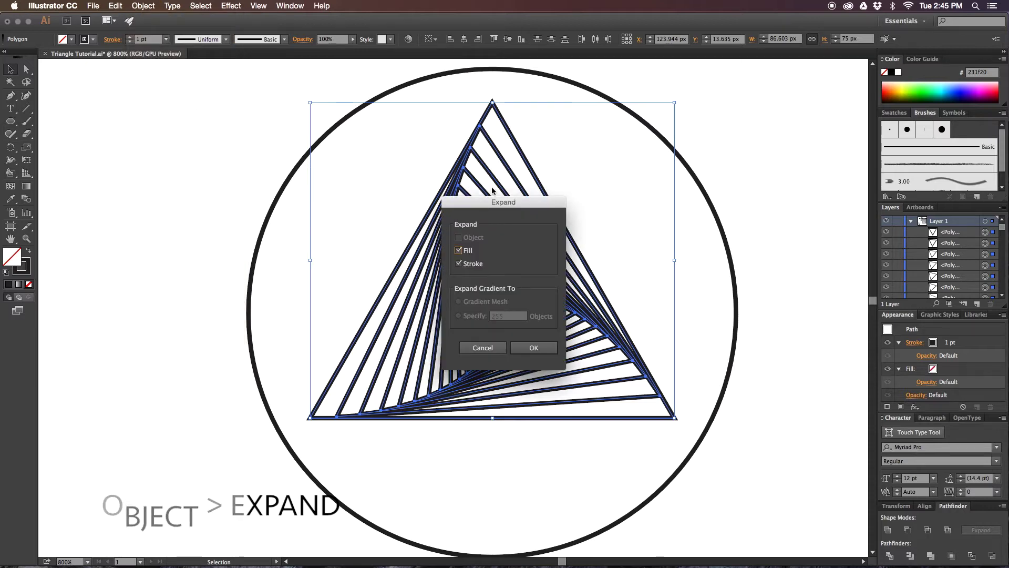
pyautogui.click(533, 347)
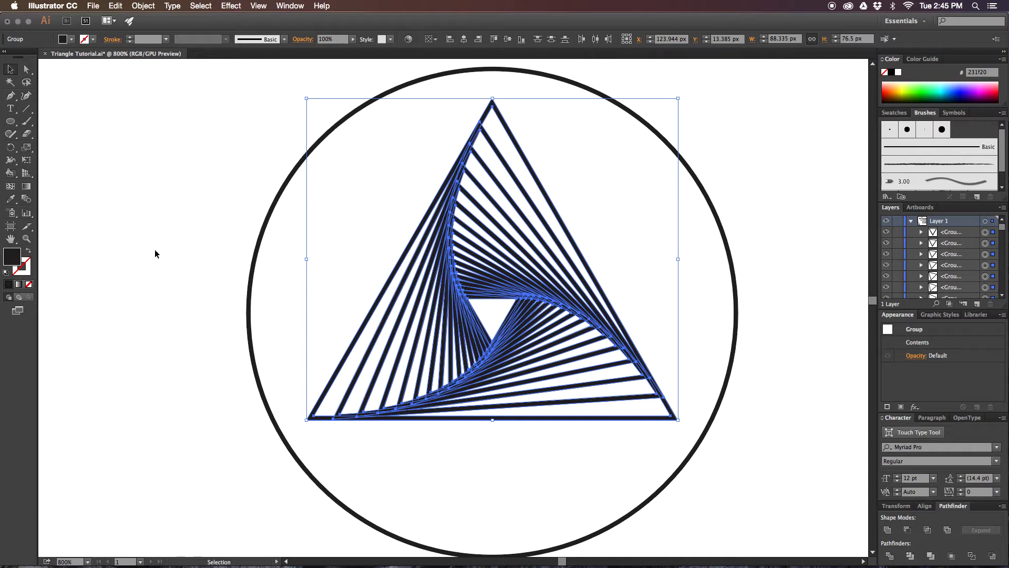
# Give the expanded triangles a white stroke of 0.5 pt.
pyautogui.click(24, 275)
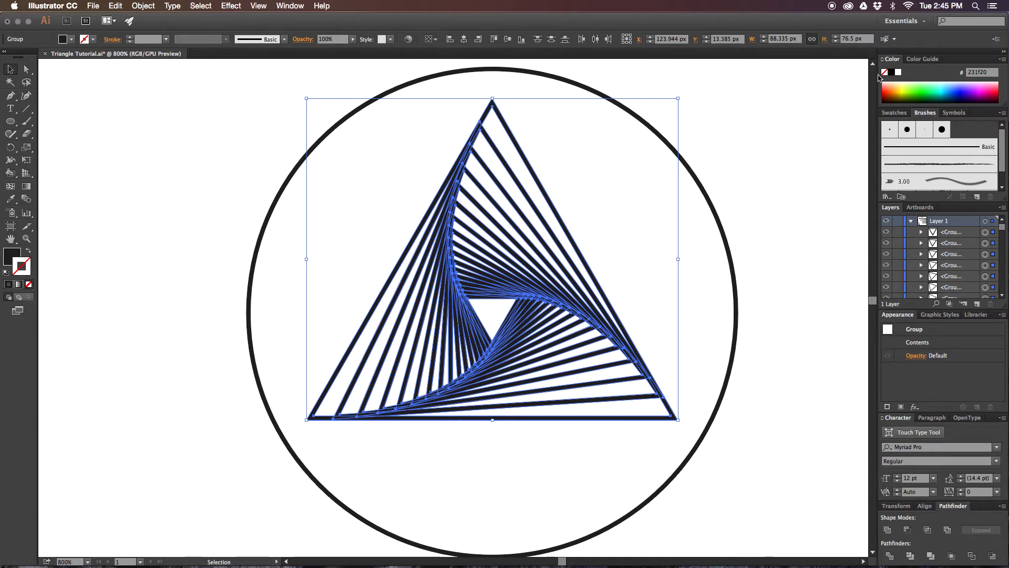
pyautogui.click(899, 72)
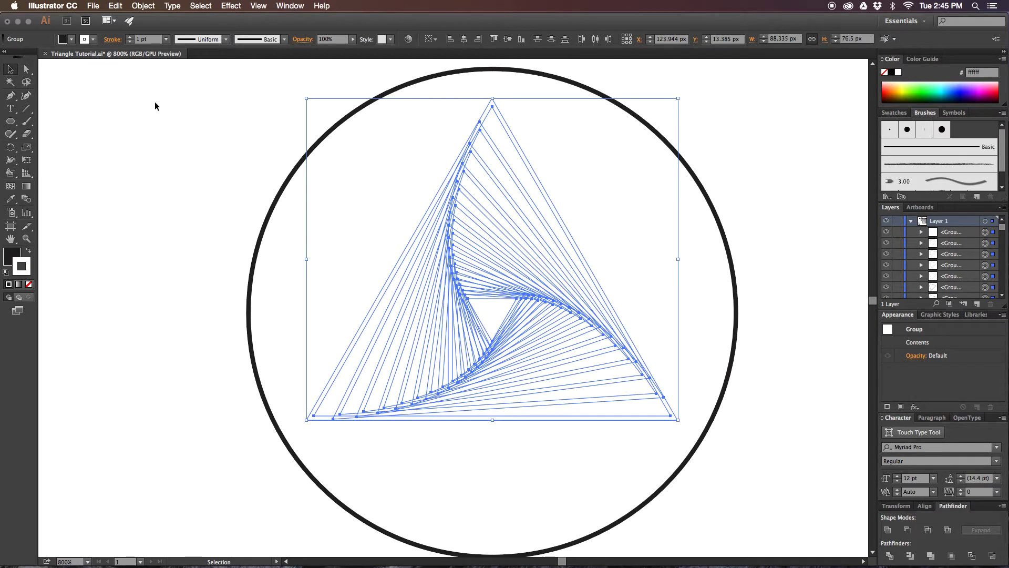
pyautogui.click(166, 39)
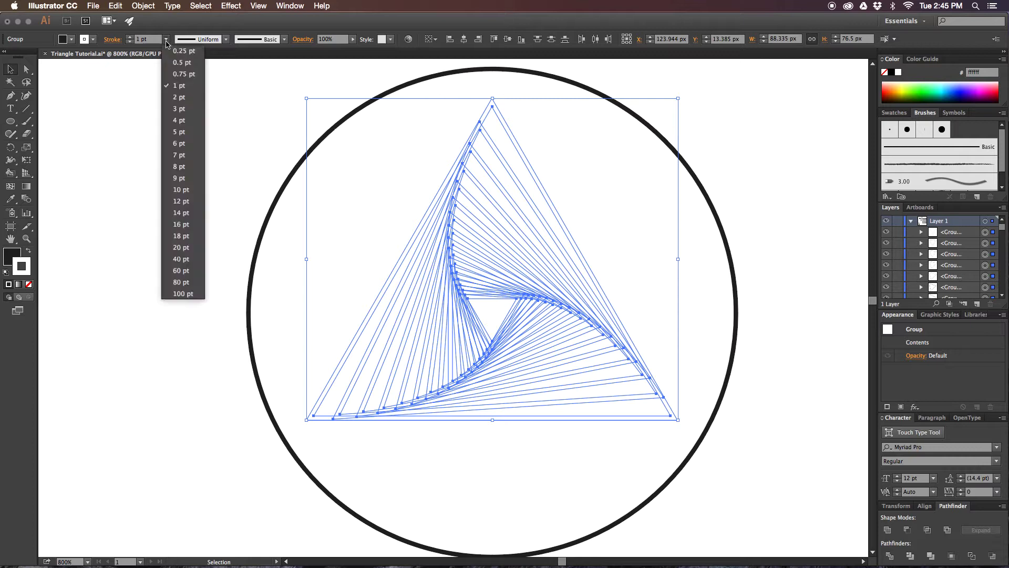
pyautogui.click(181, 63)
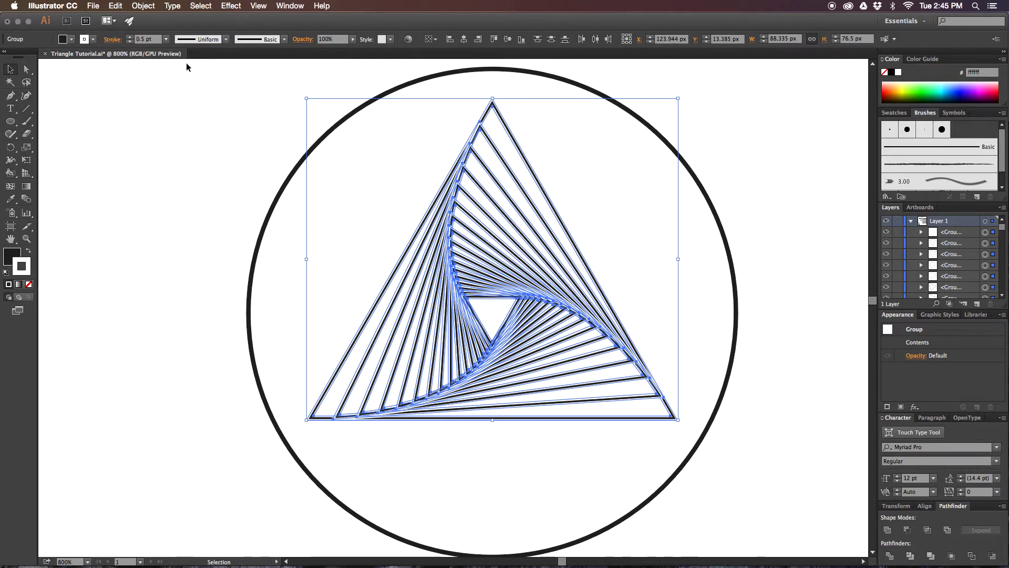
# Align the triangles' white stroke to the outside and deselect the artwork.
pyautogui.click(113, 42)
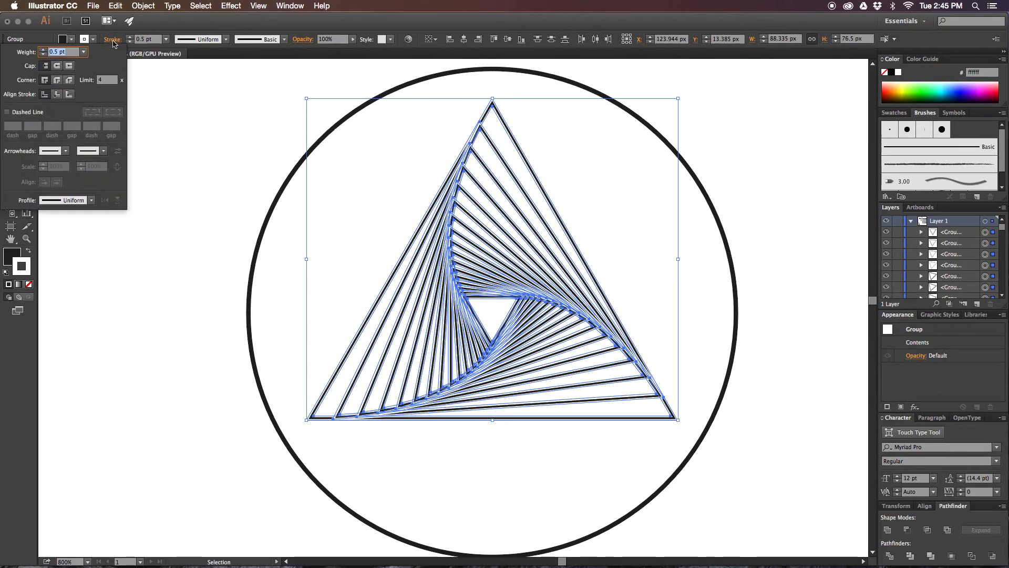
pyautogui.click(69, 94)
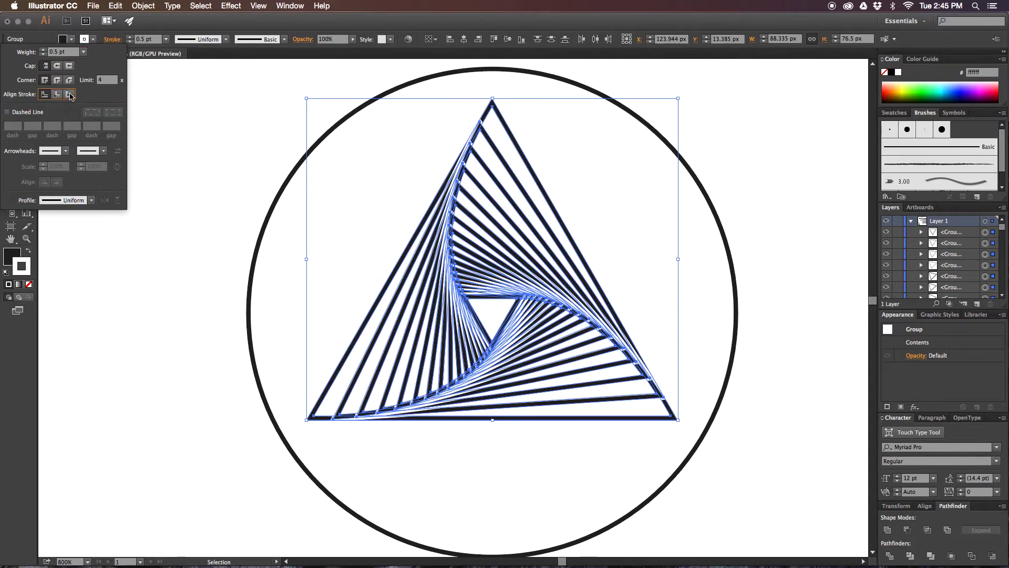
pyautogui.click(400, 154)
pyautogui.click(403, 150)
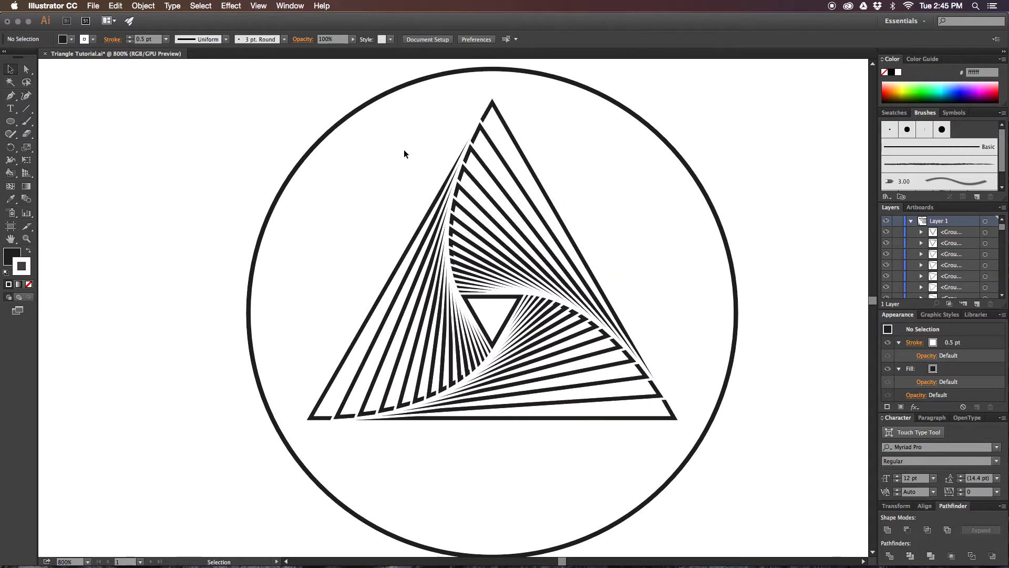
# Examine the white-outlined spiral up close, including its overlapping corners and the small central triangle.
pyautogui.moveTo(399, 146); pyautogui.dragTo(371, 176)
pyautogui.press('super+equal')
pyautogui.press('super+equal')
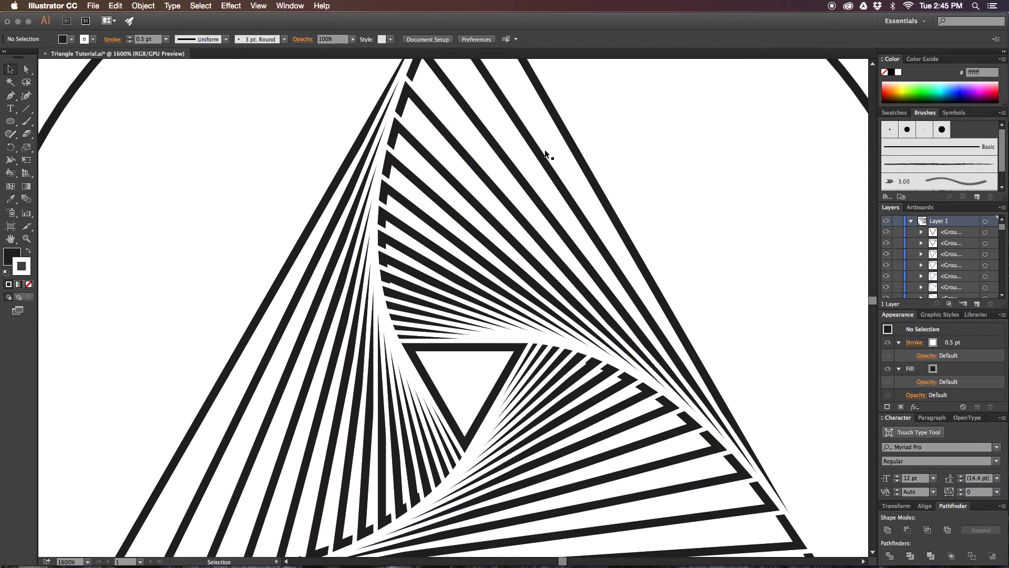
pyautogui.moveTo(683, 158); pyautogui.dragTo(700, 84)
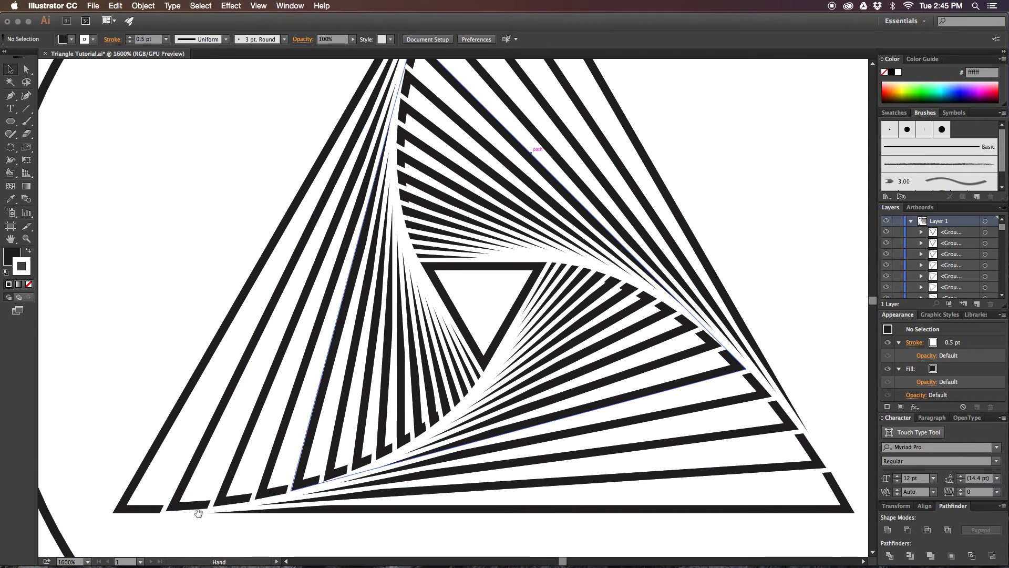
pyautogui.press('super+minus')
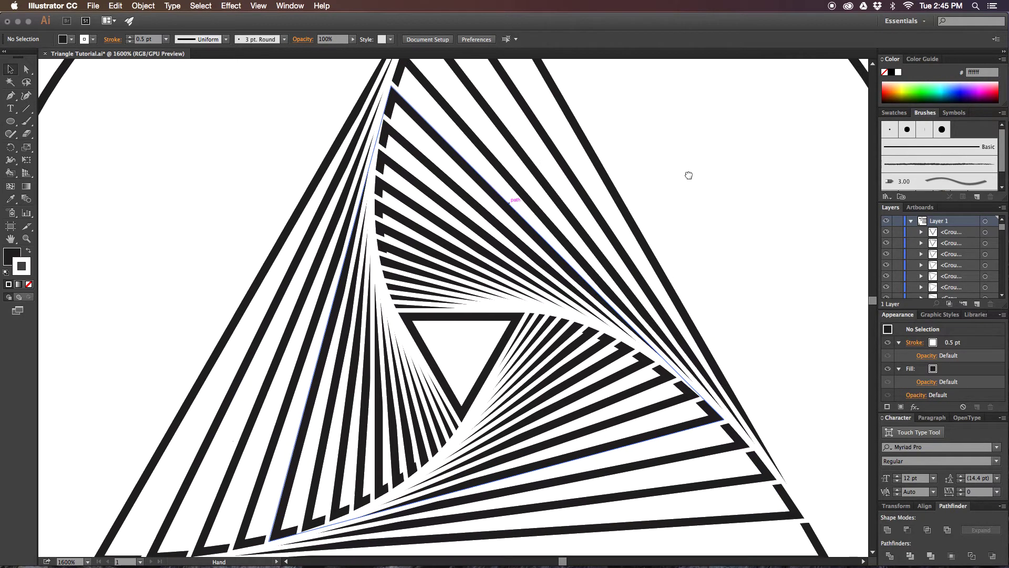
pyautogui.press('super+minus')
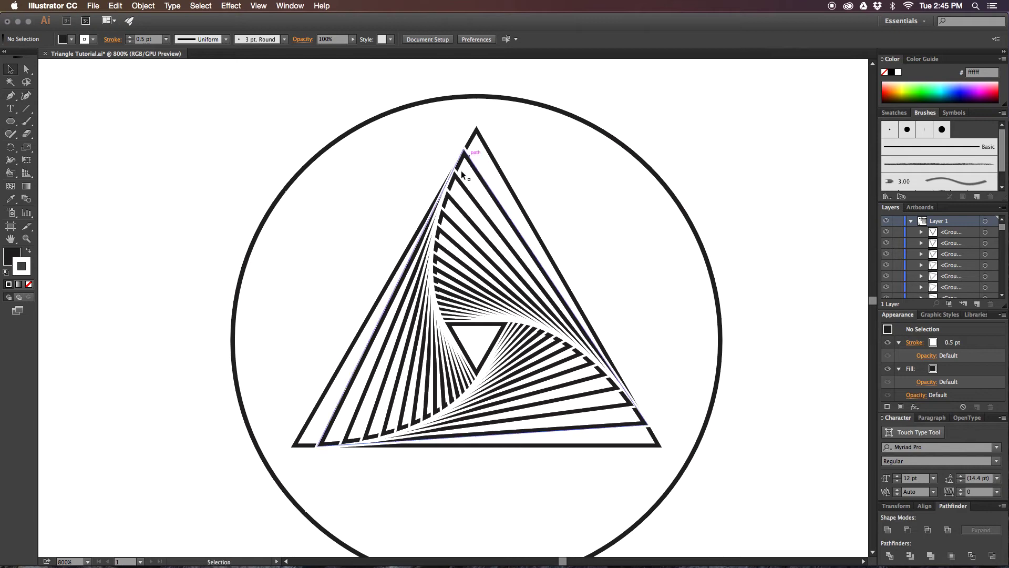
pyautogui.press('super+minus')
pyautogui.press('super+minus')
pyautogui.press('super+minus')
pyautogui.press('super+minus')
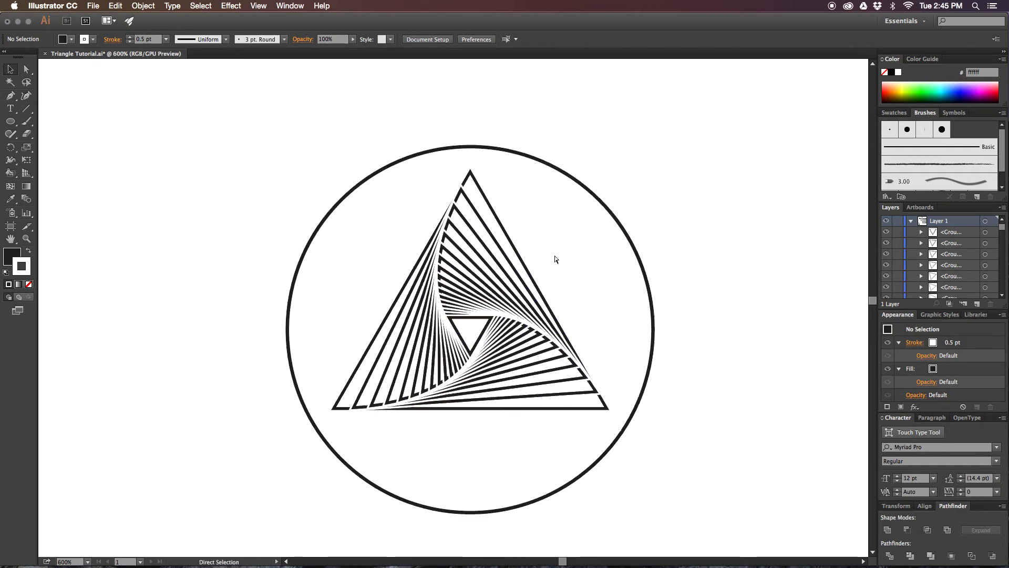
# Examine the other spiral variants on the artboard, looking closely at the white-outlined one with fewer, thicker triangles.
pyautogui.moveTo(509, 490); pyautogui.dragTo(495, 122)
pyautogui.moveTo(500, 386); pyautogui.dragTo(591, 320)
pyautogui.moveTo(685, 401); pyautogui.dragTo(568, 239)
pyautogui.moveTo(587, 353); pyautogui.dragTo(556, 244)
pyautogui.scroll(-2, 556, 244)
pyautogui.hscroll(2, 556, 243)
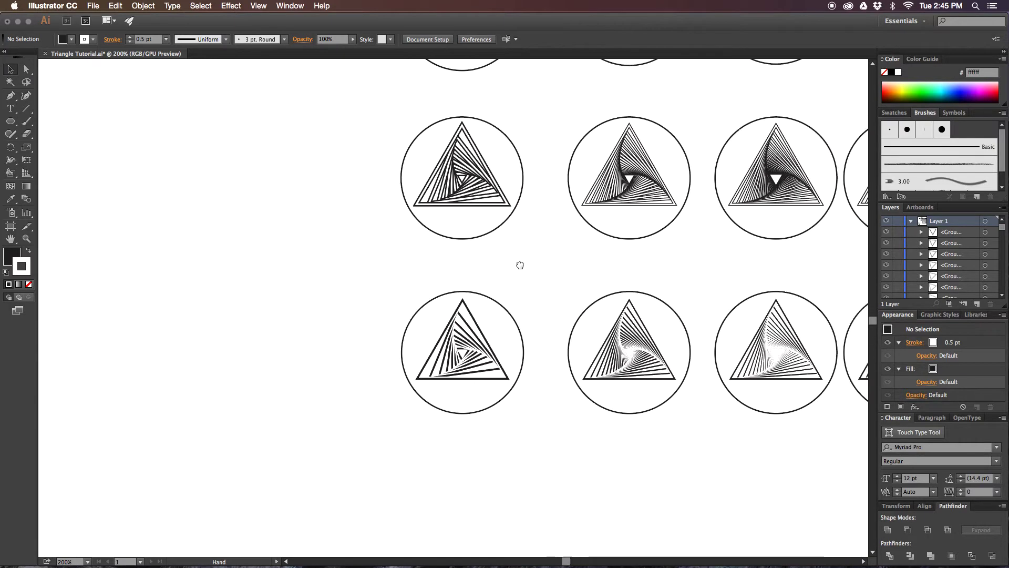
pyautogui.press('super+equal')
pyautogui.press('super+equal')
pyautogui.press('super+equal')
pyautogui.press('super+equal')
pyautogui.moveTo(560, 336); pyautogui.dragTo(605, 217)
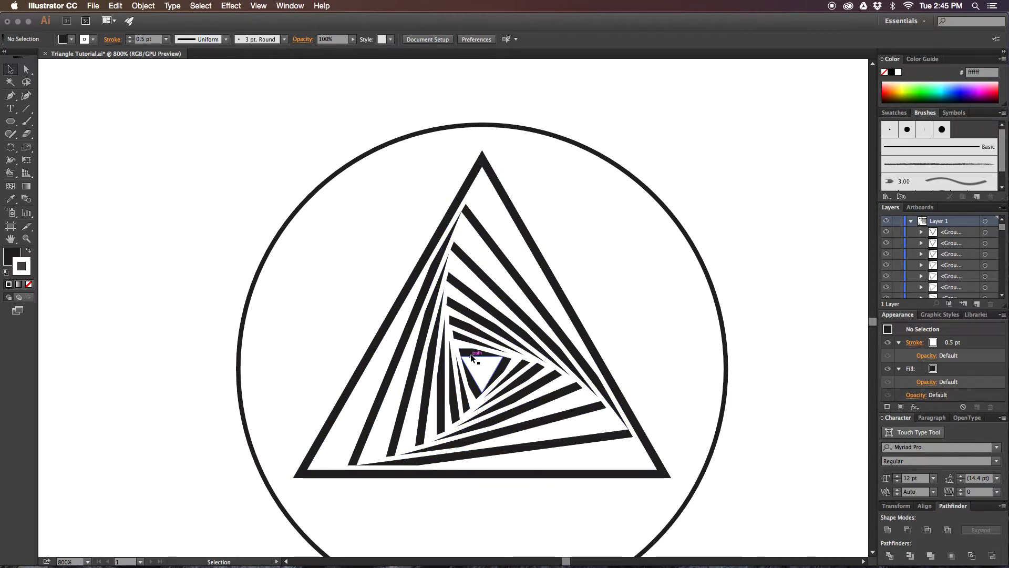
pyautogui.scroll(2, 541, 167)
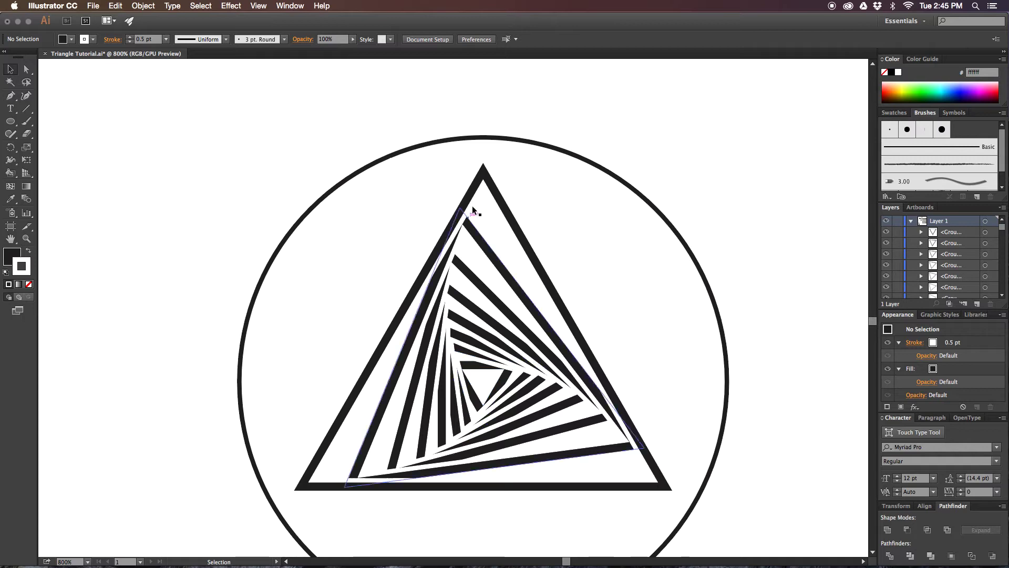
# Compare it with the thick-lined variant whose innermost triangle lies complete on top of the others.
pyautogui.moveTo(461, 119); pyautogui.dragTo(487, 426)
pyautogui.moveTo(473, 213); pyautogui.dragTo(474, 506)
pyautogui.moveTo(504, 230); pyautogui.dragTo(508, 254)
pyautogui.scroll(-15, 502, 210)
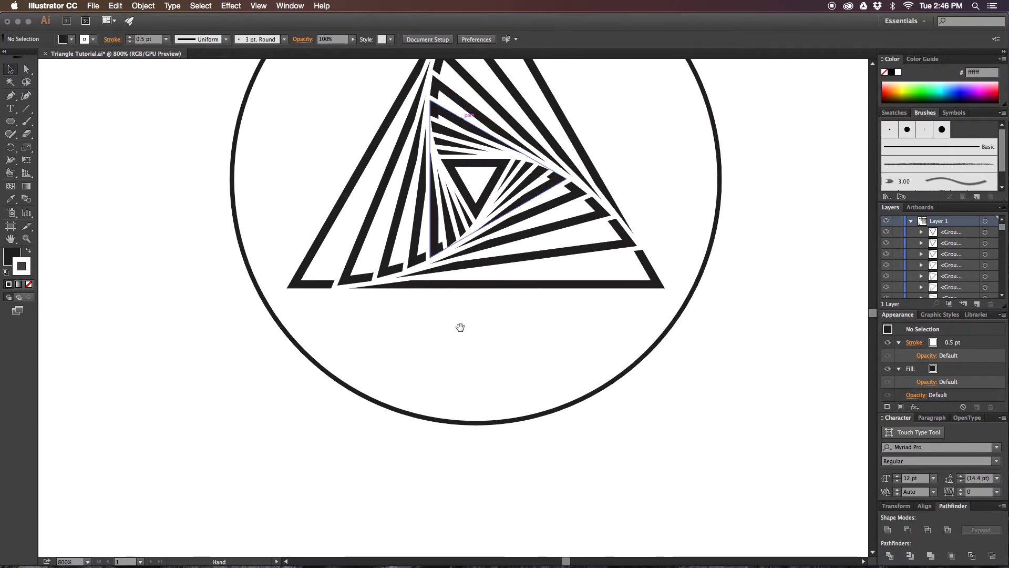
pyautogui.scroll(3, 473, 384)
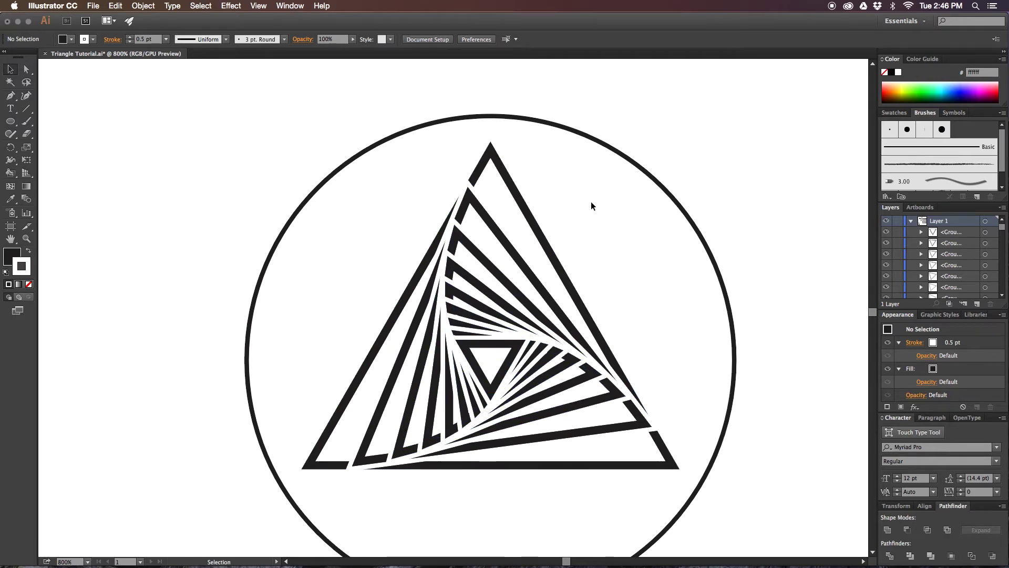
# Examine the dense spiral variants with heavy strokes and no white outline, down to their centre.
pyautogui.press('super+minus')
pyautogui.press('super+minus')
pyautogui.press('super+minus')
pyautogui.moveTo(485, 120); pyautogui.dragTo(433, 235)
pyautogui.press('super+plus')
pyautogui.press('super+plus')
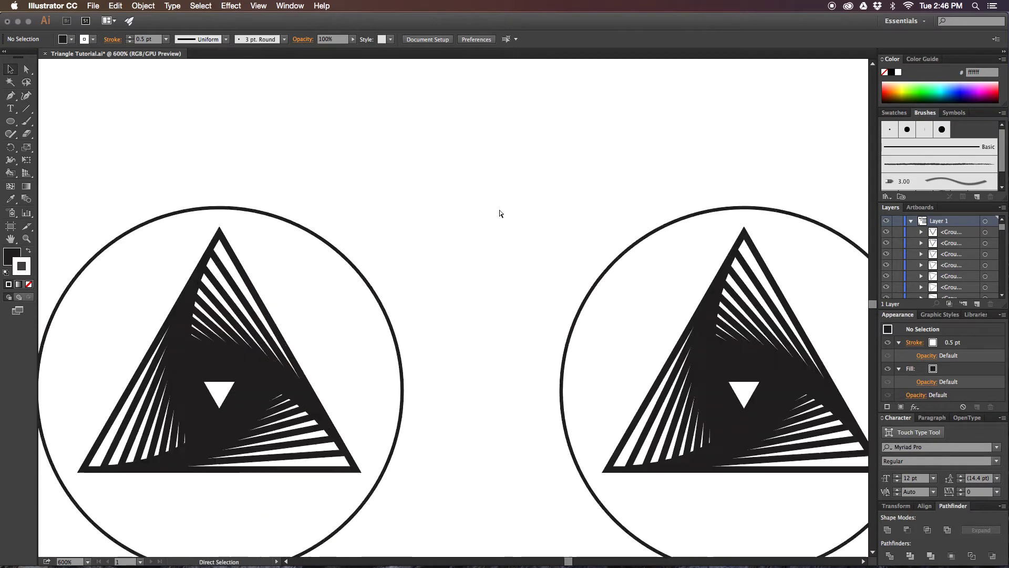
pyautogui.press('super+plus')
pyautogui.moveTo(547, 290); pyautogui.dragTo(176, 200)
pyautogui.moveTo(657, 231); pyautogui.dragTo(295, 232)
pyautogui.moveTo(500, 213); pyautogui.dragTo(309, 223)
pyautogui.moveTo(534, 207); pyautogui.dragTo(583, 219)
pyautogui.press('super+plus')
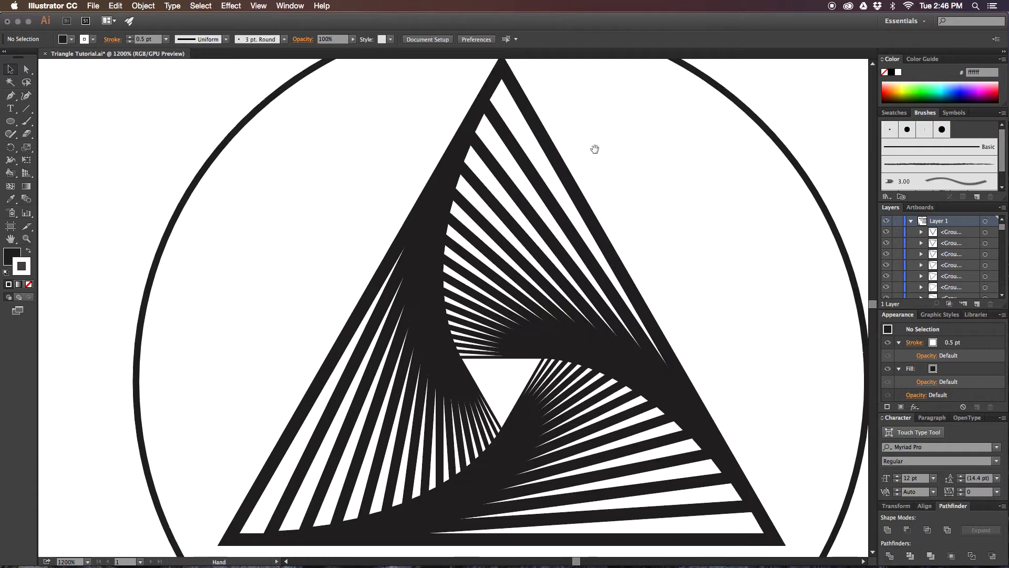
pyautogui.scroll(3, 552, 167)
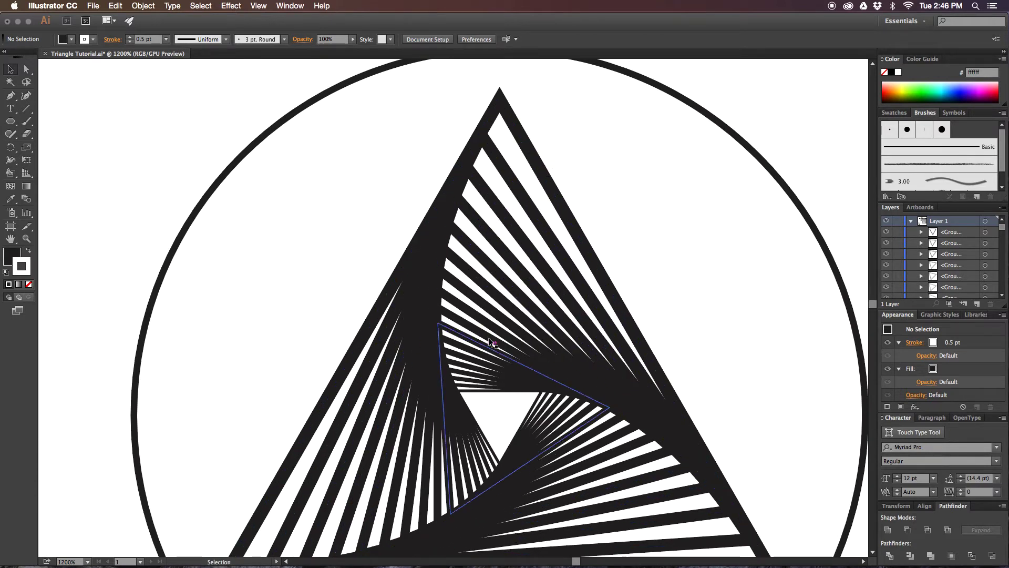
pyautogui.scroll(-3, 528, 174)
pyautogui.moveTo(591, 142); pyautogui.dragTo(589, 162)
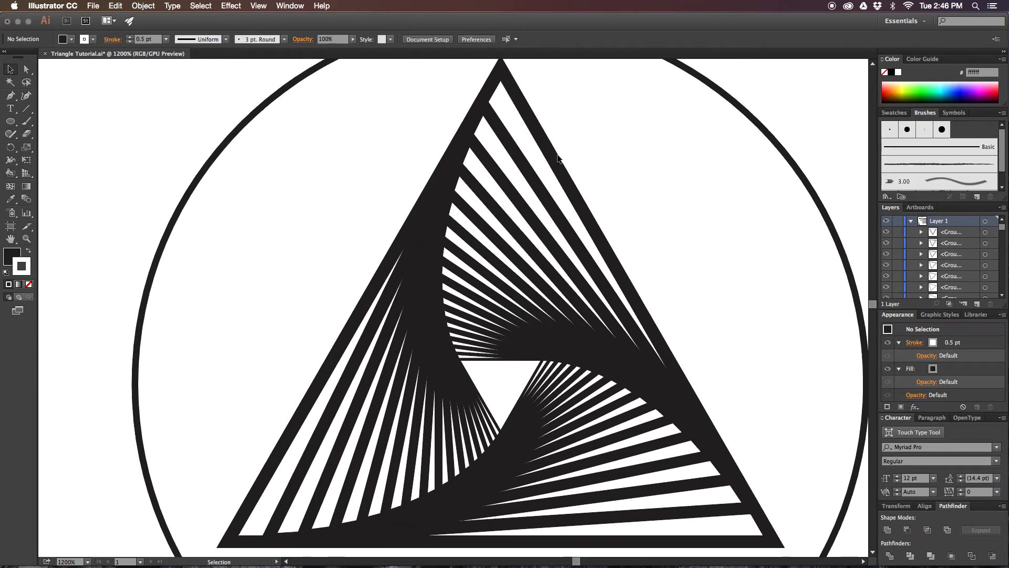
# Check the stroke weights of the outermost and innermost triangles in the dense spiral.
pyautogui.click(550, 154)
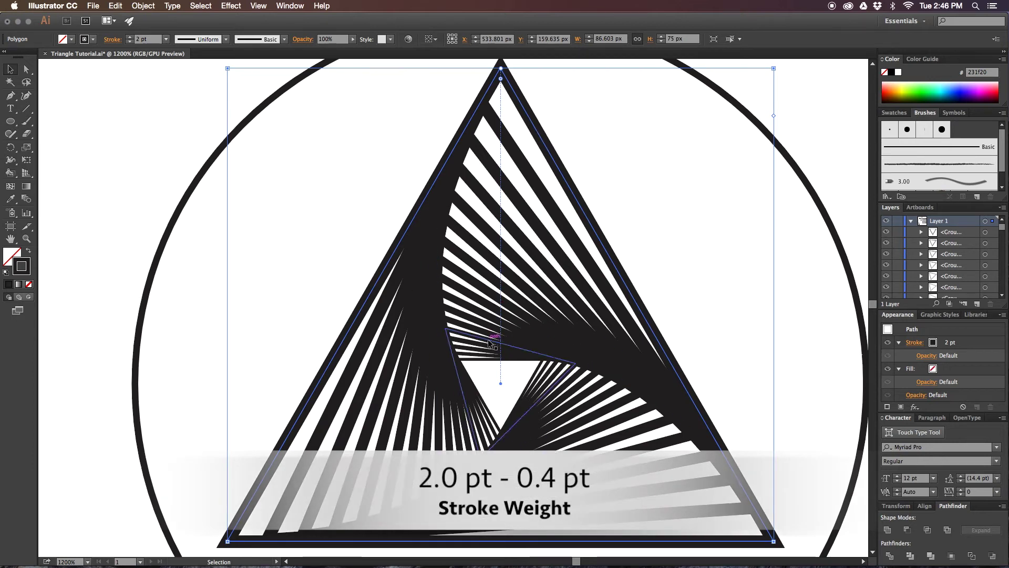
pyautogui.click(471, 358)
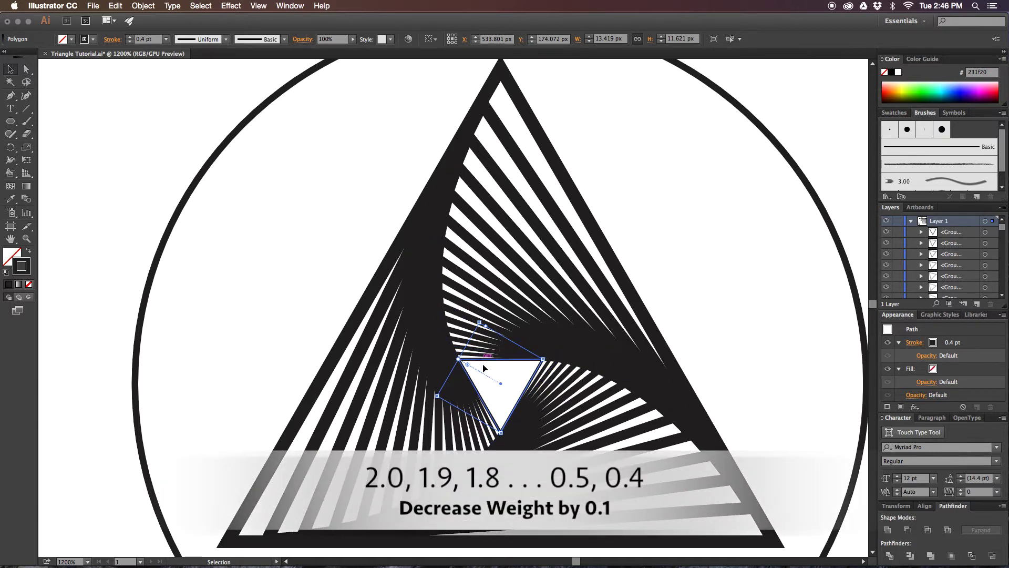
pyautogui.click(497, 375)
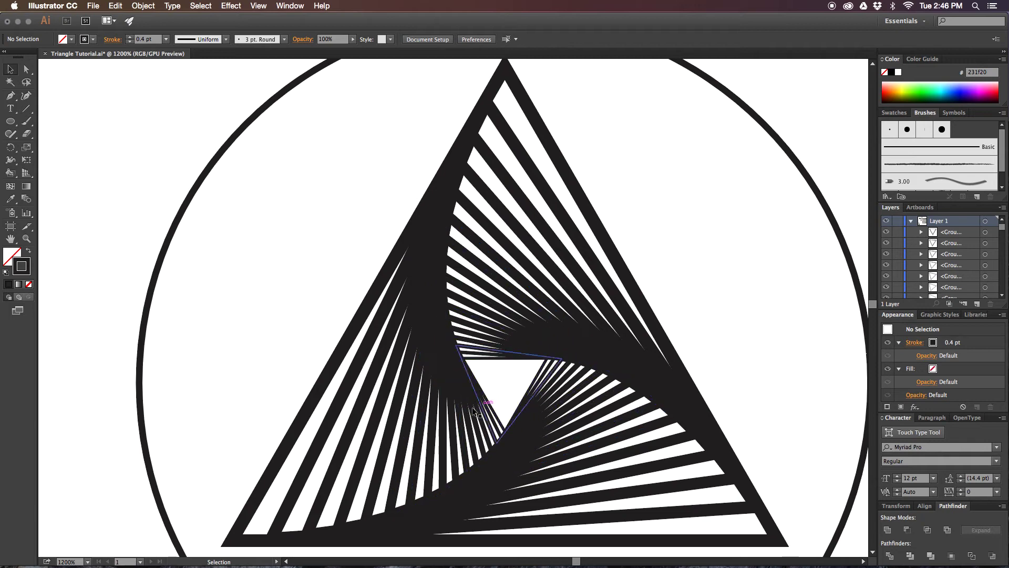
# Check the stroke weights of successive inner triangles in the neighbouring dense spiral.
pyautogui.moveTo(624, 252); pyautogui.dragTo(275, 198)
pyautogui.moveTo(538, 209); pyautogui.dragTo(314, 208)
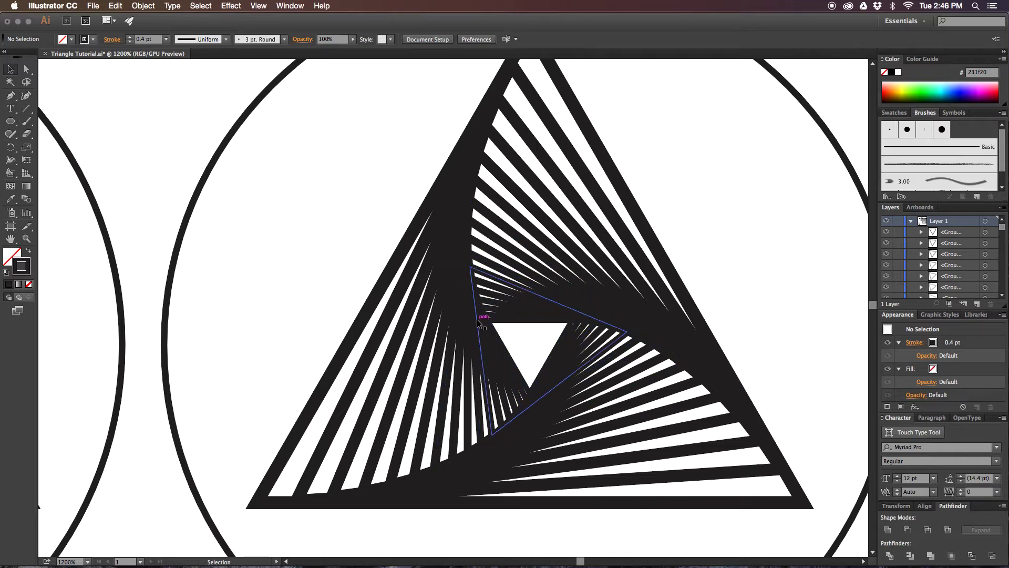
pyautogui.moveTo(707, 214); pyautogui.dragTo(682, 217)
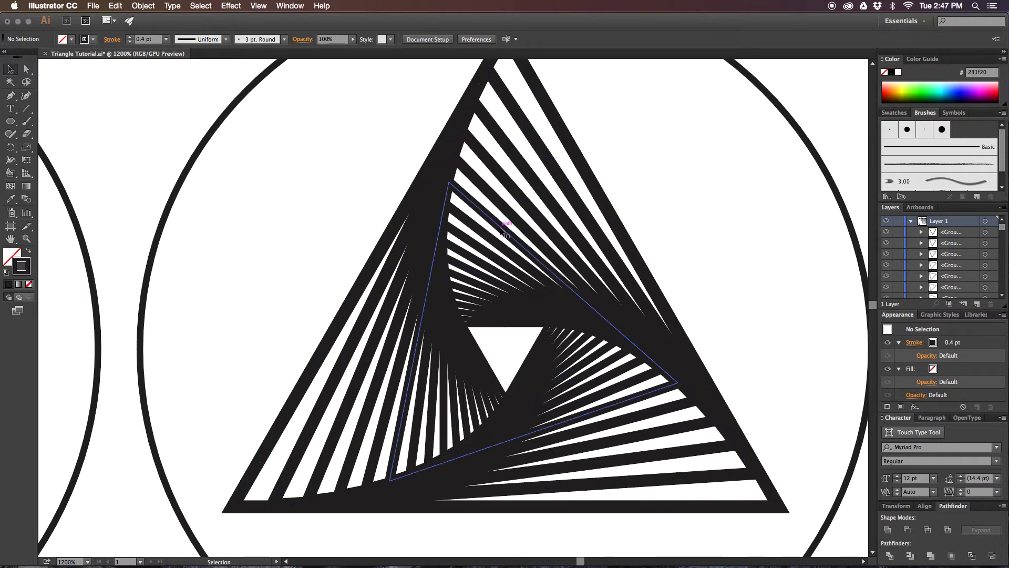
pyautogui.click(486, 252)
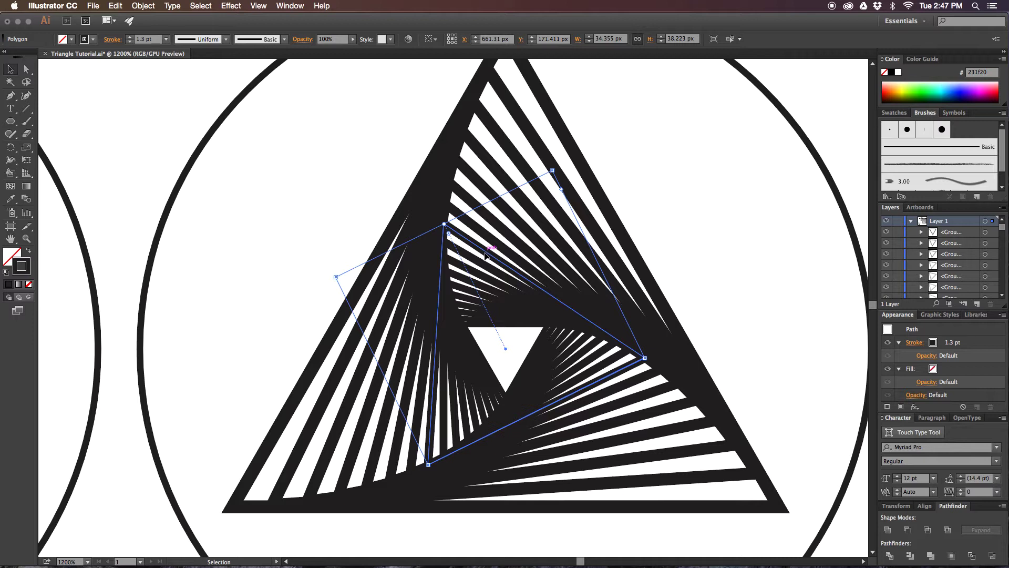
pyautogui.click(480, 264)
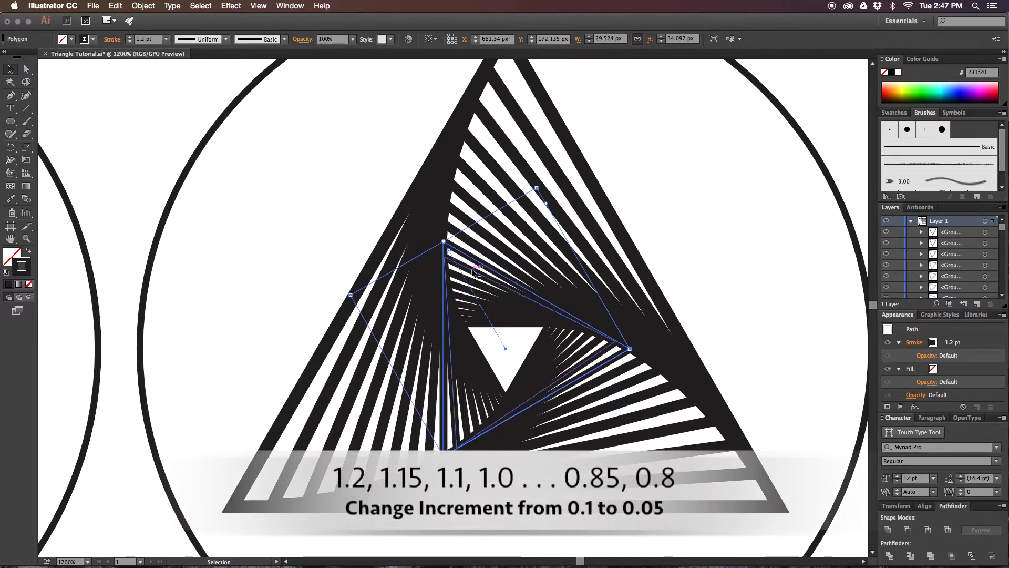
pyautogui.click(474, 268)
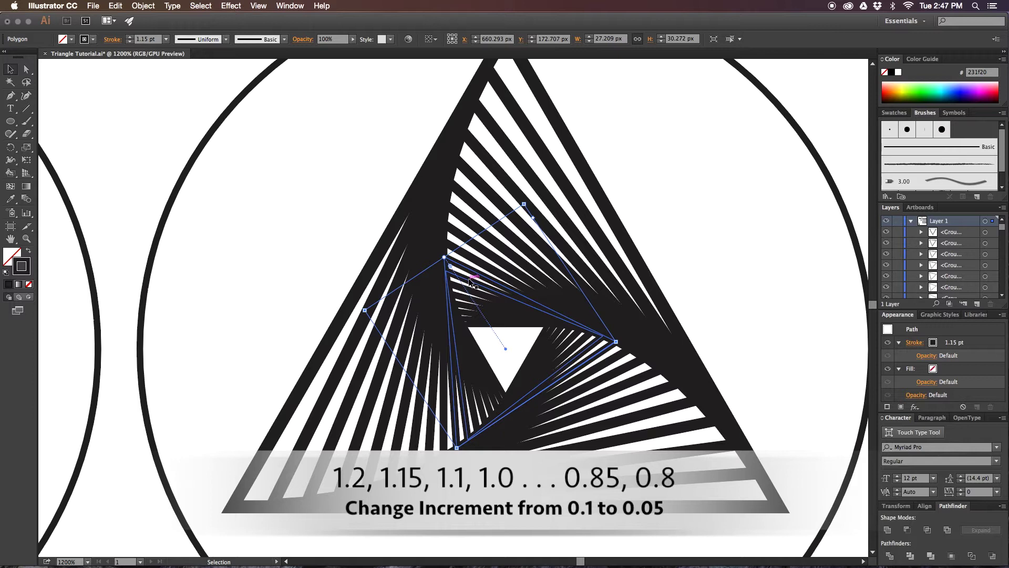
pyautogui.click(469, 282)
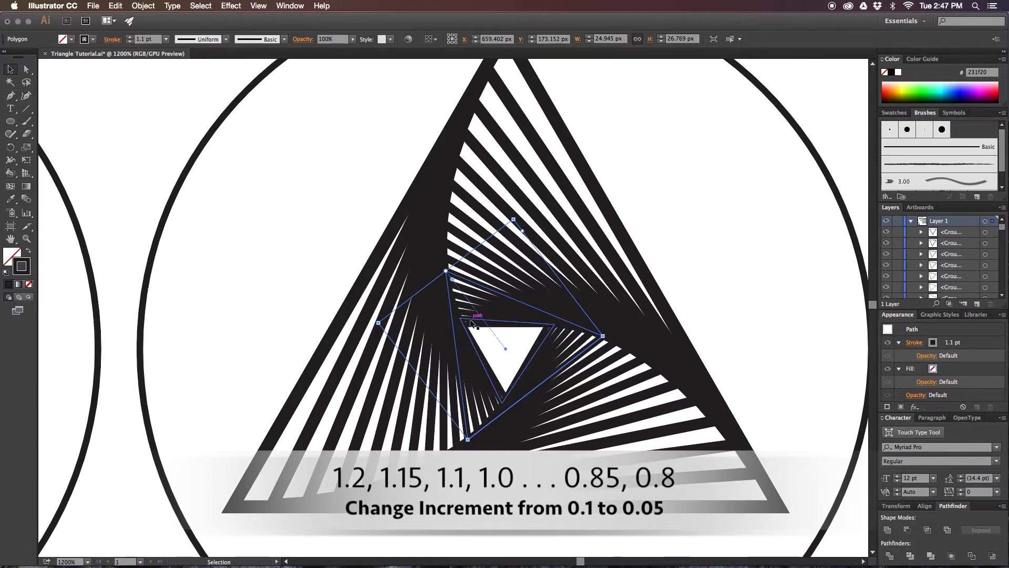
pyautogui.click(664, 212)
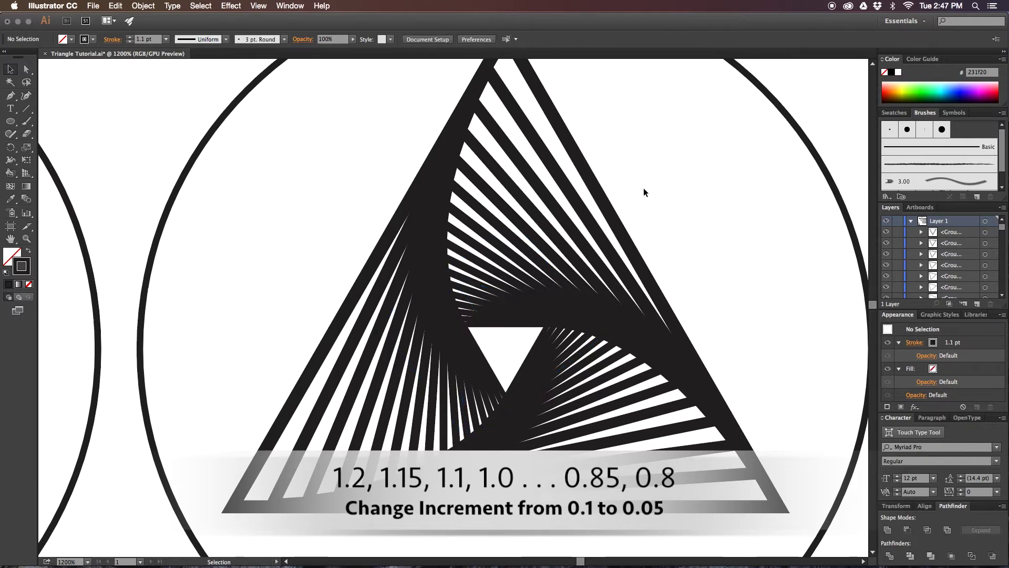
# Compare the two dense heavy-stroke spirals side by side and look over the surrounding variants.
pyautogui.press('super+minus')
pyautogui.press('super+minus')
pyautogui.moveTo(589, 257); pyautogui.dragTo(666, 236)
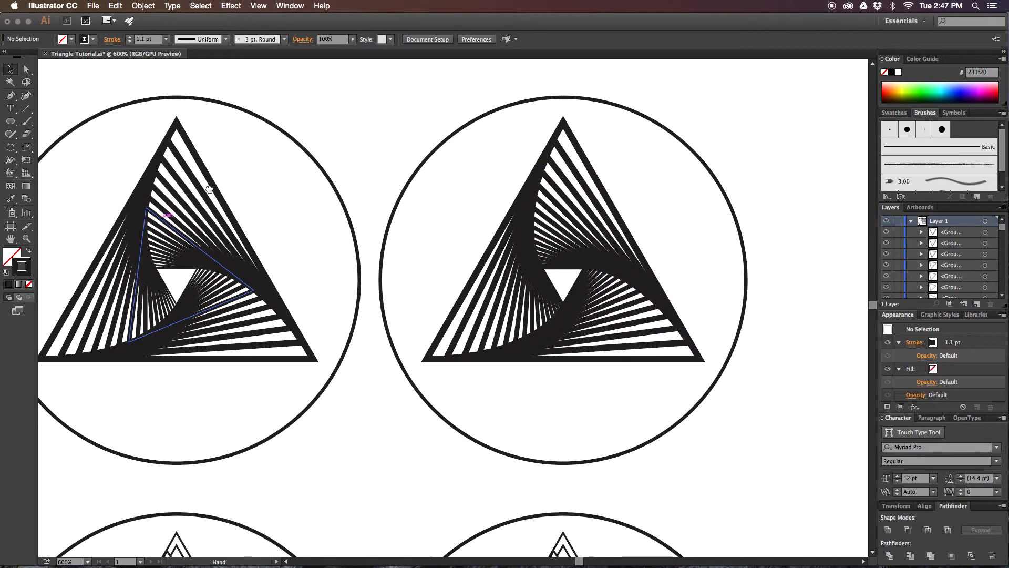
pyautogui.moveTo(156, 298); pyautogui.dragTo(390, 297)
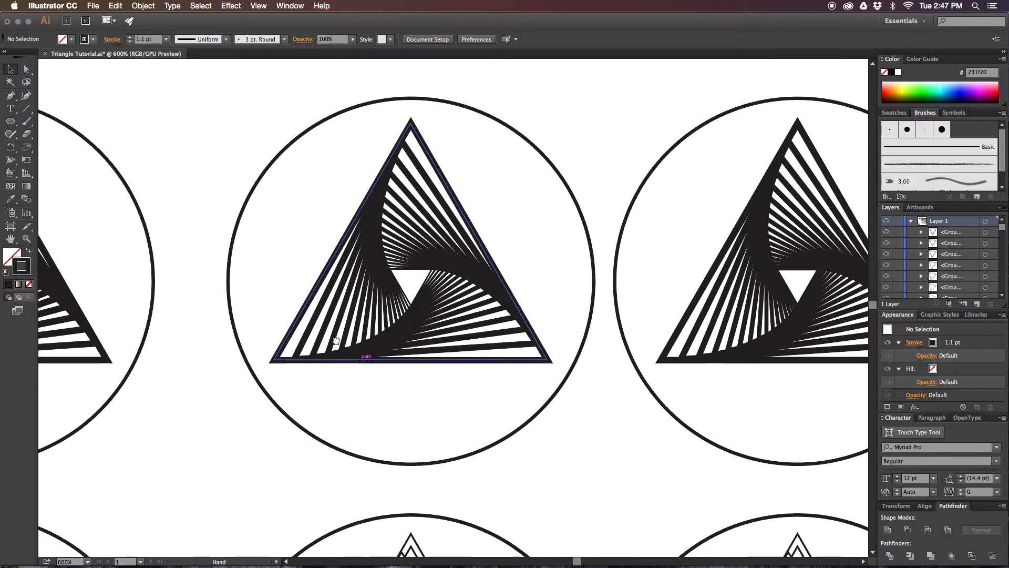
pyautogui.moveTo(363, 356); pyautogui.dragTo(445, 234)
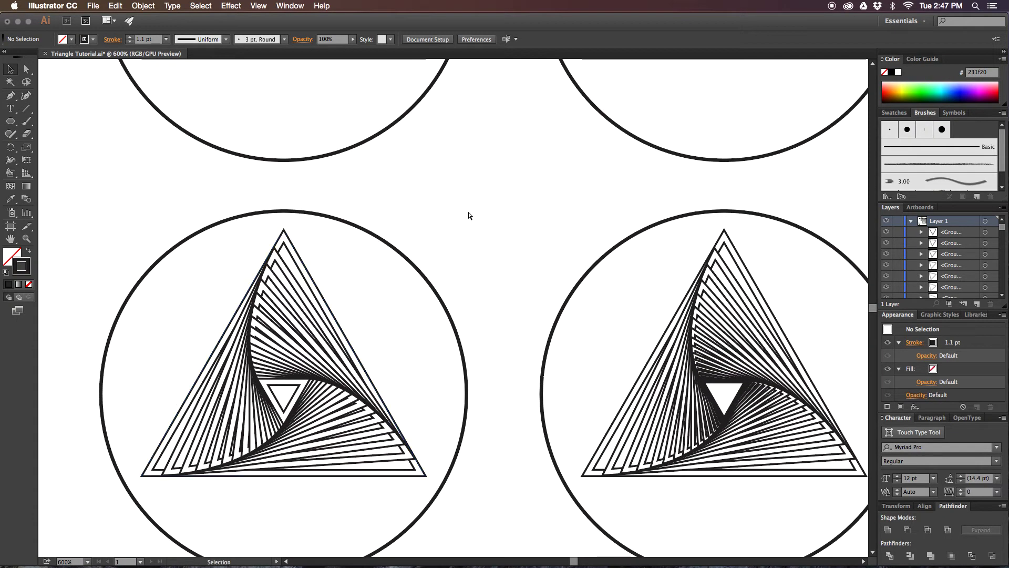
pyautogui.scroll(-5, 469, 216)
pyautogui.scroll(3, 435, 210)
pyautogui.hscroll(-1, 435, 209)
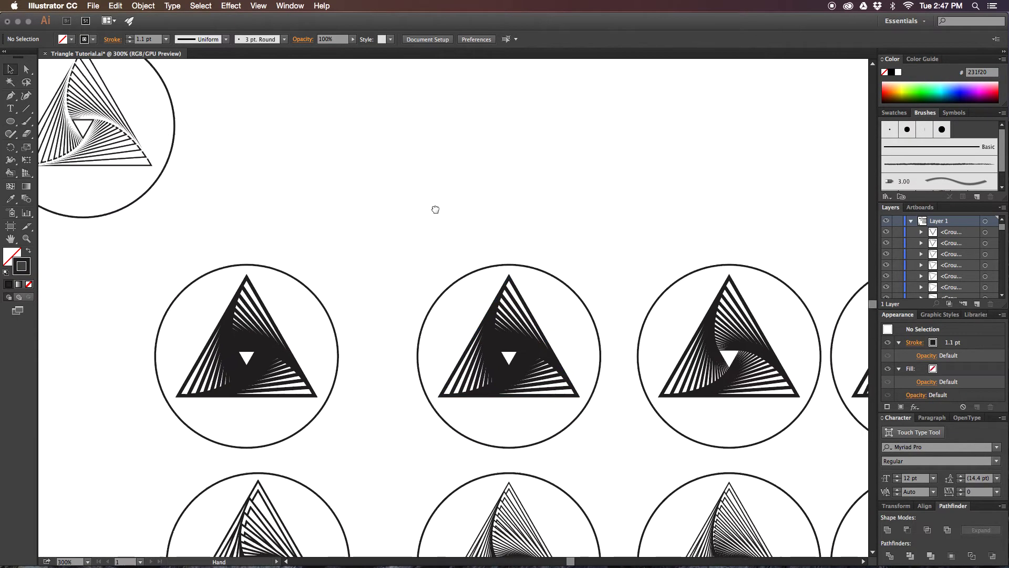
pyautogui.scroll(1, 437, 250)
pyautogui.hscroll(1, 437, 251)
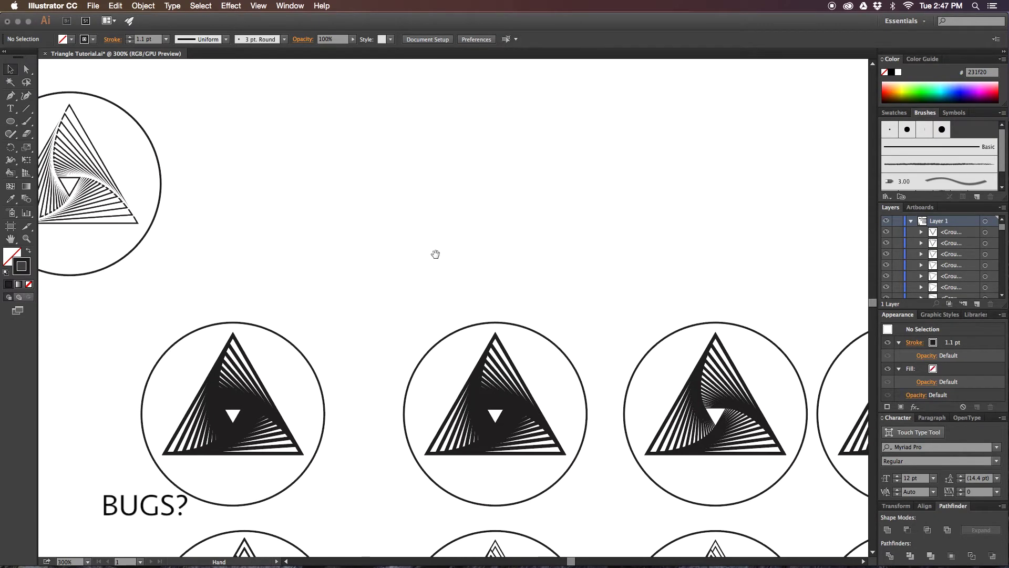
# Place a copy of the thick white-outlined spiral with fewer triangles, including its circle, in an empty area of the canvas.
pyautogui.scroll(-2, 482, 216)
pyautogui.hscroll(2, 482, 216)
pyautogui.scroll(-10, 499, 220)
pyautogui.hscroll(-1, 498, 220)
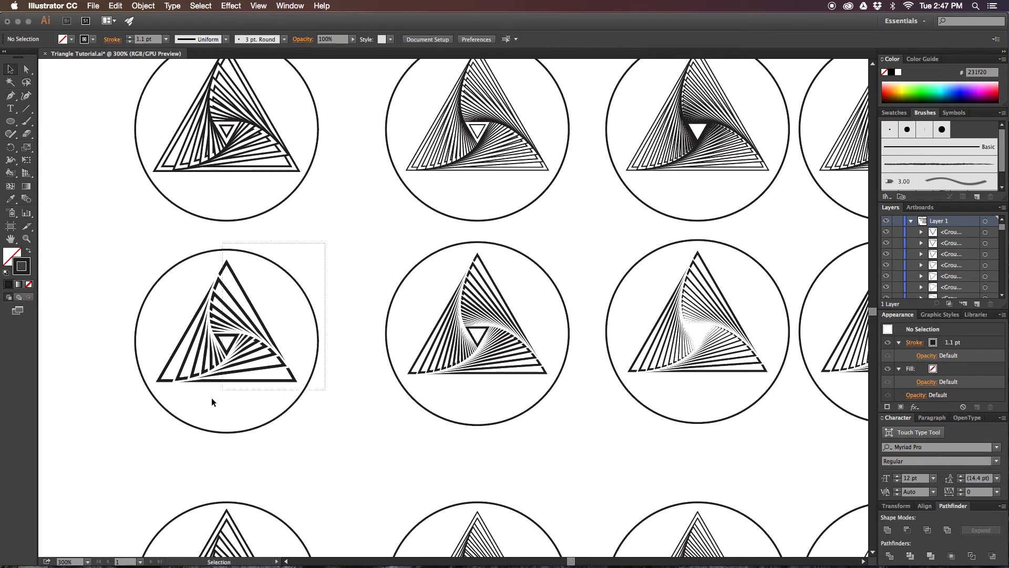
pyautogui.moveTo(211, 402); pyautogui.dragTo(168, 410)
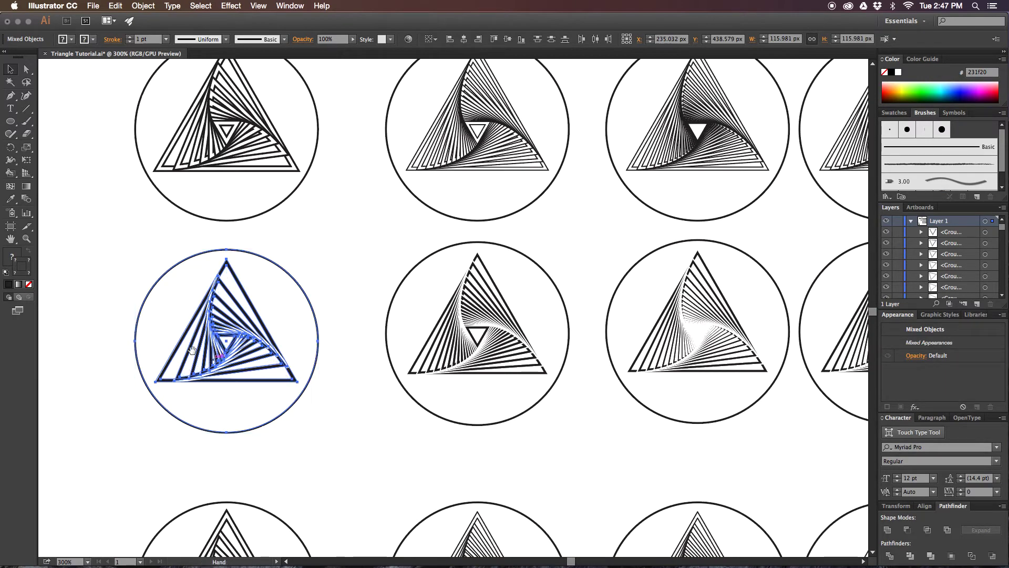
pyautogui.hscroll(-8, 192, 350)
pyautogui.scroll(-5, 192, 350)
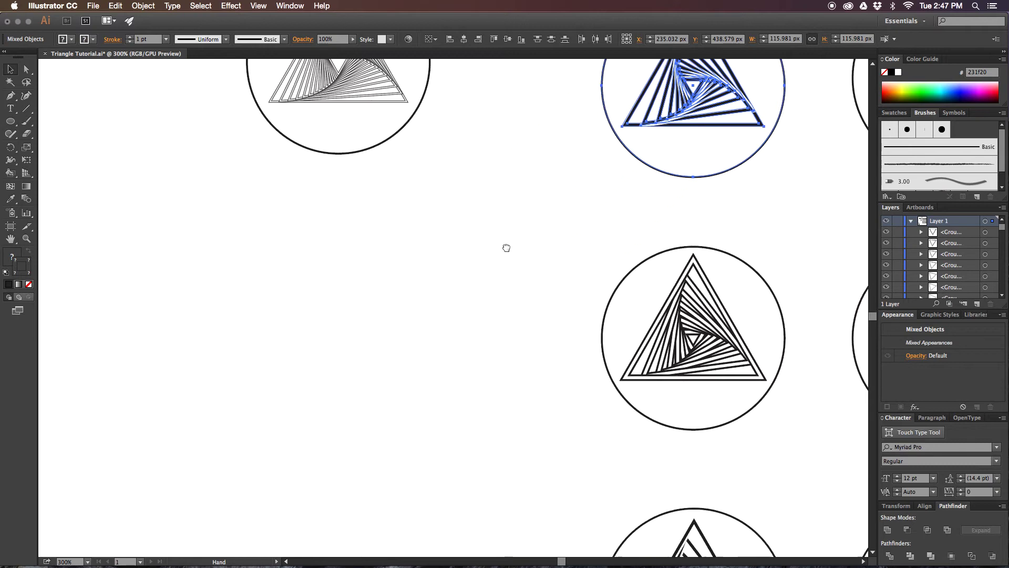
pyautogui.hscroll(-2, 506, 247)
pyautogui.scroll(-1, 506, 248)
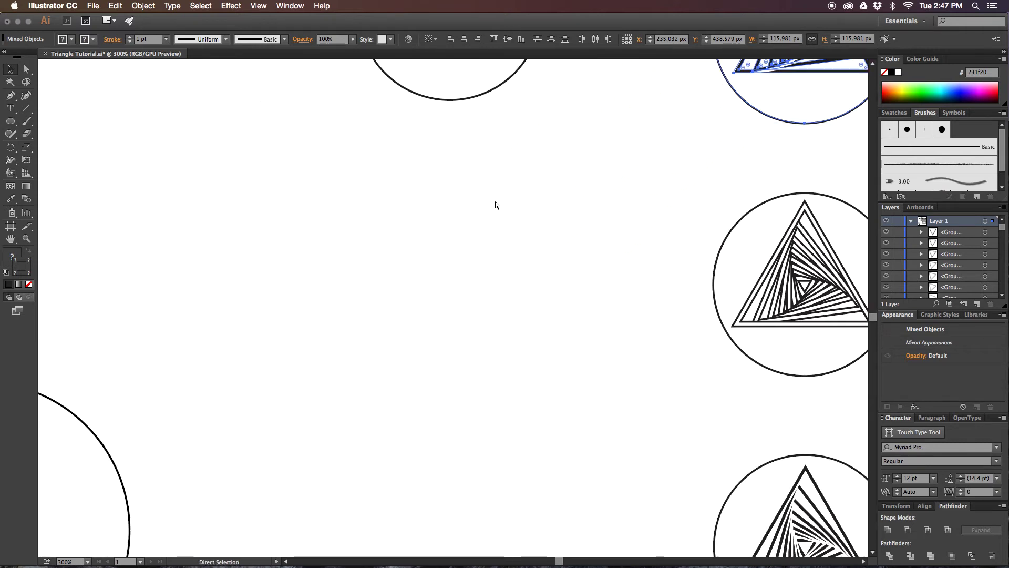
pyautogui.hscroll(-2, 446, 215)
pyautogui.press('super+v')
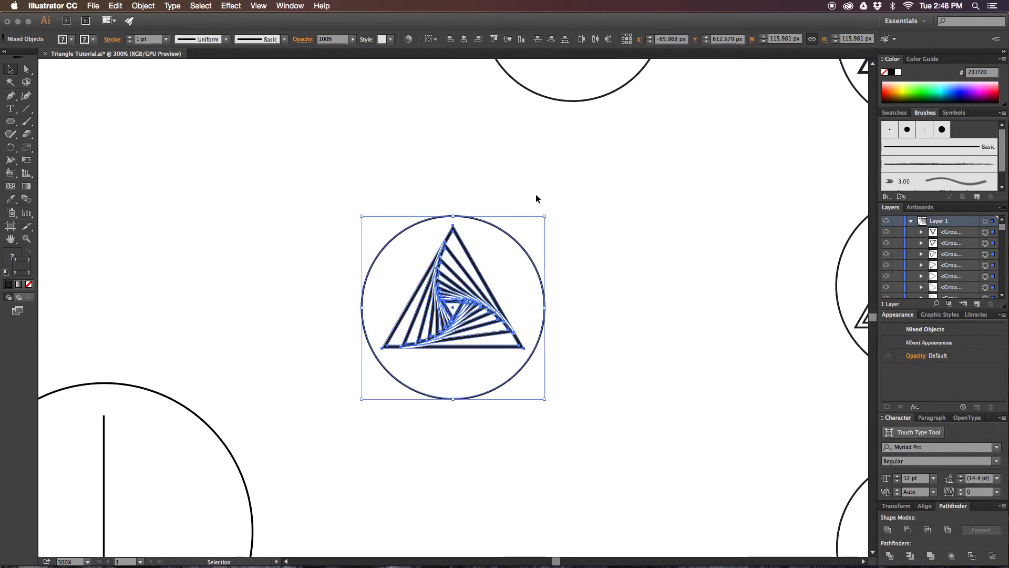
# Expand the appearance of the copied spiral's triangle group, leaving out its circle.
pyautogui.moveTo(519, 178); pyautogui.dragTo(539, 199)
pyautogui.press('super+equal')
pyautogui.moveTo(570, 230); pyautogui.dragTo(540, 224)
pyautogui.click(554, 260)
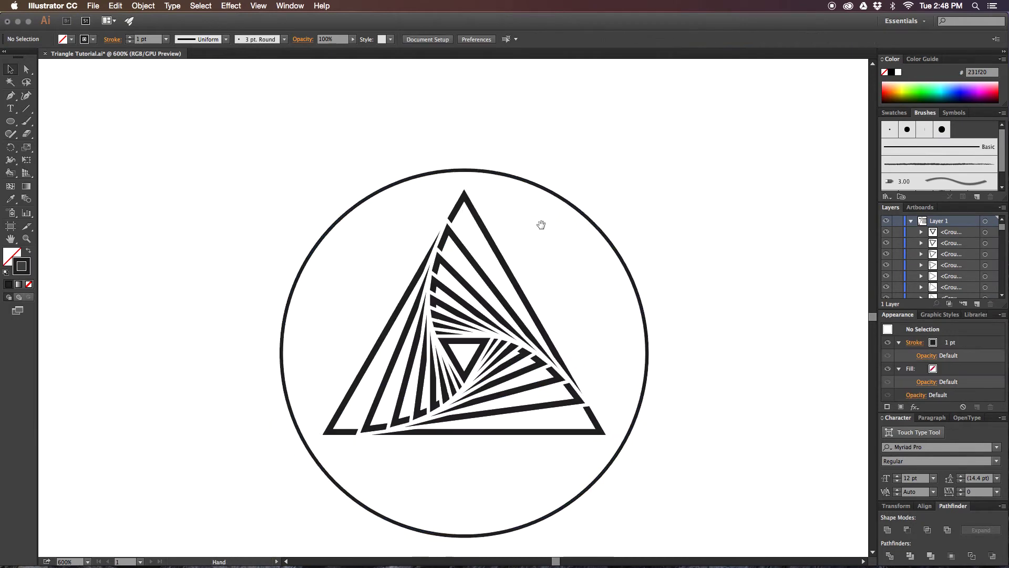
pyautogui.click(471, 338)
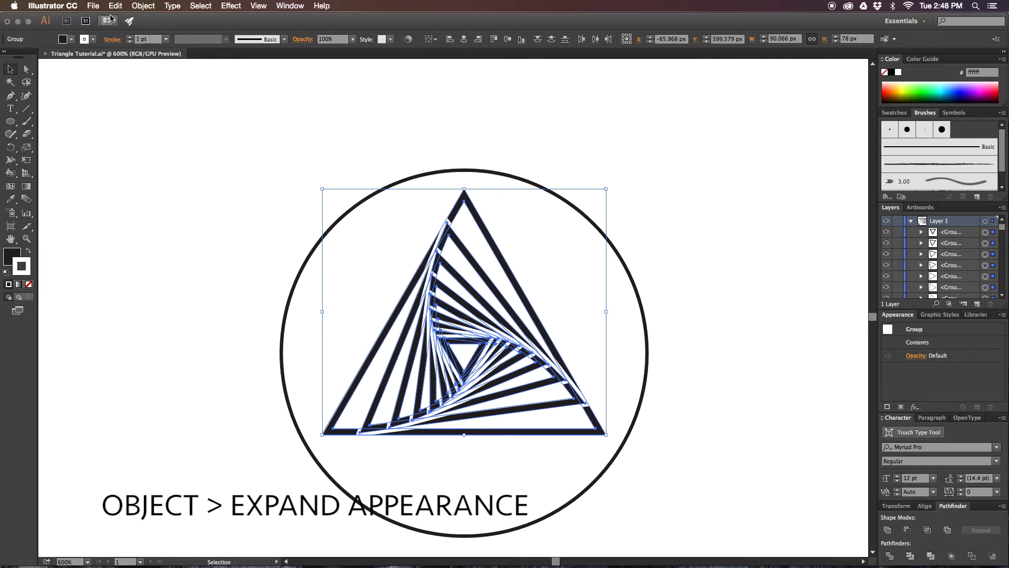
pyautogui.click(143, 6)
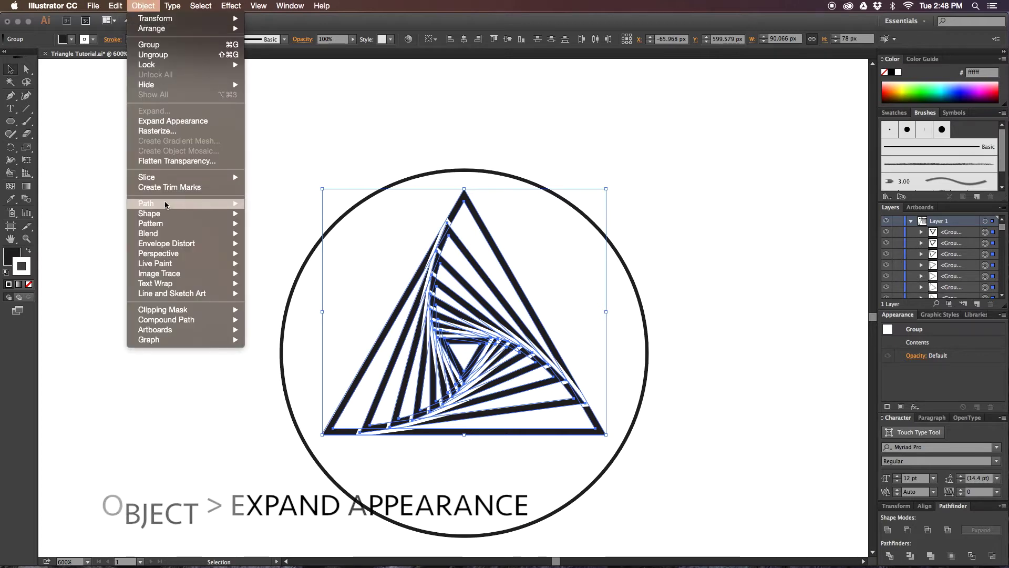
pyautogui.click(173, 121)
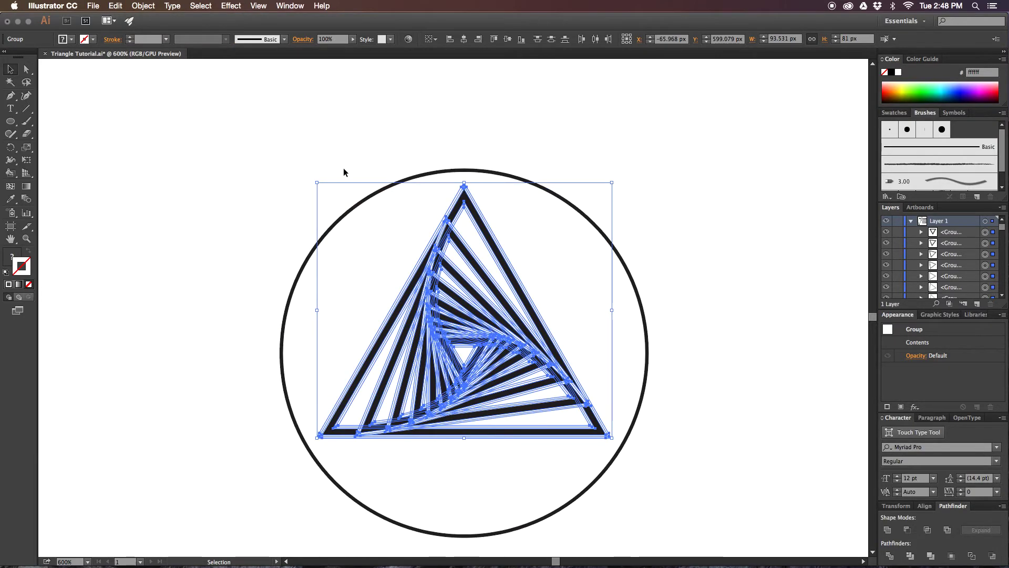
# Examine the expanded spiral's overlapping outlines up close and combine them with the Pathfinder Merge operation.
pyautogui.press('super+equal')
pyautogui.press('super+equal')
pyautogui.moveTo(585, 190); pyautogui.dragTo(585, 307)
pyautogui.scroll(-2, 505, 189)
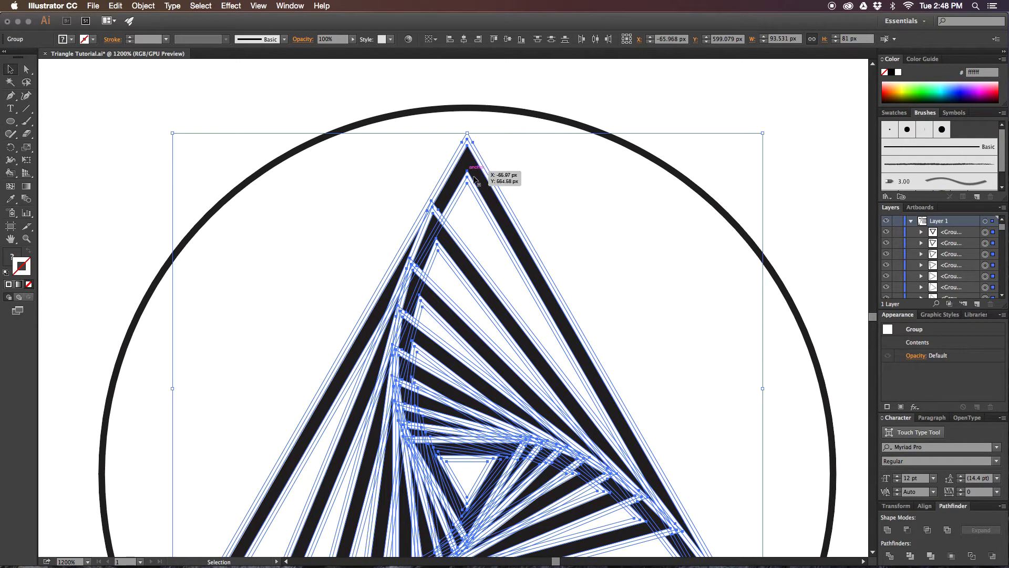
pyautogui.press('space')
pyautogui.moveTo(579, 225); pyautogui.dragTo(584, 132)
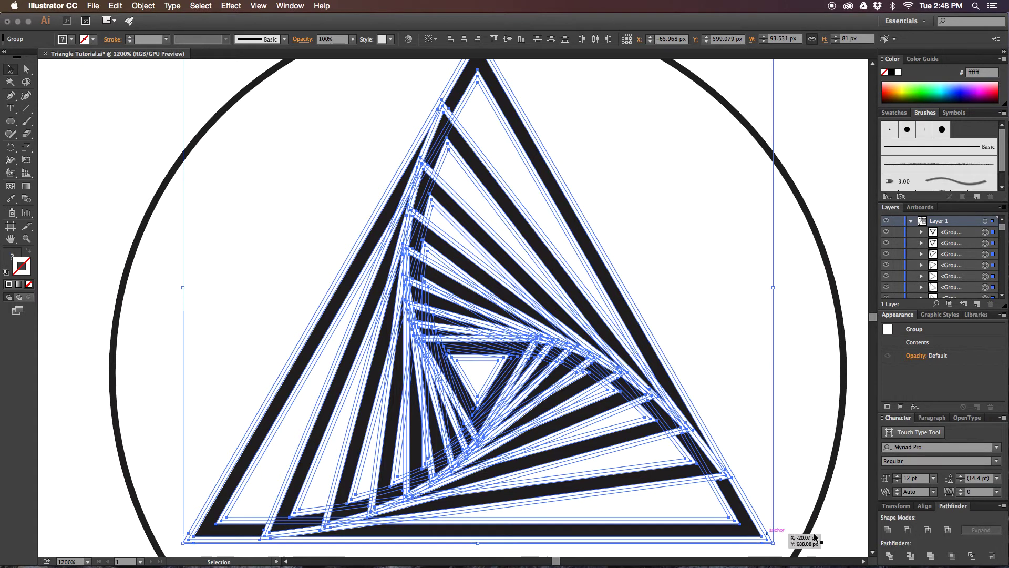
pyautogui.click(930, 557)
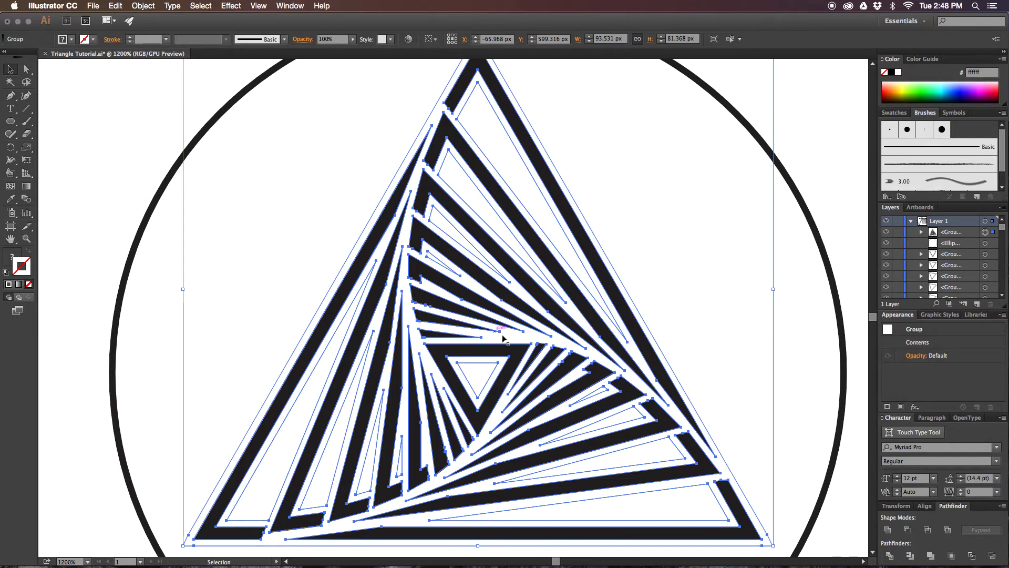
# Compare the spiral's outlines before and after the Pathfinder Merge, looking closely around the central triangle.
pyautogui.moveTo(636, 225); pyautogui.dragTo(640, 193)
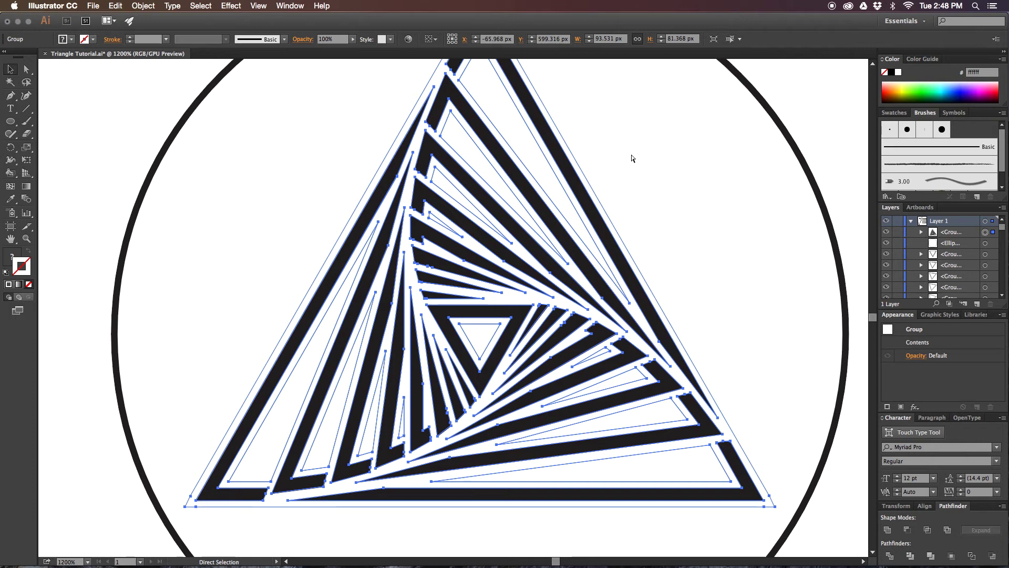
pyautogui.press('super+plus')
pyautogui.moveTo(516, 311); pyautogui.dragTo(534, 255)
pyautogui.press('super+z')
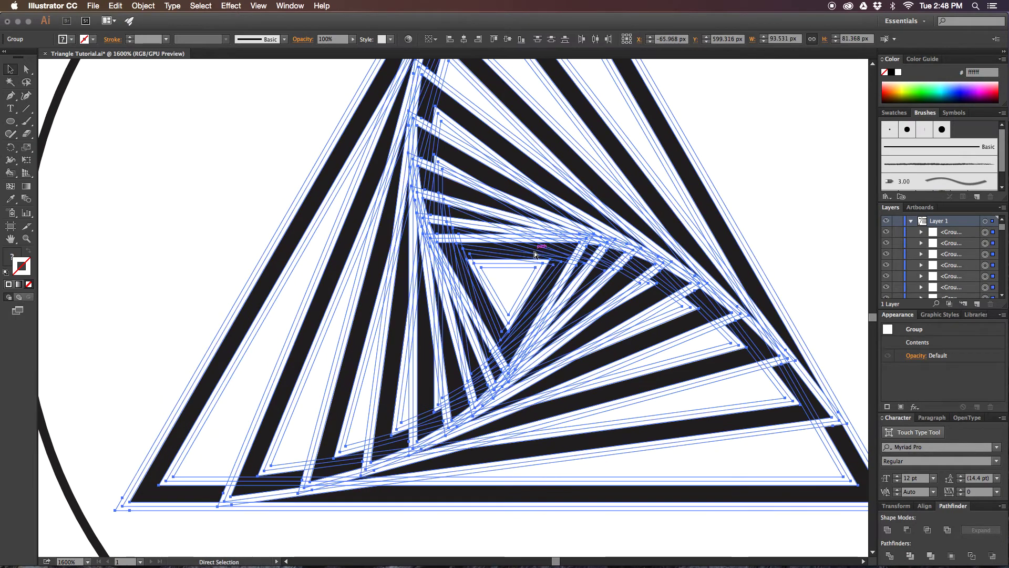
pyautogui.press('super+shift+z')
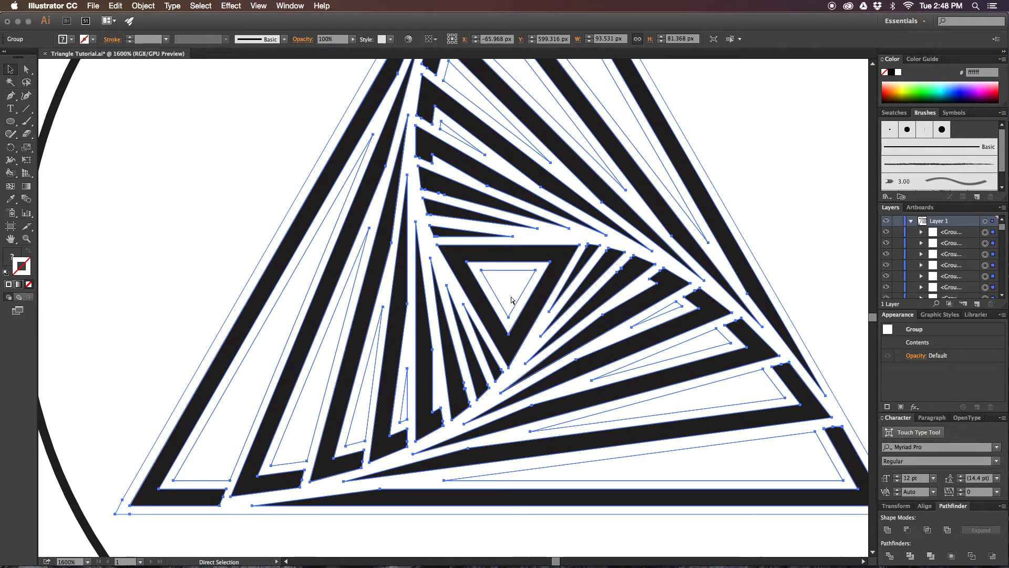
pyautogui.press('super+z')
pyautogui.press('super+shift+z')
pyautogui.press('super+z')
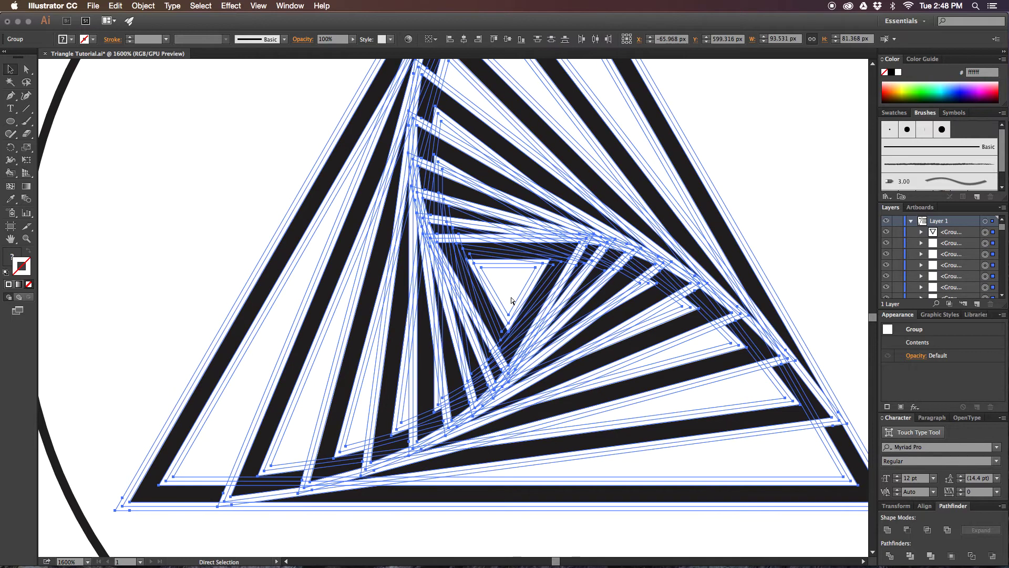
pyautogui.press('super+shift+z')
pyautogui.press('super+z')
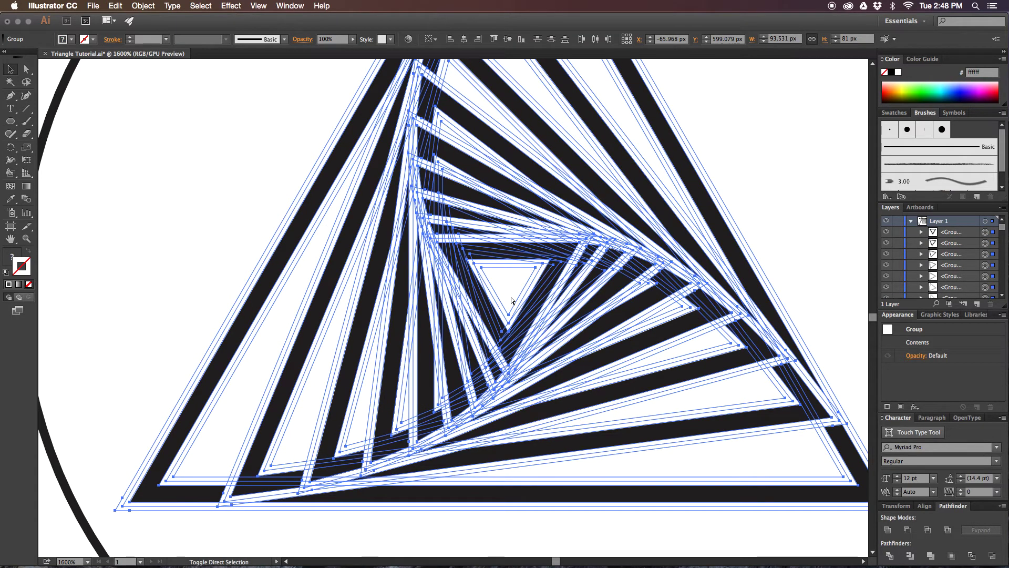
pyautogui.press('super+shift+z')
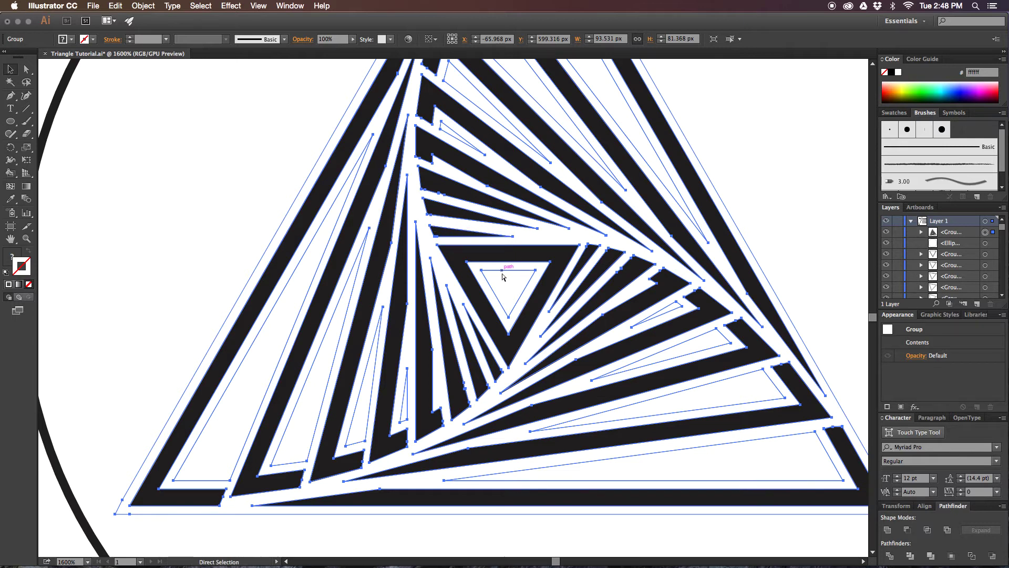
pyautogui.press('super+z')
pyautogui.press('super+shift+z')
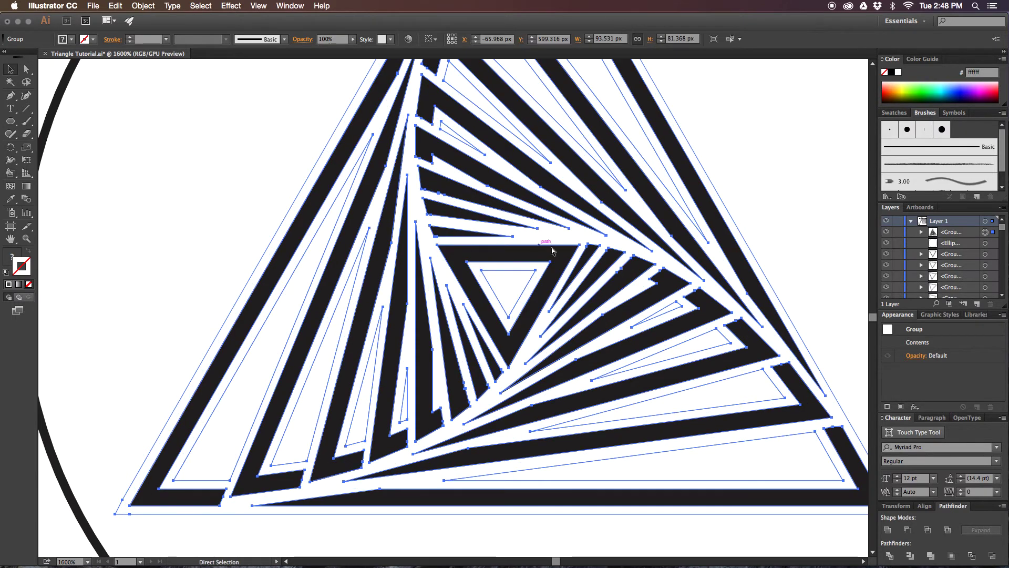
# Undo the Pathfinder Merge on the expanded spiral.
pyautogui.press('super+z')
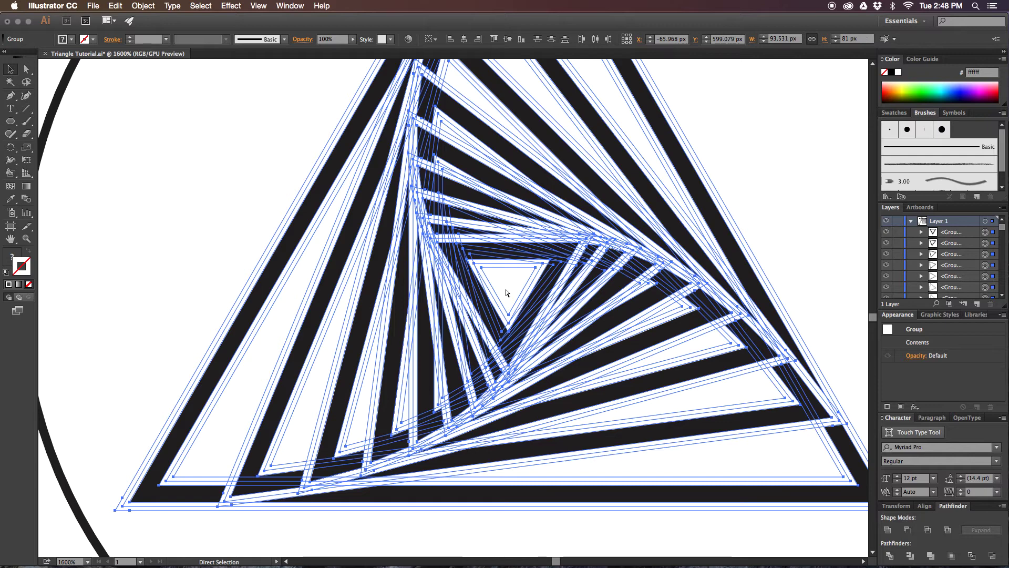
pyautogui.moveTo(504, 285); pyautogui.dragTo(483, 345)
pyautogui.press('super+minus')
pyautogui.press('super+minus')
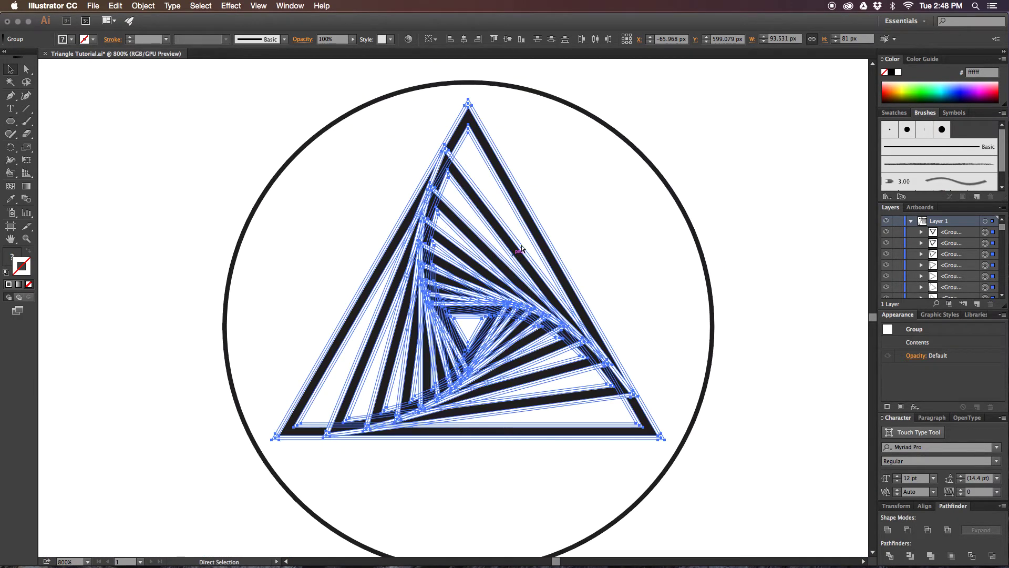
pyautogui.moveTo(580, 216); pyautogui.dragTo(603, 252)
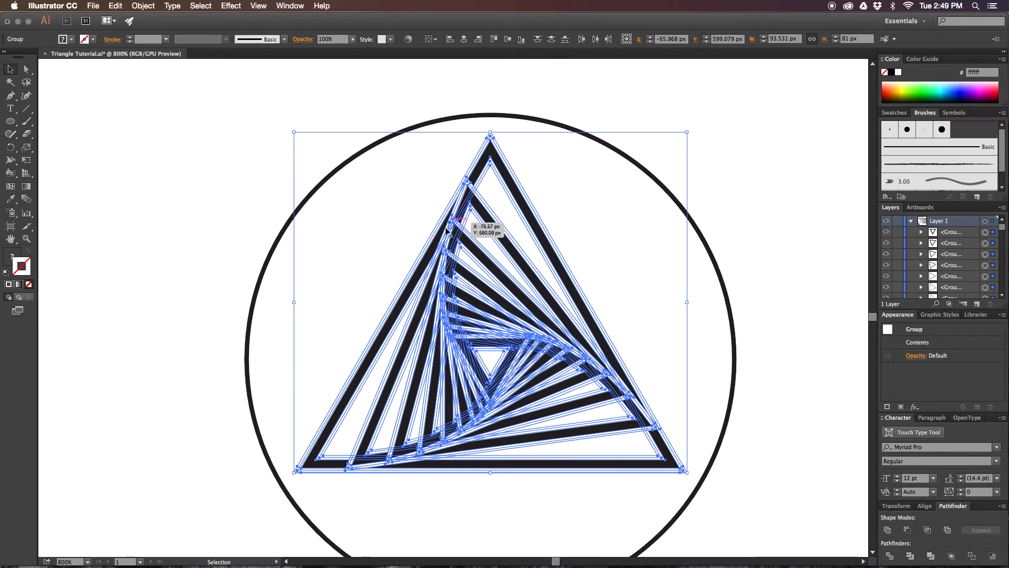
# Convert all the spiral's triangle groups, without the surrounding circle, into one Live Paint group.
pyautogui.click(577, 206)
pyautogui.moveTo(587, 188); pyautogui.dragTo(481, 387)
pyautogui.press('super+a')
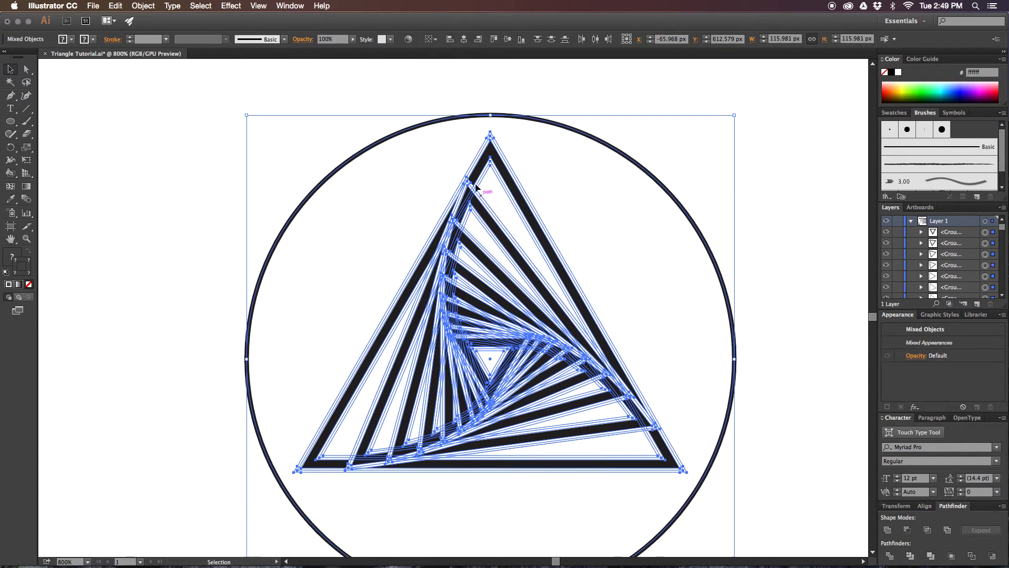
pyautogui.keyDown('shift'); pyautogui.click(584, 133); pyautogui.keyUp('shift')
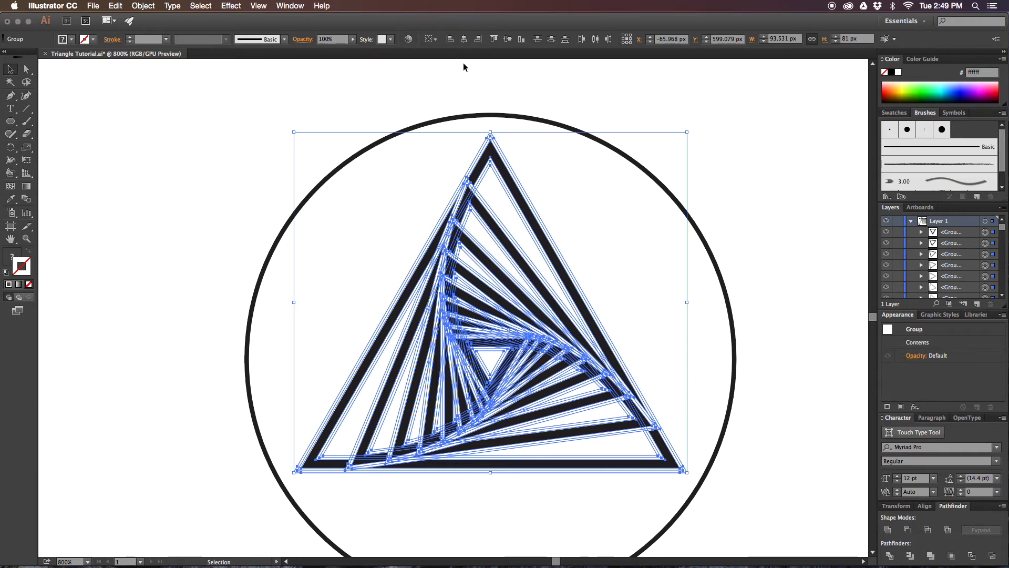
pyautogui.press('k')
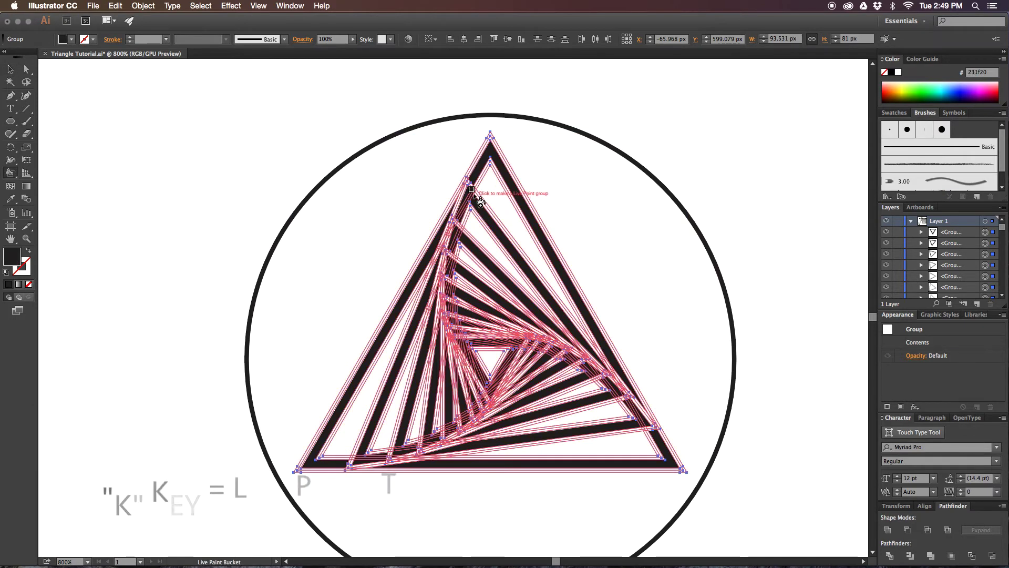
pyautogui.click(506, 174)
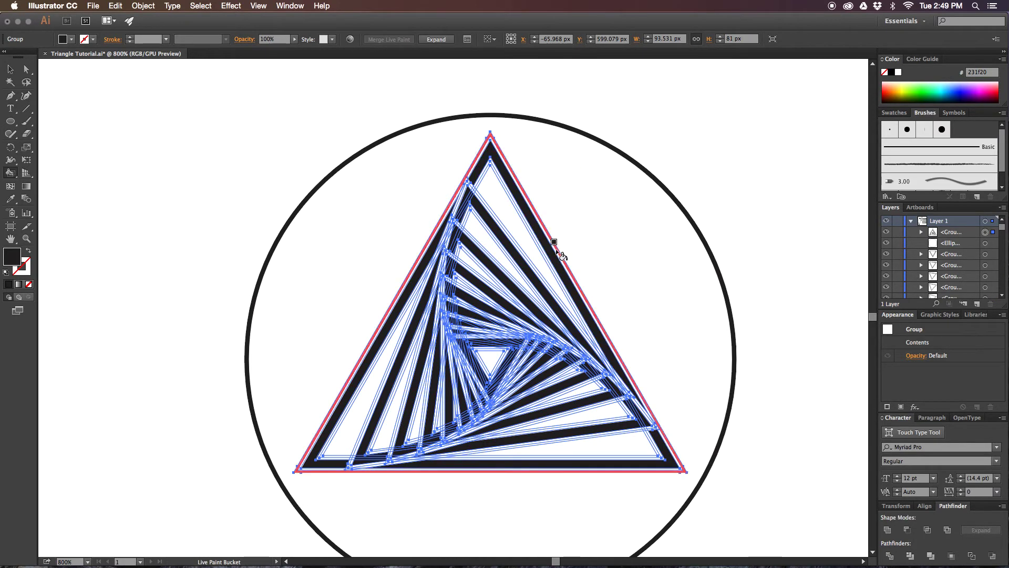
# Expand the Live Paint group into separate paths and clear the selection.
pyautogui.click(437, 40)
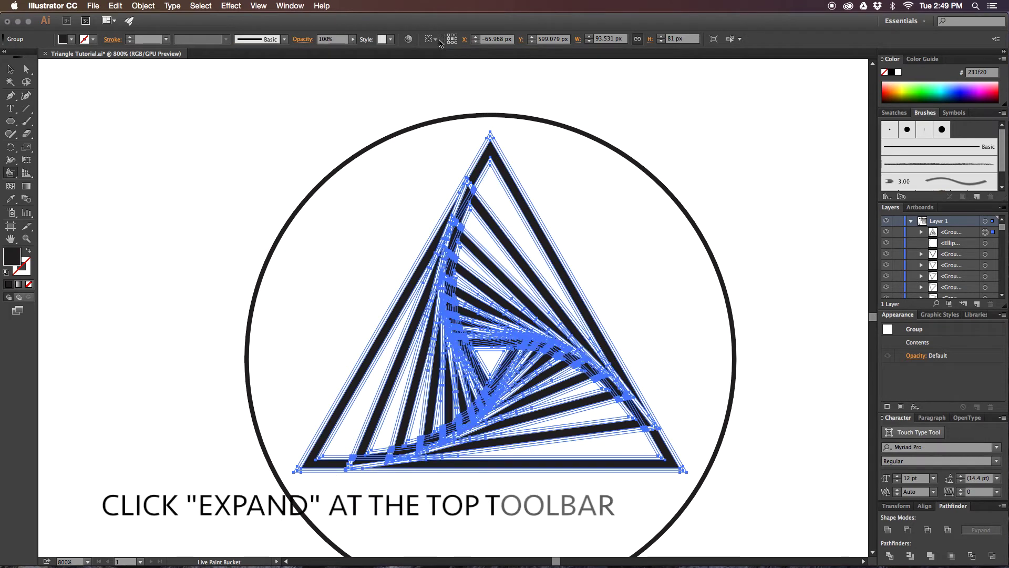
pyautogui.press('v')
pyautogui.click(565, 184)
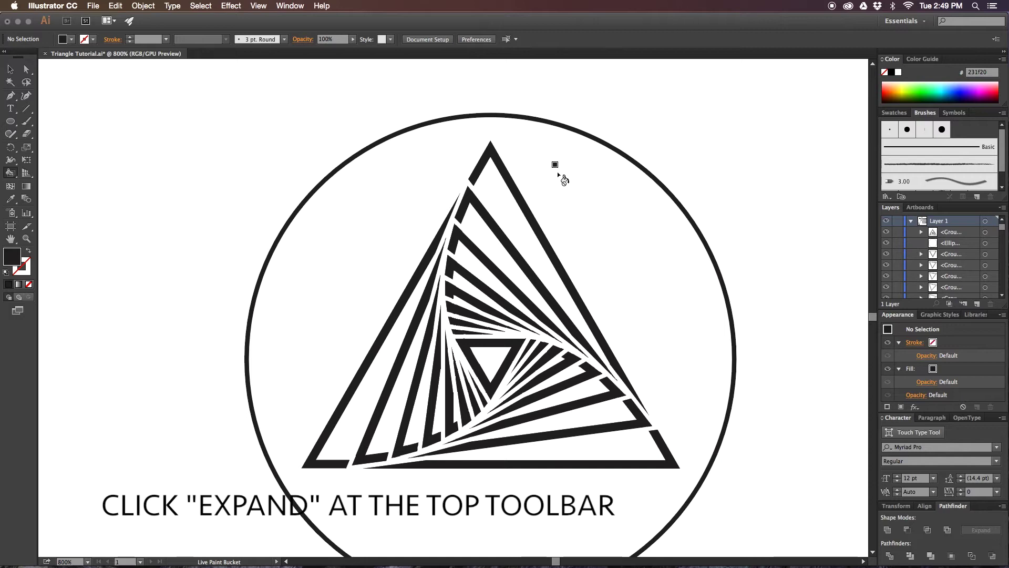
# Isolate the expanded spiral down to its nested group of paths and select the black shape on the outer triangle's side.
pyautogui.press('v')
pyautogui.hscroll(1, 547, 195)
pyautogui.click(502, 317)
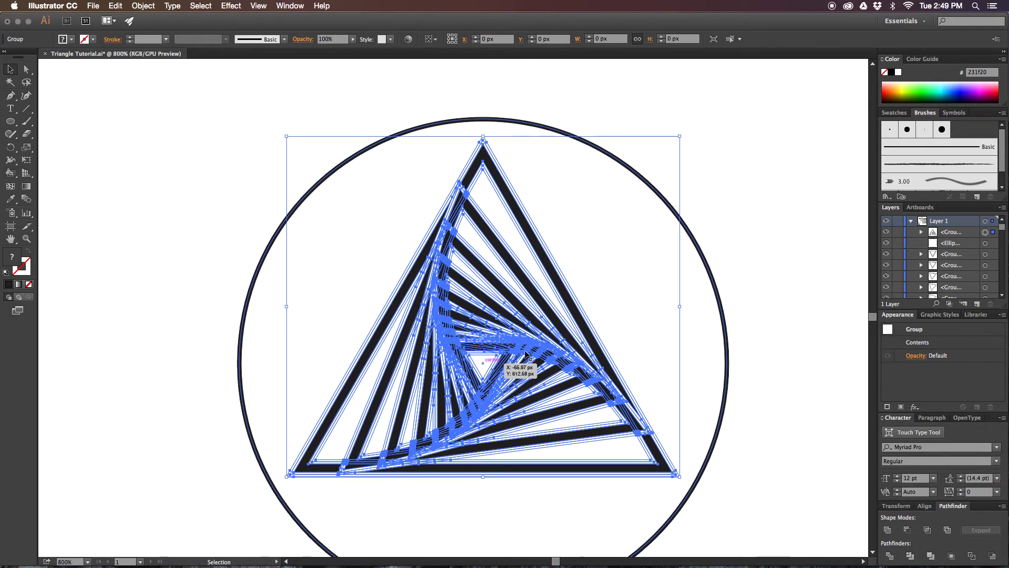
pyautogui.press('space')
pyautogui.moveTo(586, 217); pyautogui.dragTo(634, 182)
pyautogui.press('super+=')
pyautogui.press('space')
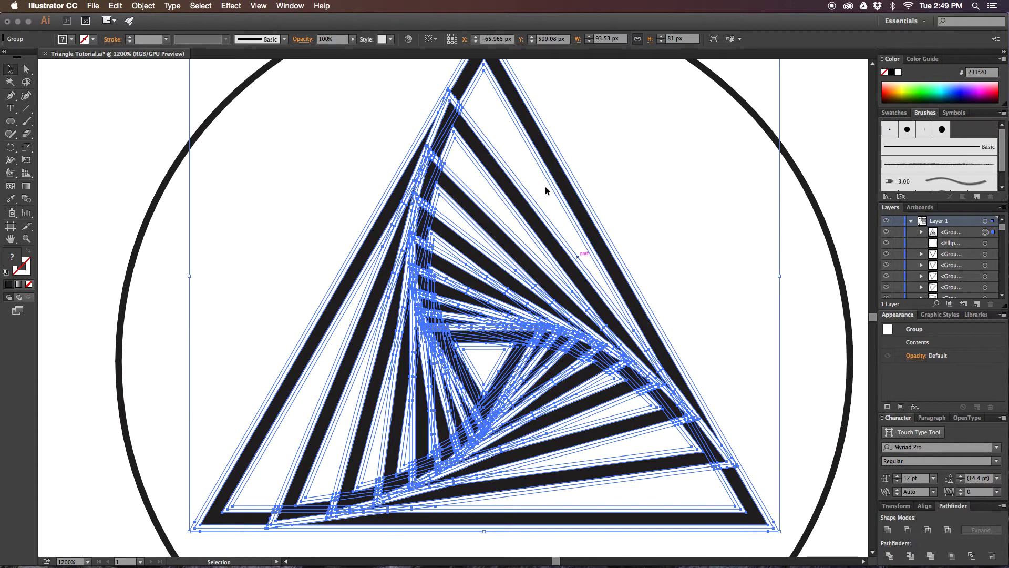
pyautogui.hscroll(-2, 613, 128)
pyautogui.scroll(1, 613, 128)
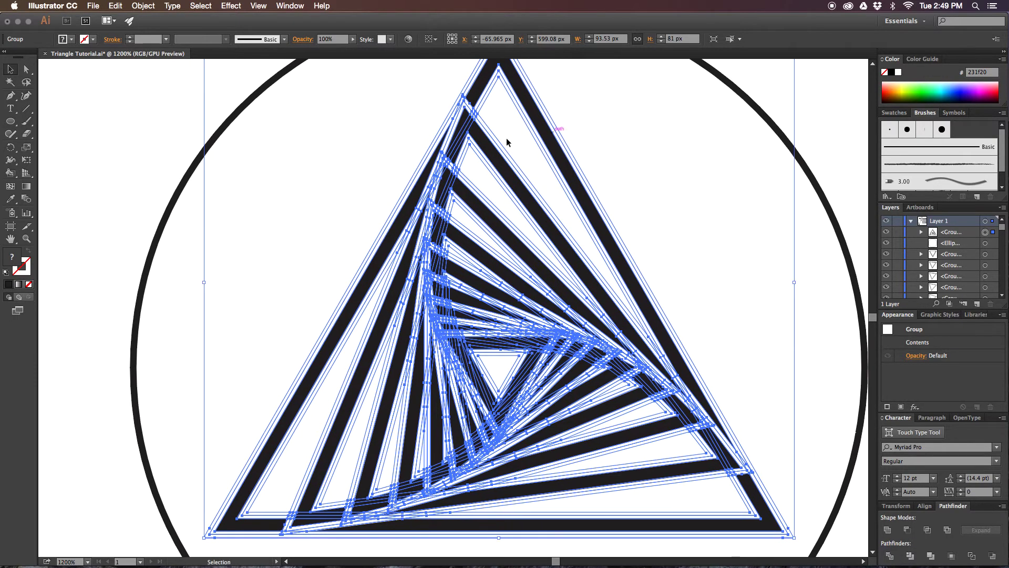
pyautogui.doubleClick(541, 125)
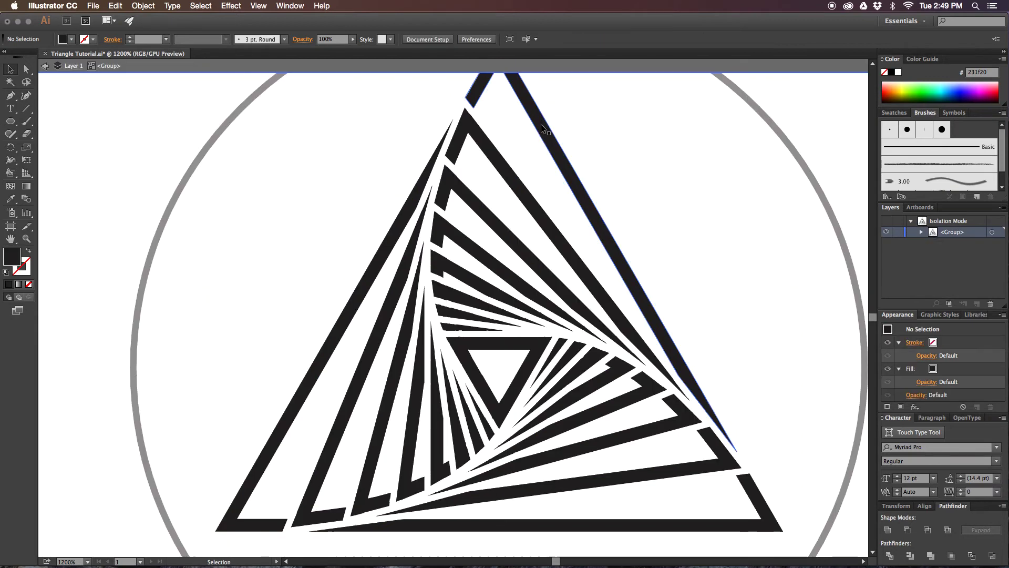
pyautogui.click(541, 125)
pyautogui.doubleClick(541, 125)
pyautogui.click(542, 126)
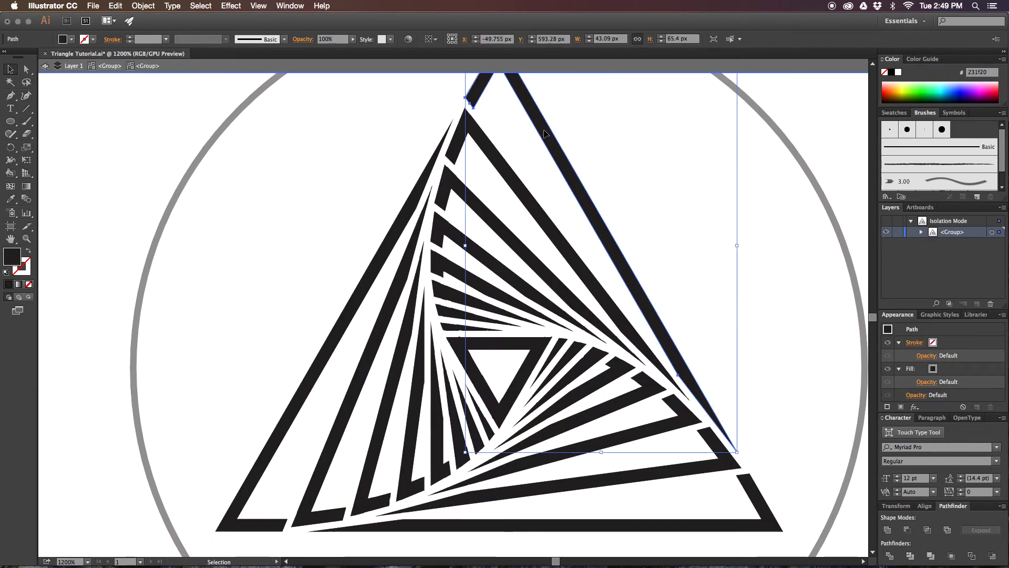
# Extend the selection to every path with the same black fill color.
pyautogui.click(200, 6)
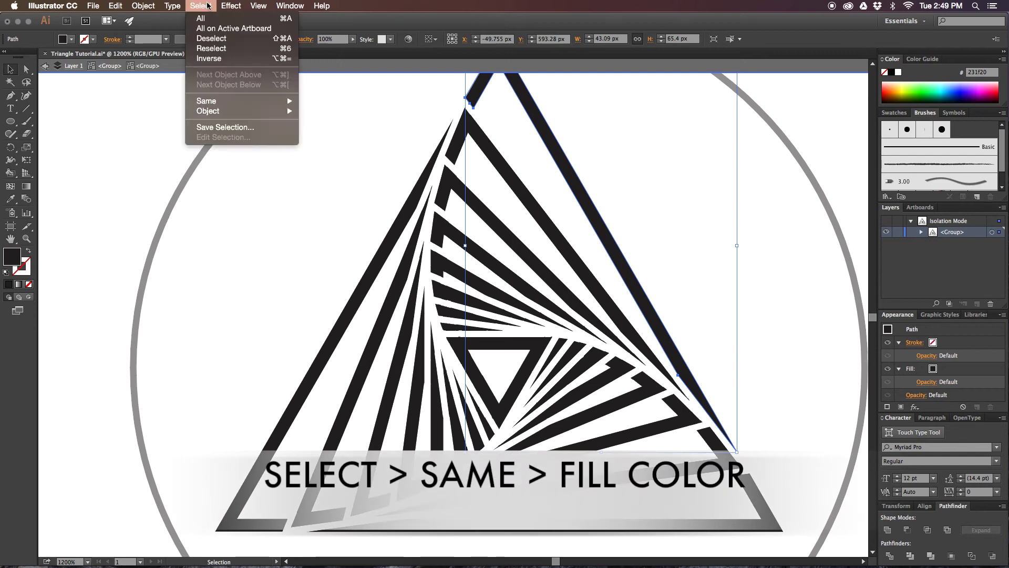
pyautogui.moveTo(218, 102)
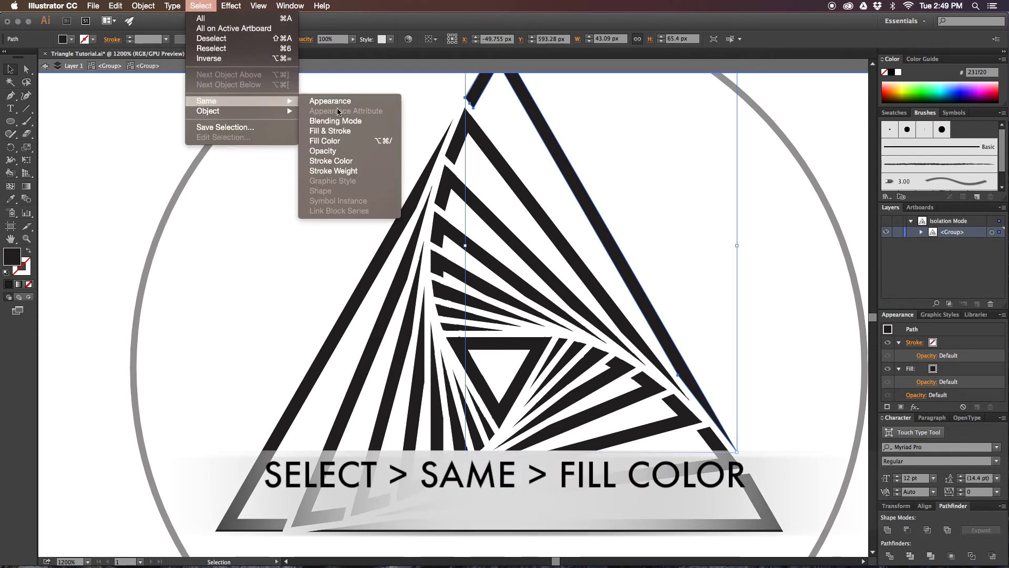
pyautogui.click(341, 140)
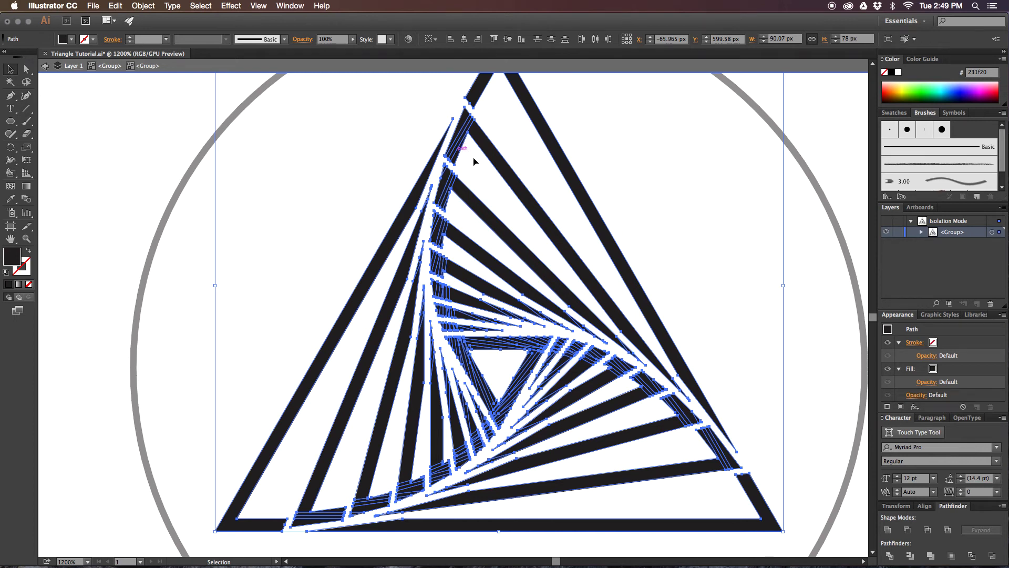
pyautogui.press('a')
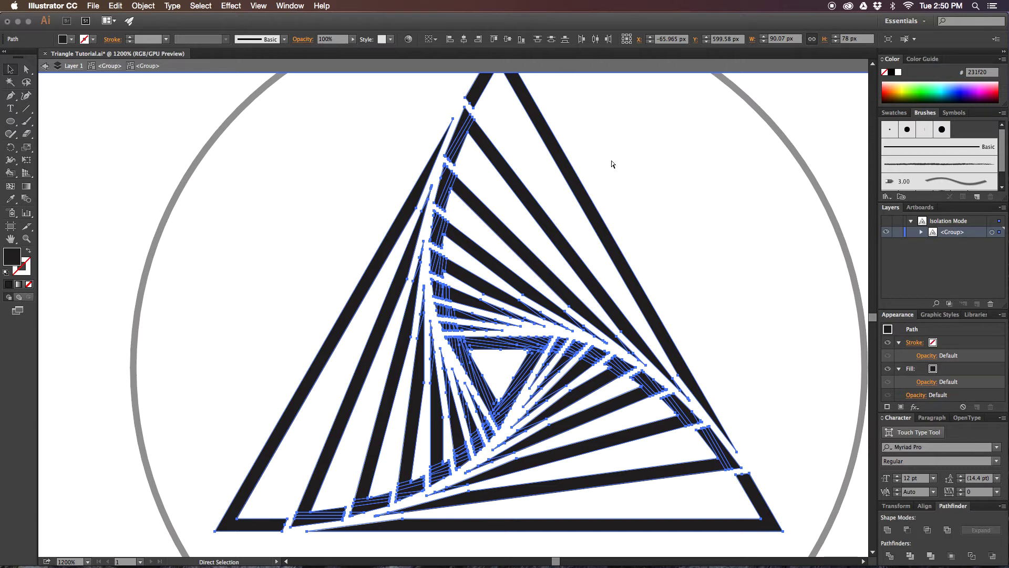
pyautogui.press('v')
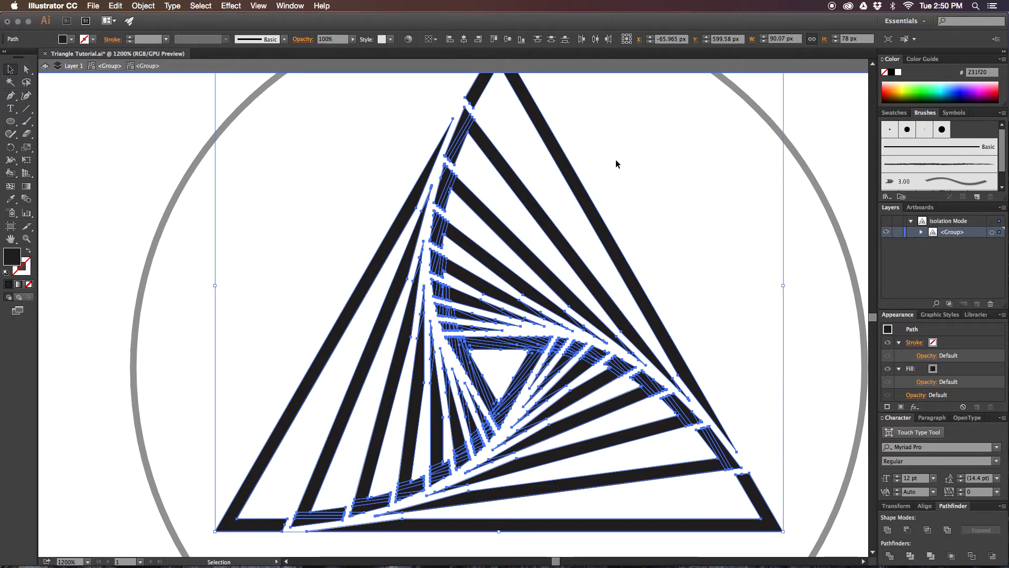
# Delete all the white shapes by inverting the selection, and leave isolation mode.
pyautogui.click(199, 5)
pyautogui.click(222, 65)
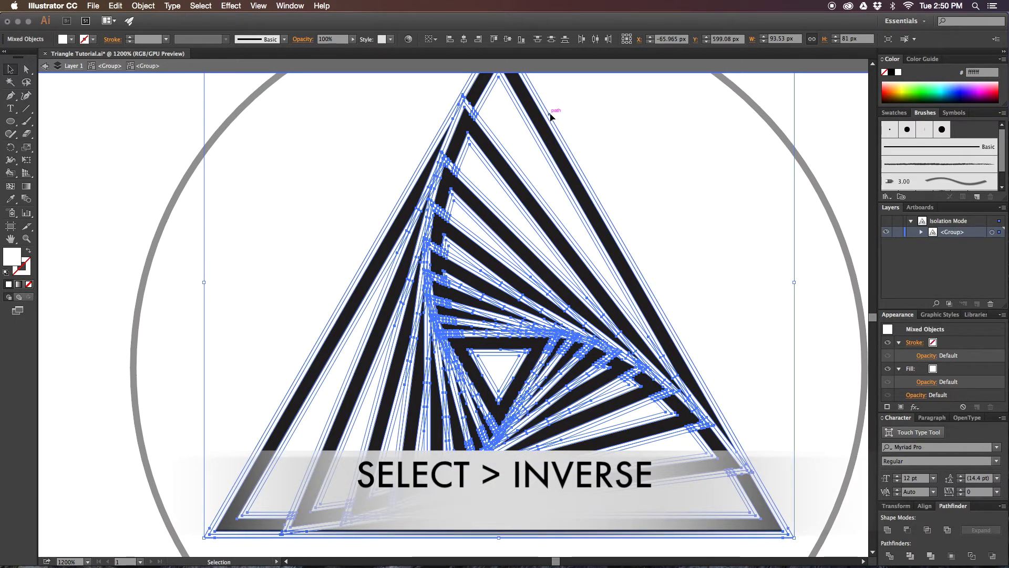
pyautogui.press('super+shift+a')
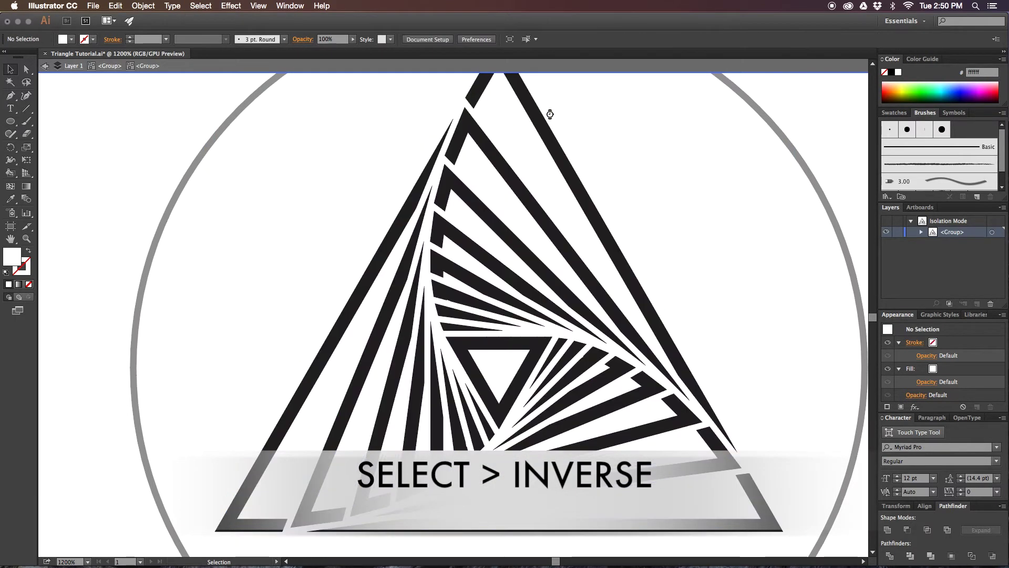
pyautogui.doubleClick(644, 178)
pyautogui.press('super+minus')
pyautogui.press('super+minus')
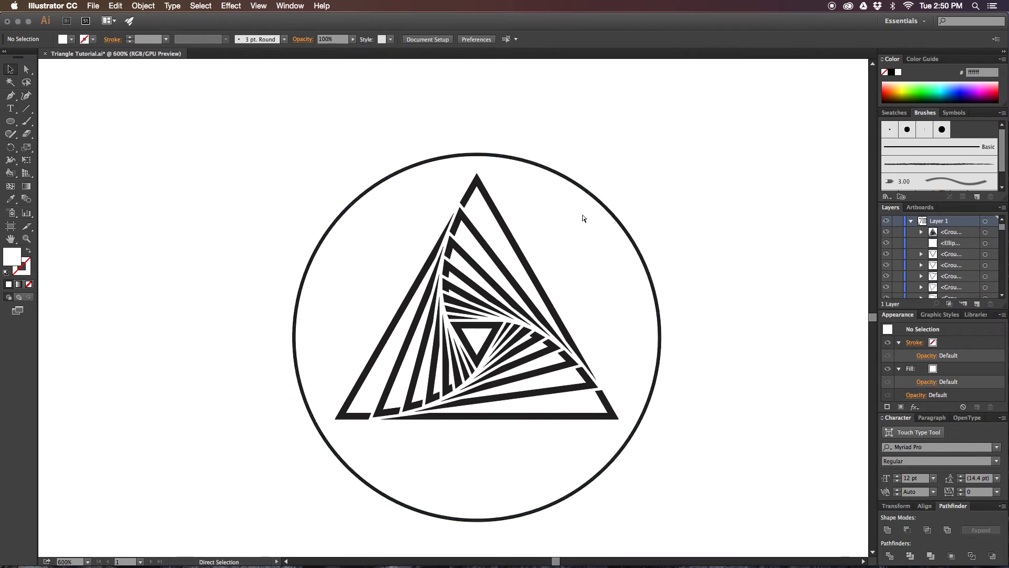
# Inspect the cleaned-up spiral and select its group to check the remaining black paths.
pyautogui.scroll(-1, 585, 231)
pyautogui.hscroll(-2, 584, 231)
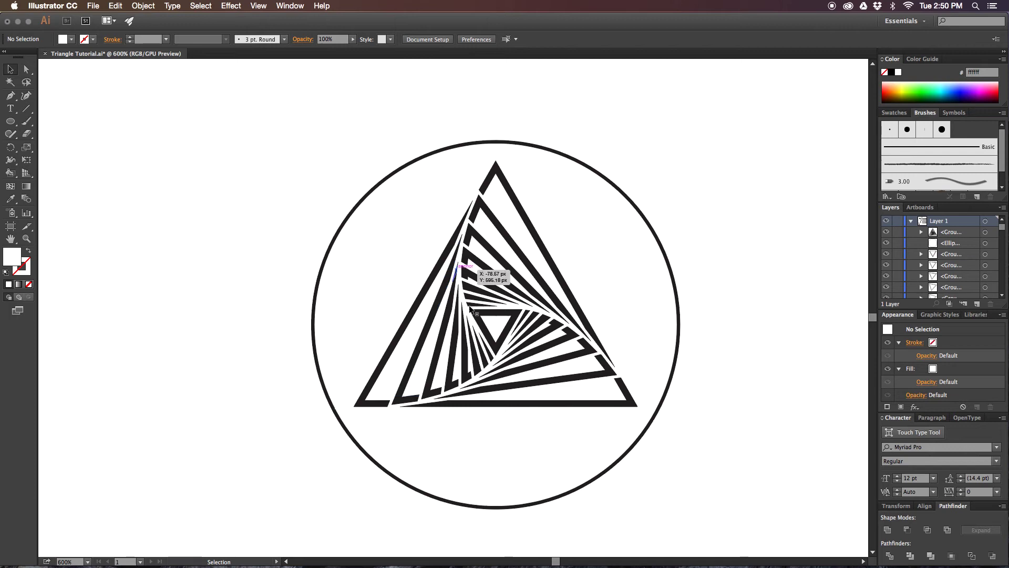
pyautogui.scroll(1, 573, 231)
pyautogui.hscroll(1, 573, 231)
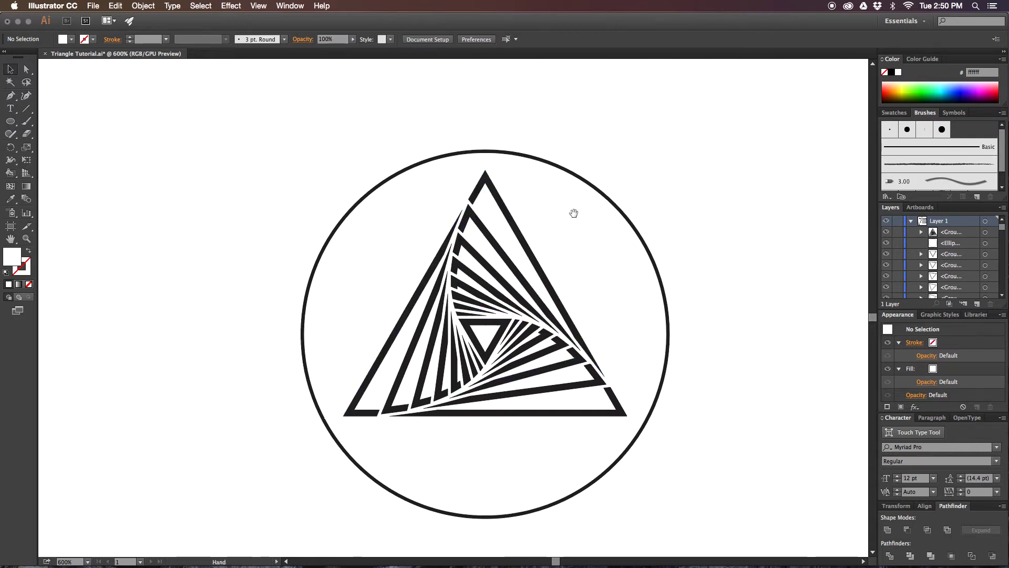
pyautogui.moveTo(574, 212); pyautogui.dragTo(507, 320)
pyautogui.moveTo(596, 208); pyautogui.dragTo(624, 134)
pyautogui.moveTo(602, 228); pyautogui.dragTo(583, 220)
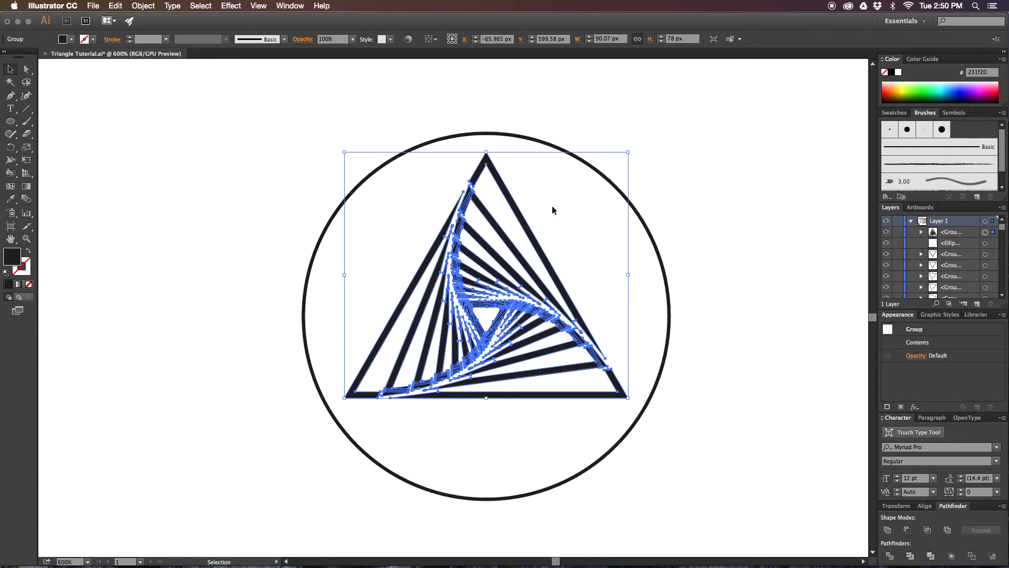
pyautogui.press('super+equal')
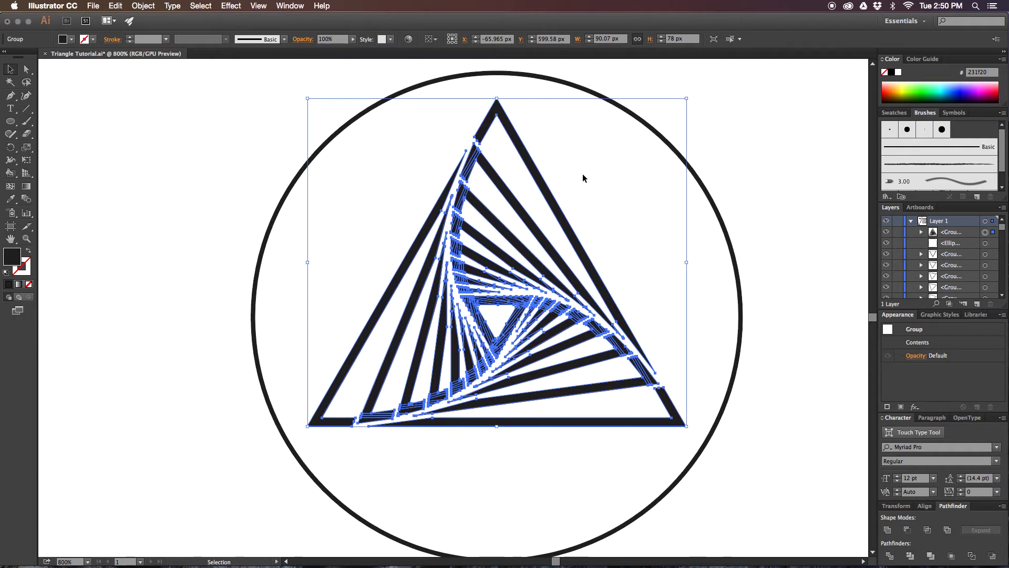
# Draw a square about 76.5 px wide in the empty area beside the circled spiral and fill it with blue 0005da.
pyautogui.moveTo(582, 174); pyautogui.dragTo(737, 181)
pyautogui.moveTo(512, 195); pyautogui.dragTo(607, 200)
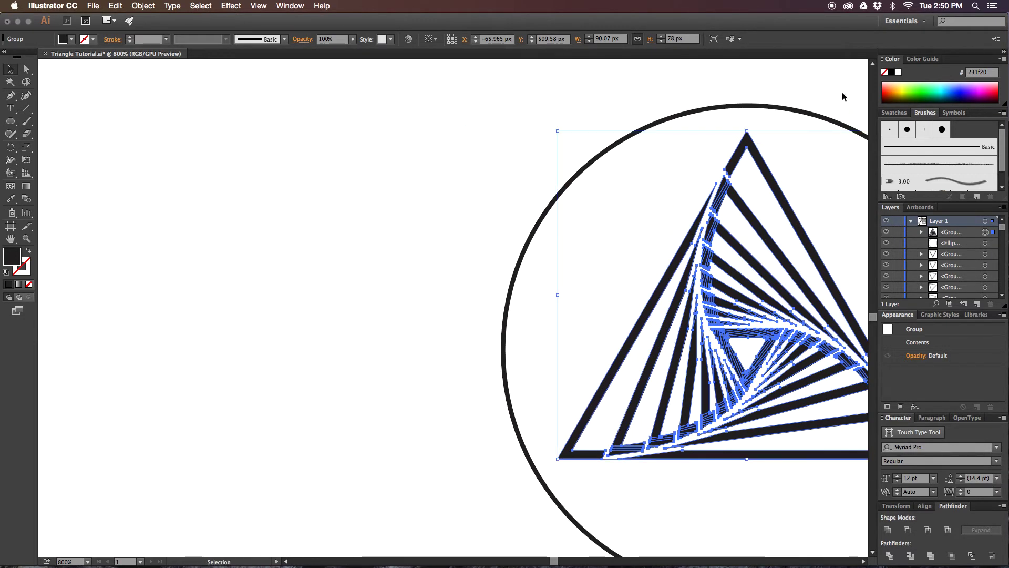
pyautogui.click(293, 252)
pyautogui.press('m')
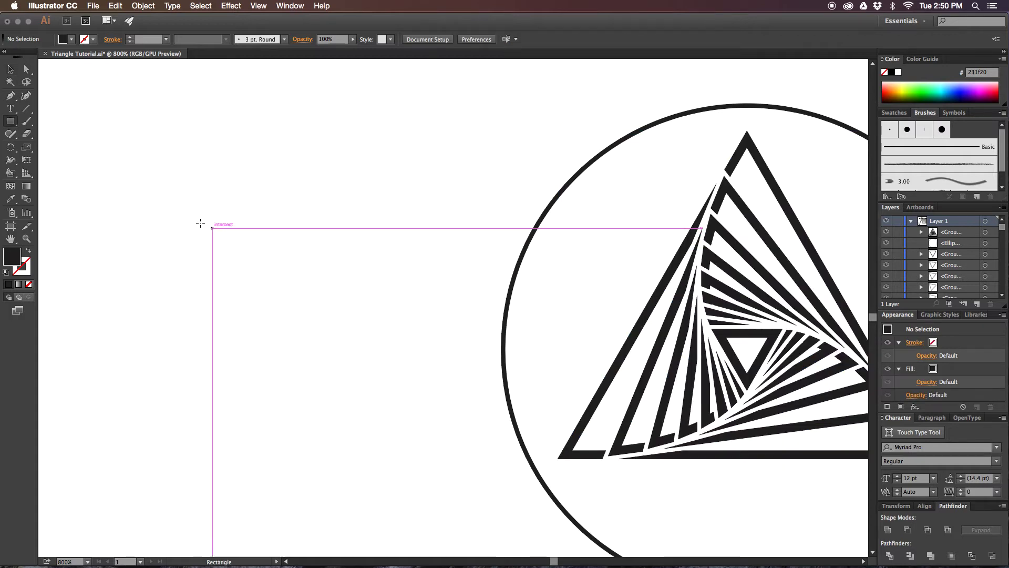
pyautogui.moveTo(148, 181); pyautogui.dragTo(470, 502)
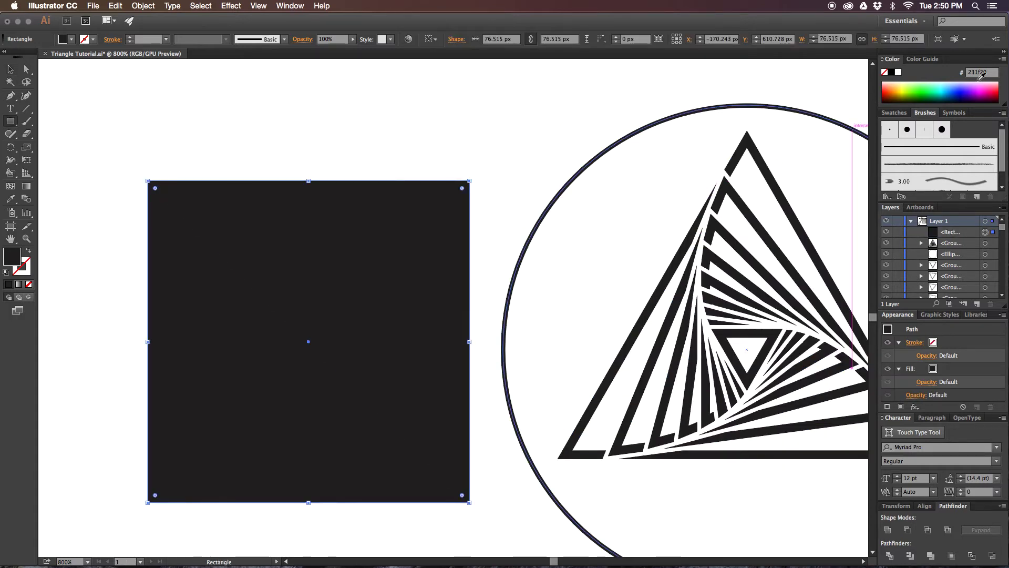
pyautogui.click(963, 88)
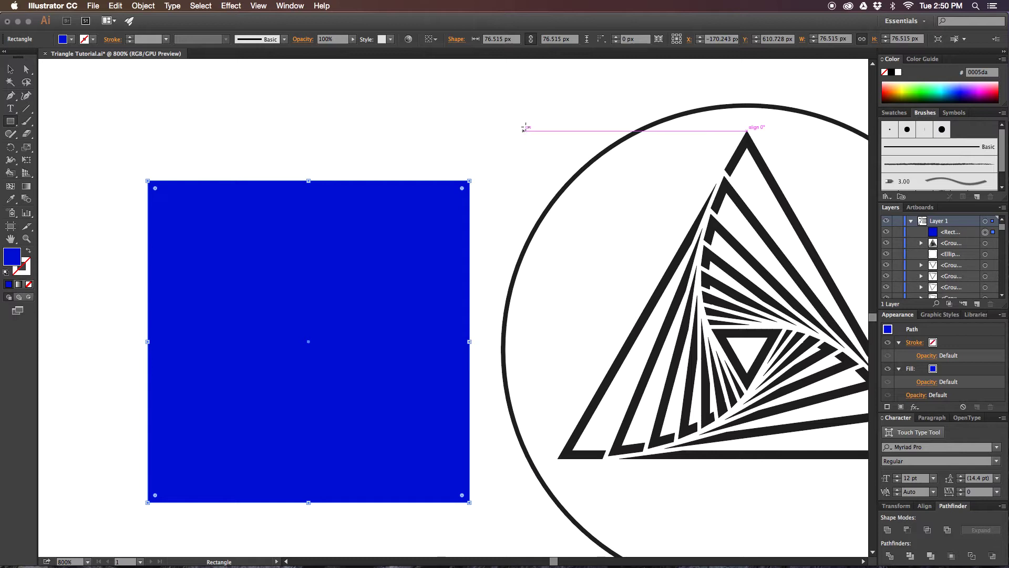
# Recolor the cleaned-up spiral triangle group with the orange fill ffb224.
pyautogui.press('v')
pyautogui.click(755, 259)
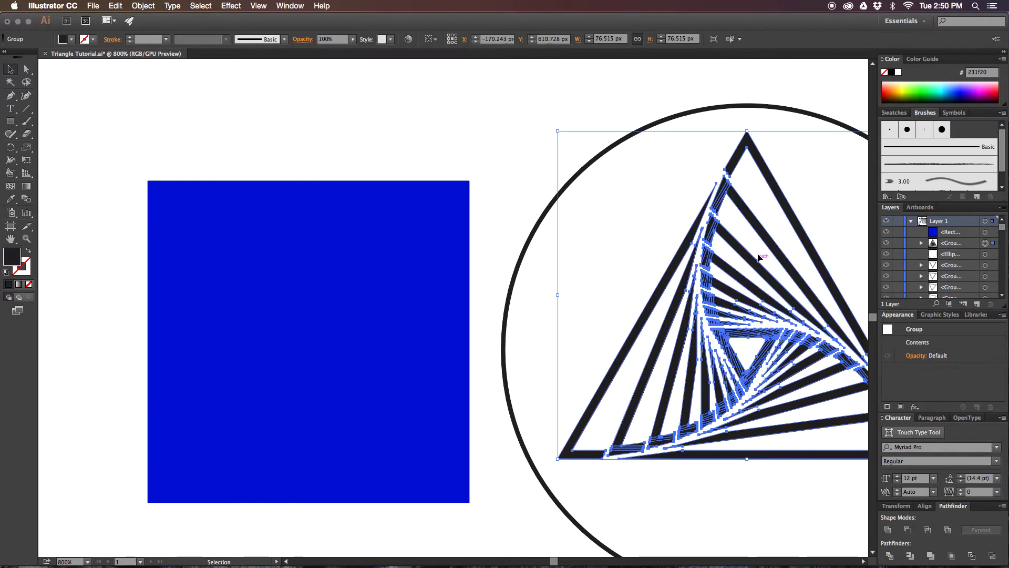
pyautogui.click(898, 93)
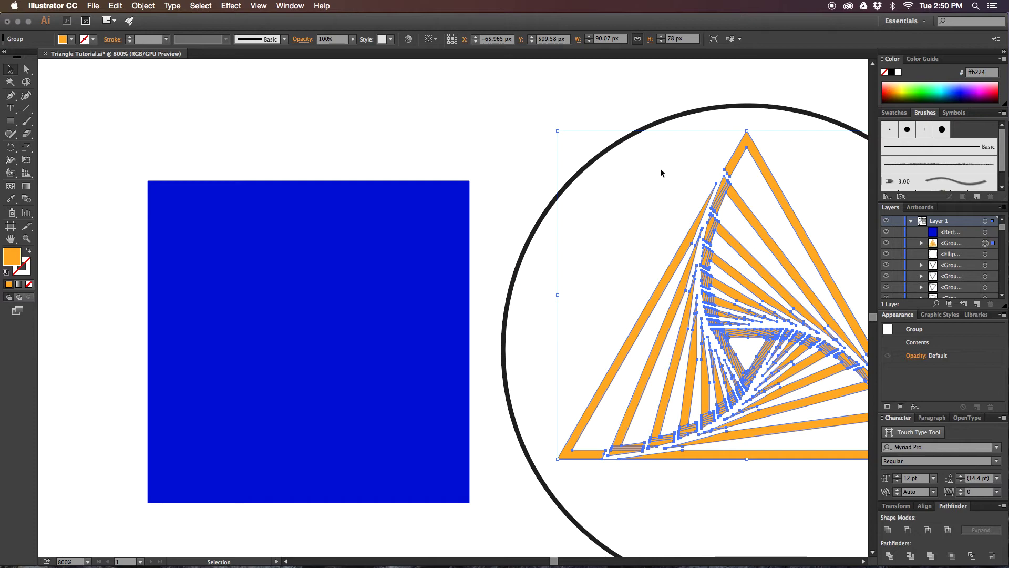
# Bring the orange spiral to the front, place it roughly centered over the blue square, and deselect it.
pyautogui.press('super+shift+bracketright')
pyautogui.moveTo(729, 201); pyautogui.dragTo(287, 173)
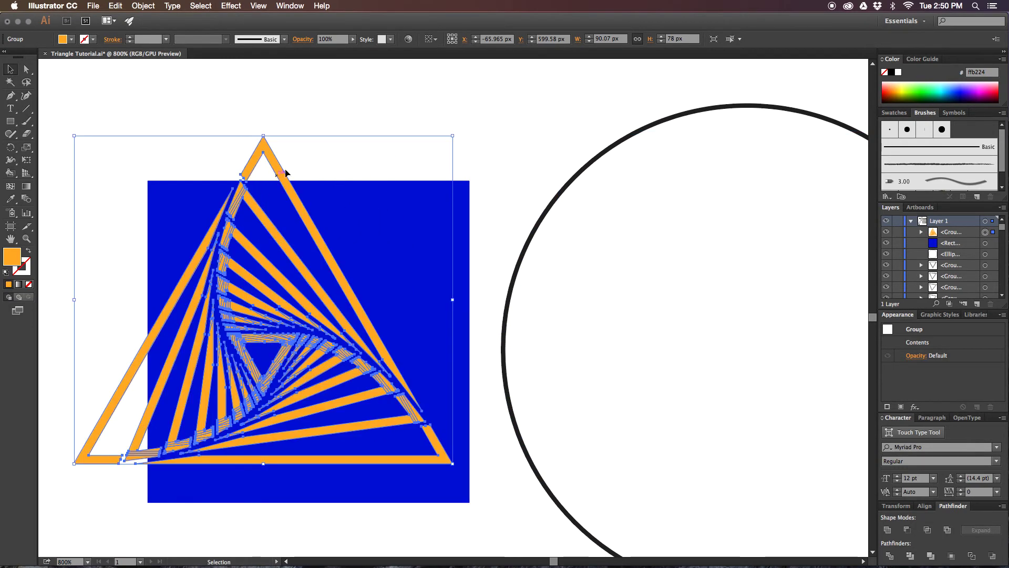
pyautogui.click(372, 140)
pyautogui.moveTo(357, 162); pyautogui.dragTo(448, 127)
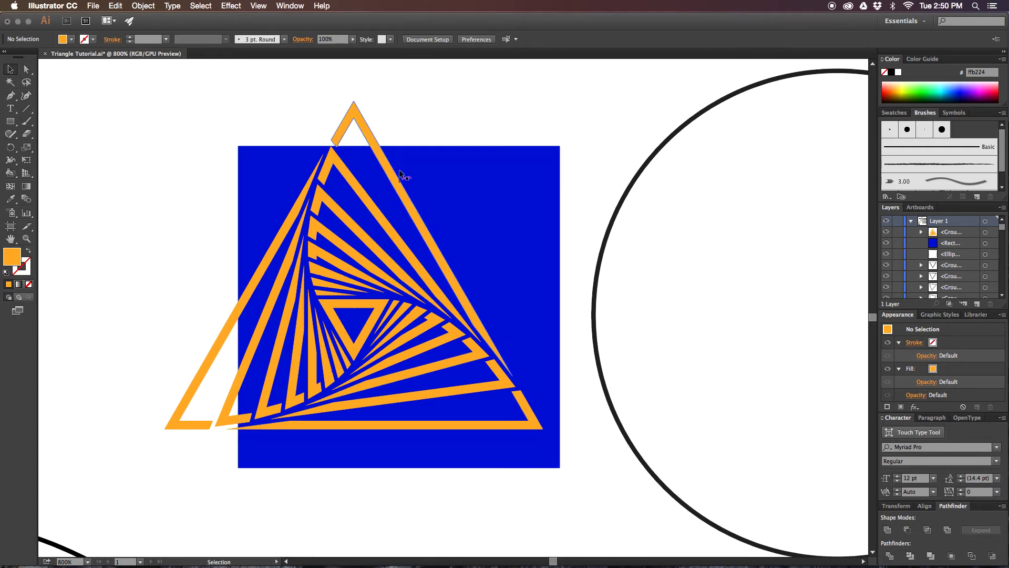
pyautogui.moveTo(372, 203); pyautogui.dragTo(425, 211)
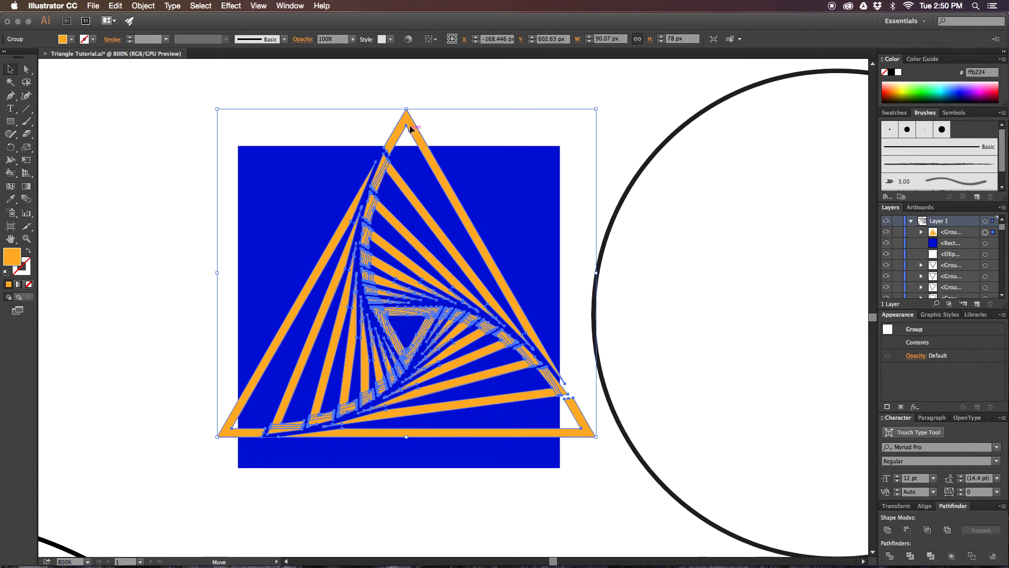
pyautogui.moveTo(410, 128); pyautogui.dragTo(386, 128)
pyautogui.click(437, 124)
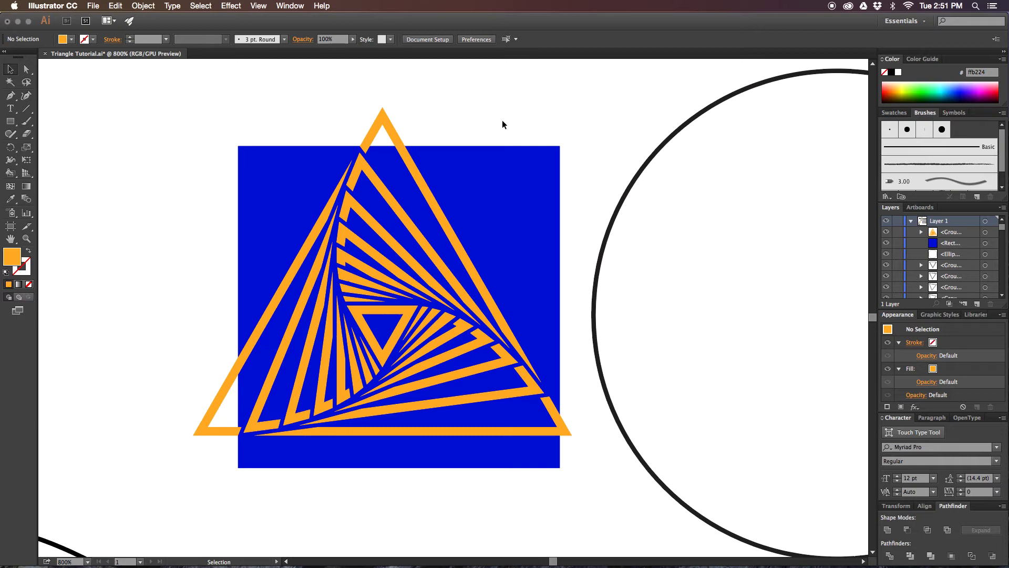
# Select the large circle together with the vertical line inside it.
pyautogui.press('super+minus')
pyautogui.press('super+minus')
pyautogui.press('super+minus')
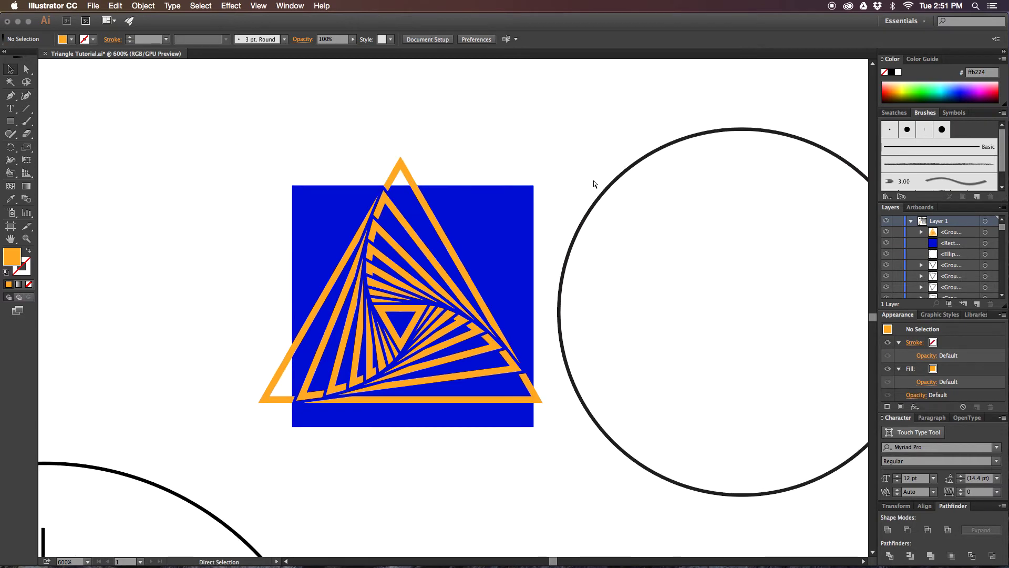
pyautogui.moveTo(680, 213); pyautogui.dragTo(442, 366)
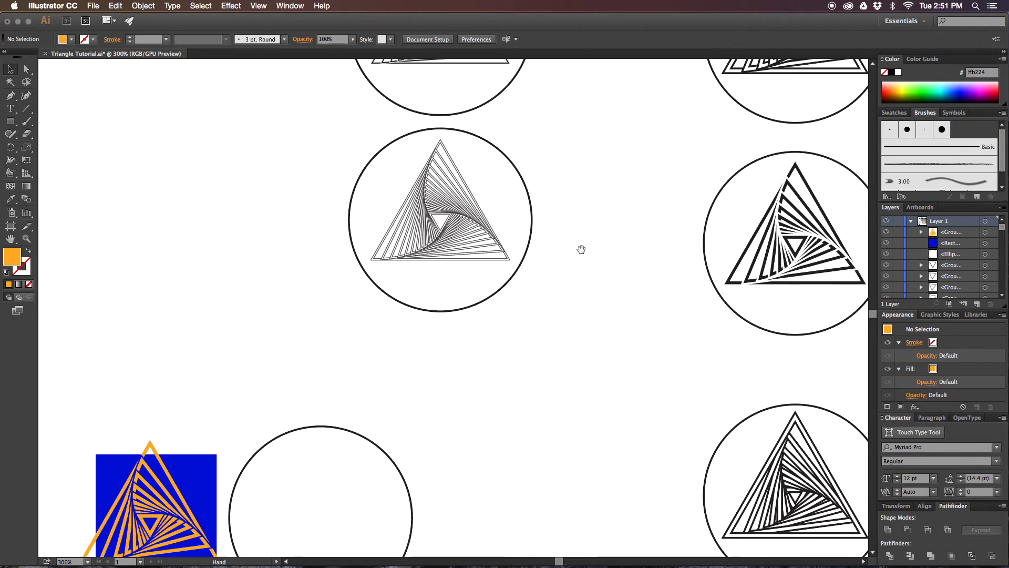
pyautogui.moveTo(581, 247); pyautogui.dragTo(586, 300)
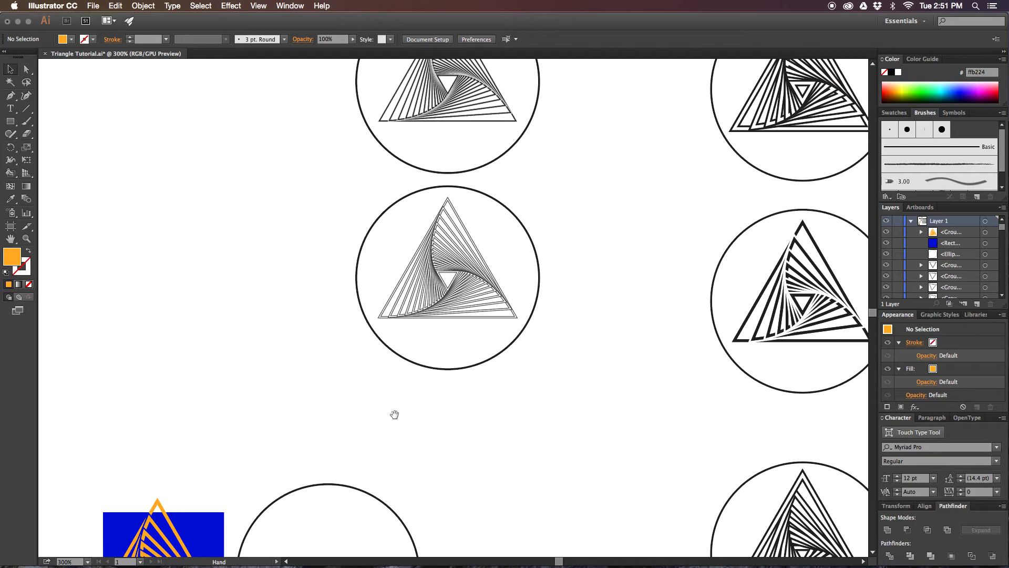
pyautogui.moveTo(420, 410); pyautogui.dragTo(732, 156)
pyautogui.moveTo(473, 347); pyautogui.dragTo(572, 239)
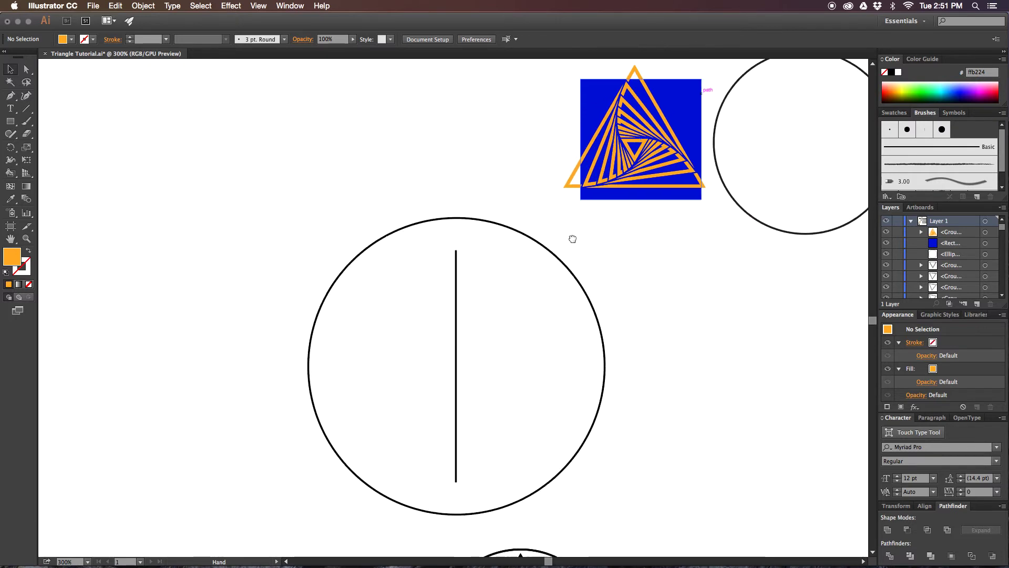
pyautogui.press('super+equal')
pyautogui.press('super+equal')
pyautogui.moveTo(573, 297); pyautogui.dragTo(547, 253)
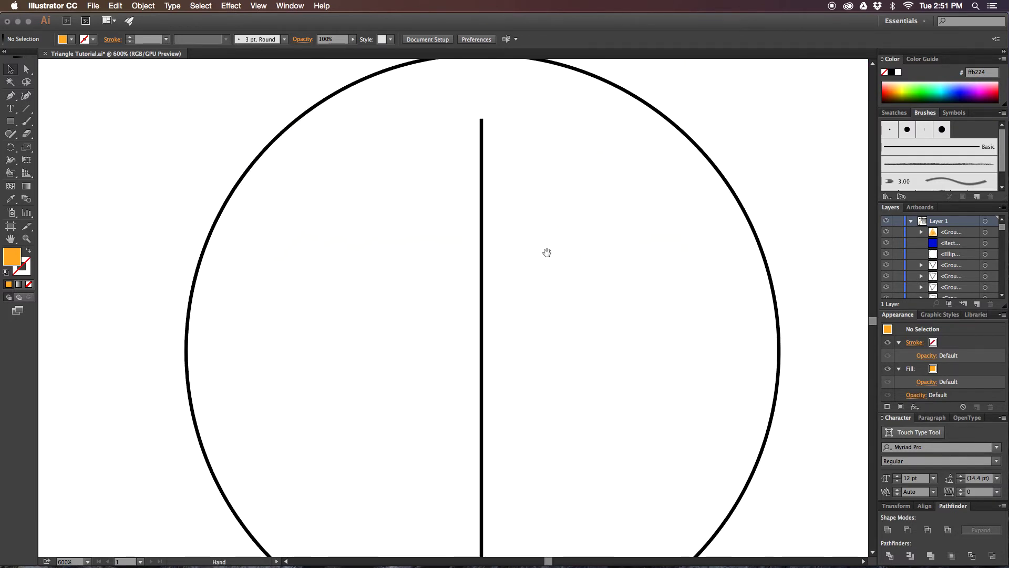
pyautogui.moveTo(696, 104); pyautogui.dragTo(436, 303)
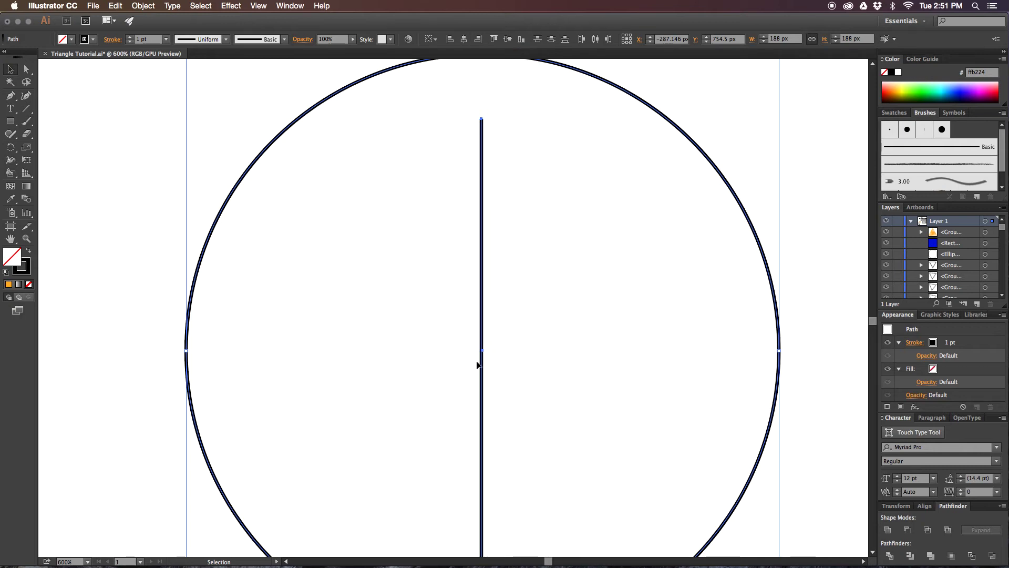
# Align the circle and vertical line on their horizontal centers, repeating the alignment until both centers coincide.
pyautogui.press('space')
pyautogui.moveTo(564, 306); pyautogui.dragTo(547, 301)
pyautogui.press('super+equal')
pyautogui.press('super+equal')
pyautogui.press('super+equal')
pyautogui.press('super+equal')
pyautogui.press('super+equal')
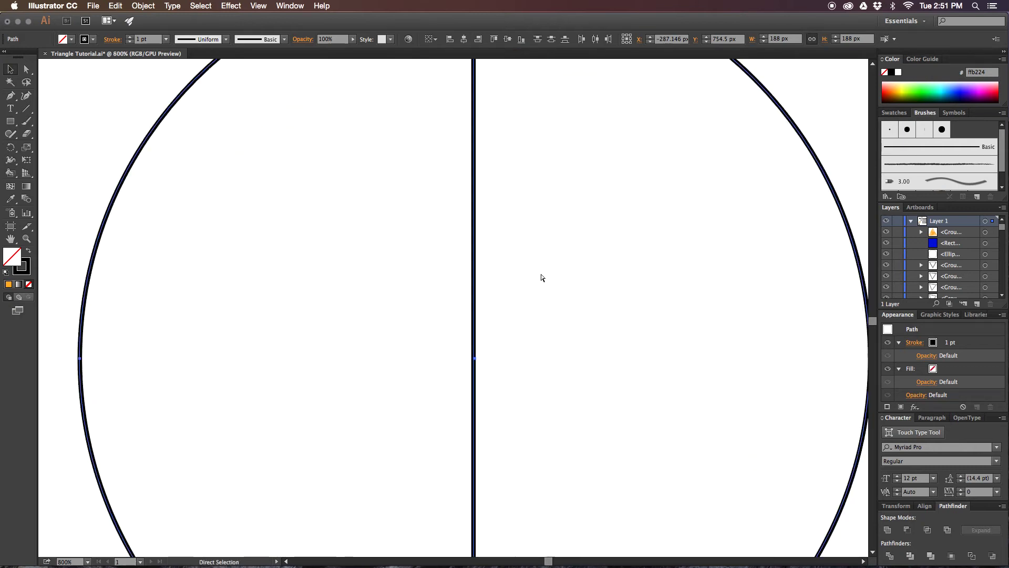
pyautogui.press('super+equal')
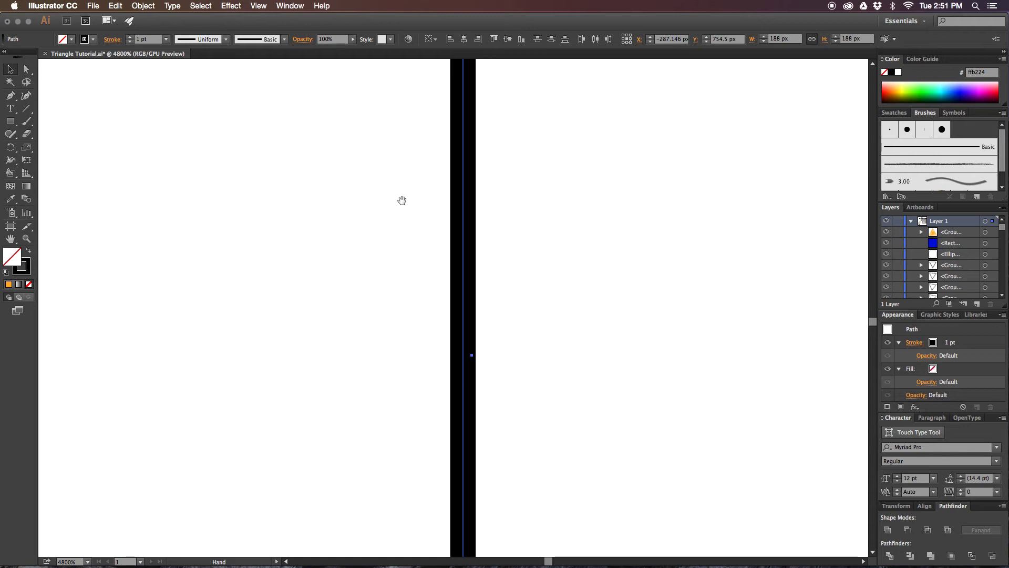
pyautogui.press('super+equal')
pyautogui.press('super+equal')
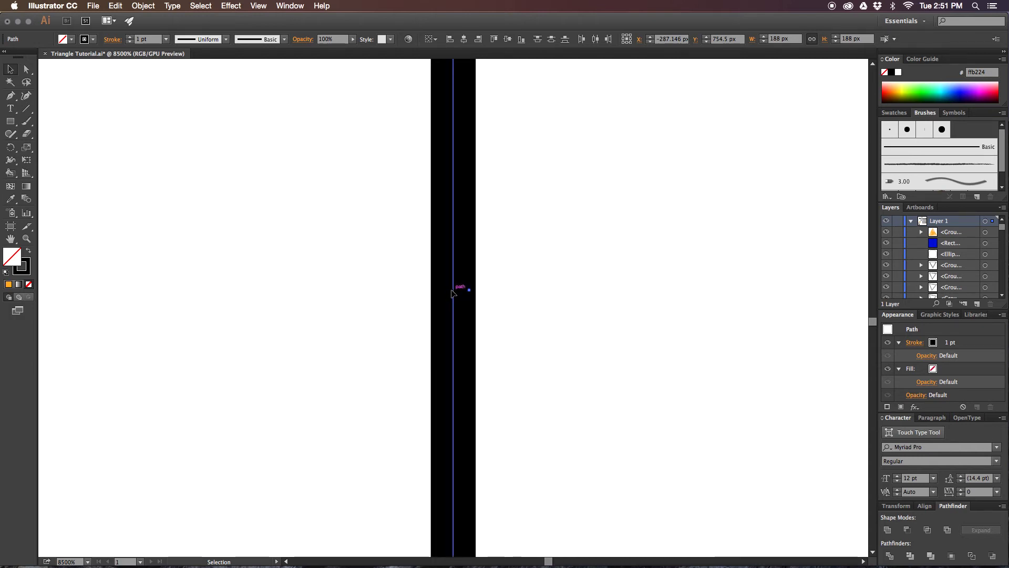
pyautogui.click(465, 40)
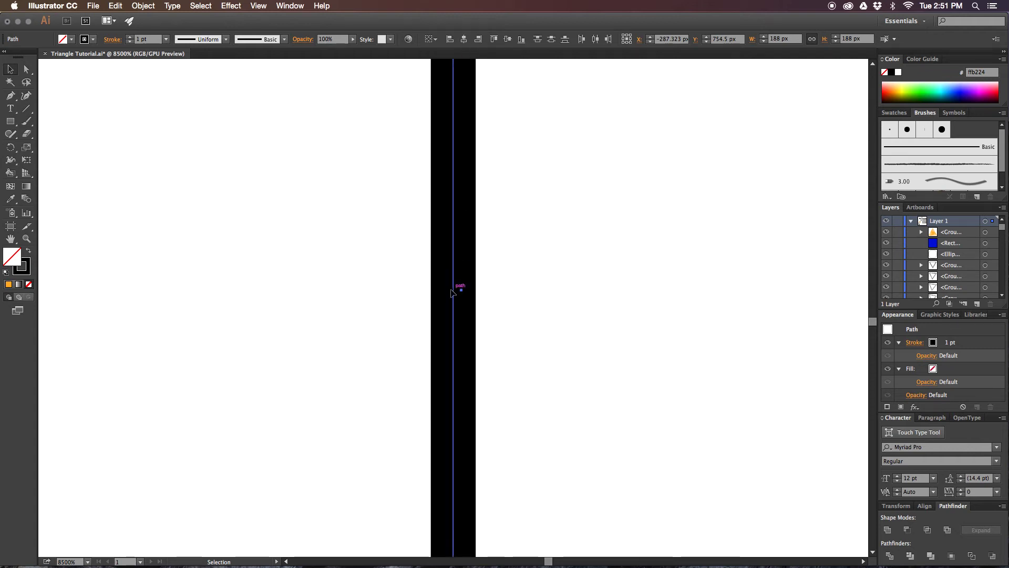
pyautogui.click(465, 39)
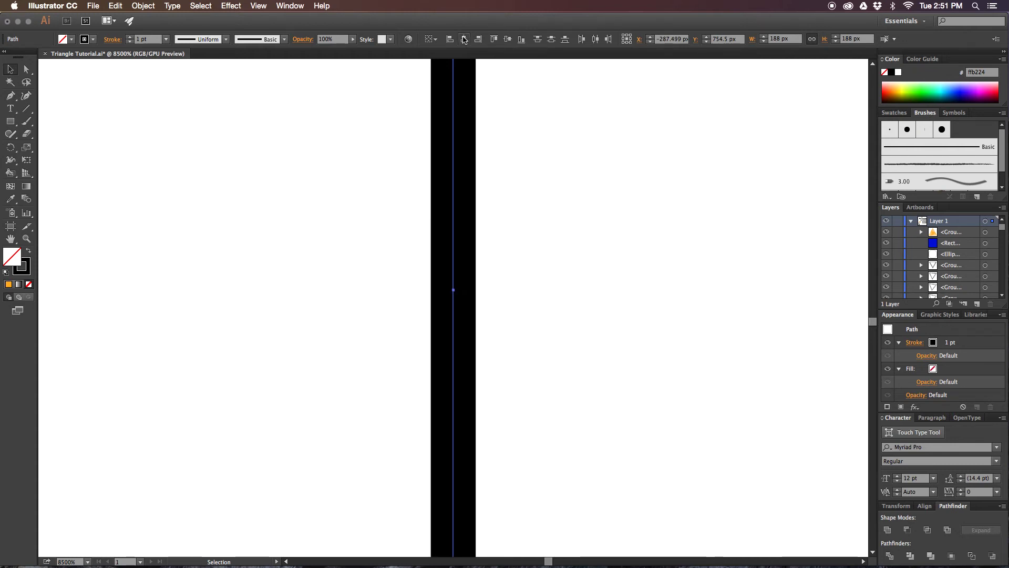
pyautogui.click(464, 40)
# Examine at extreme magnification whether the circle's center point lies exactly on the vertical line.
pyautogui.press('super+equal')
pyautogui.press('super+equal')
pyautogui.press('super+equal')
pyautogui.press('super+equal')
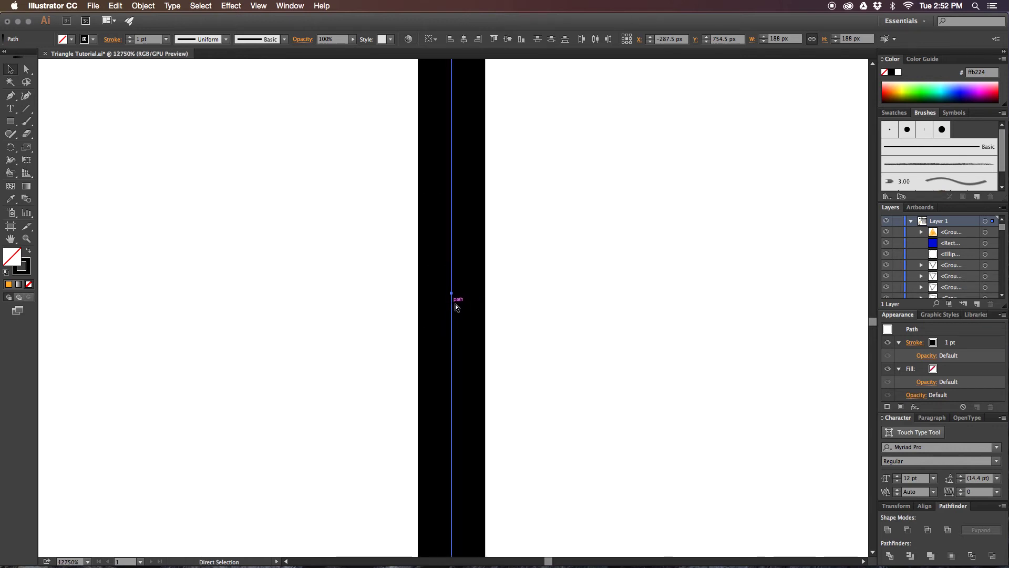
pyautogui.scroll(1, 476, 315)
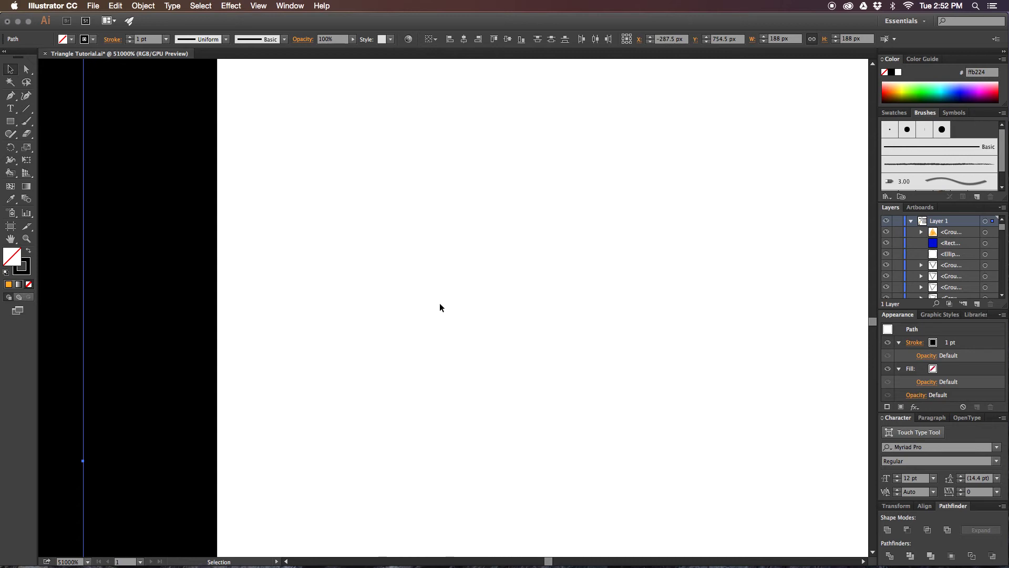
pyautogui.moveTo(362, 266)
pyautogui.mouseDown()
pyautogui.moveTo(586, 174)
pyautogui.moveTo(647, 164)
pyautogui.mouseUp()
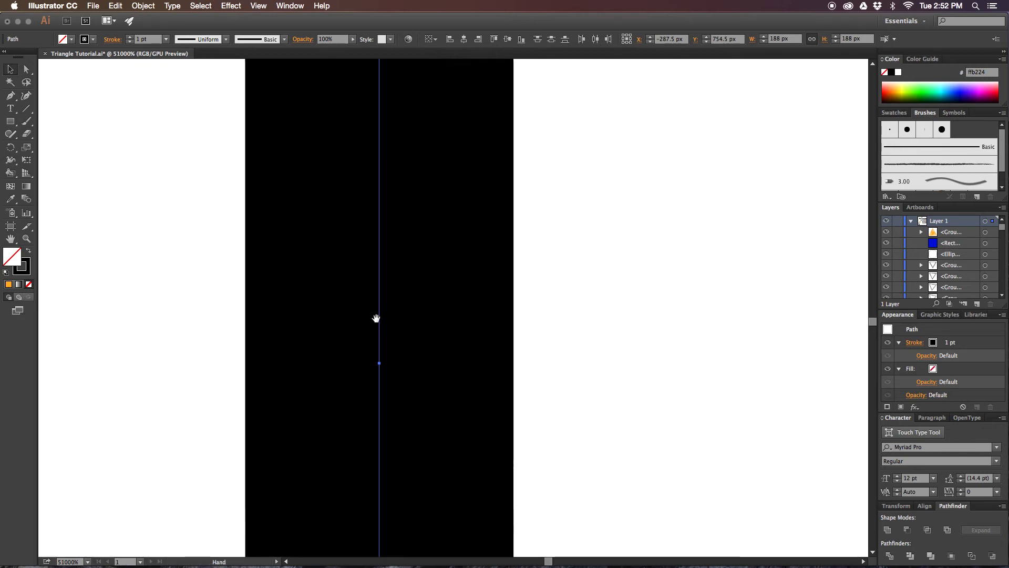
pyautogui.scroll(-6, 485, 222)
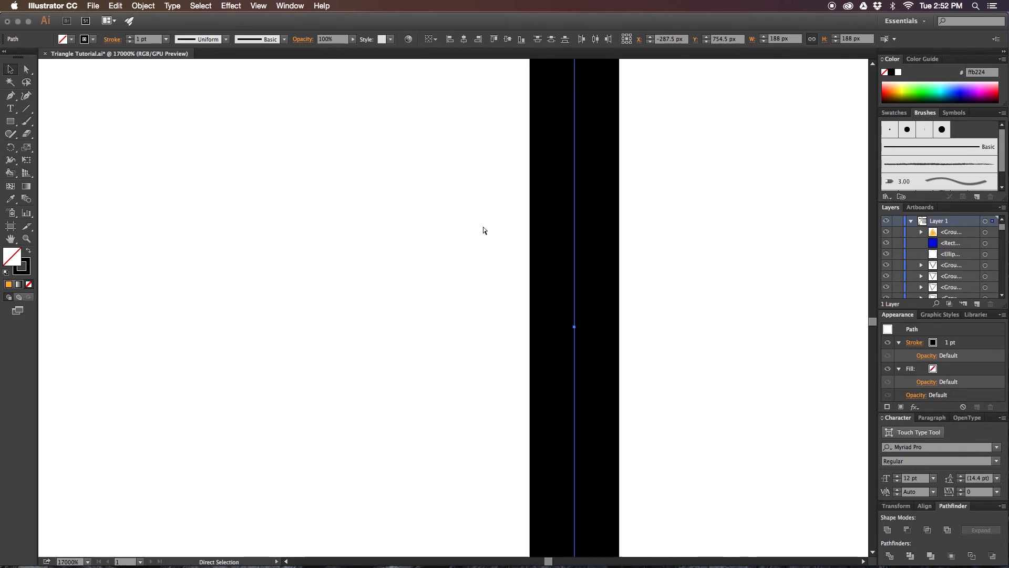
pyautogui.scroll(-6, 482, 232)
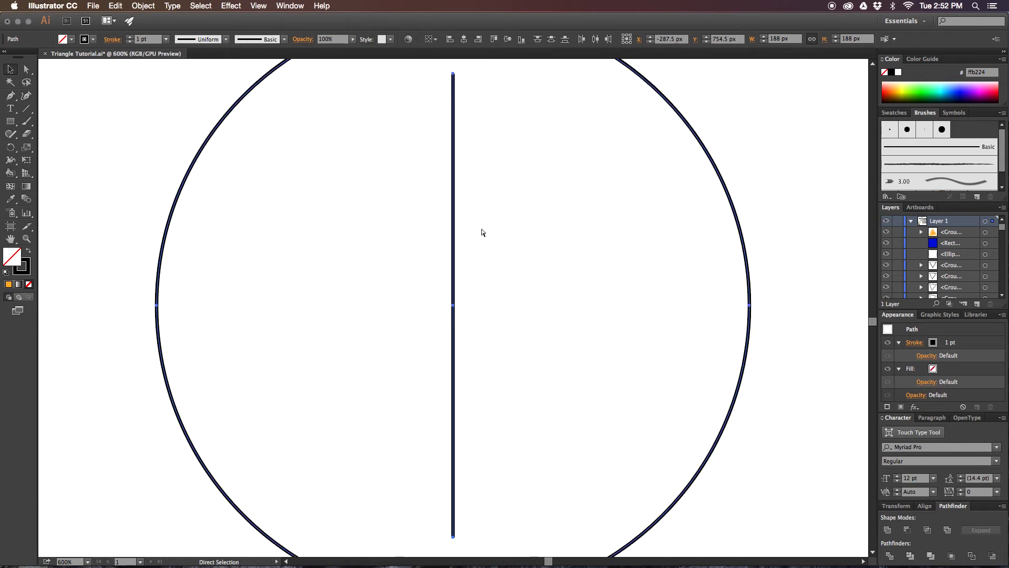
# Draw a vertical line 99 px long with the Pen tool in the empty space beside the circled triangle construction.
pyautogui.moveTo(573, 227)
pyautogui.mouseDown()
pyautogui.moveTo(473, 304)
pyautogui.moveTo(482, 145)
pyautogui.mouseUp()
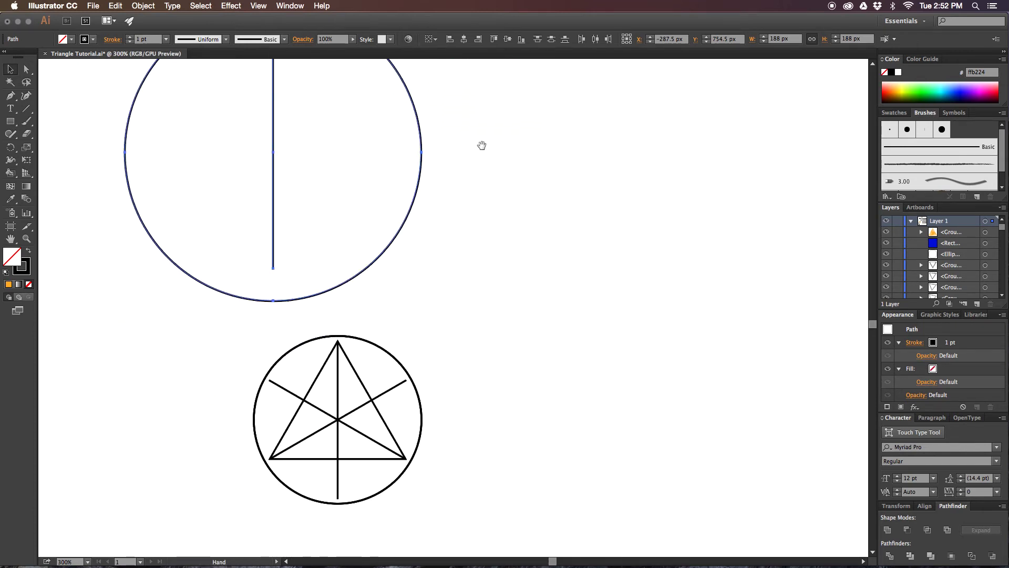
pyautogui.moveTo(500, 271); pyautogui.dragTo(471, 189)
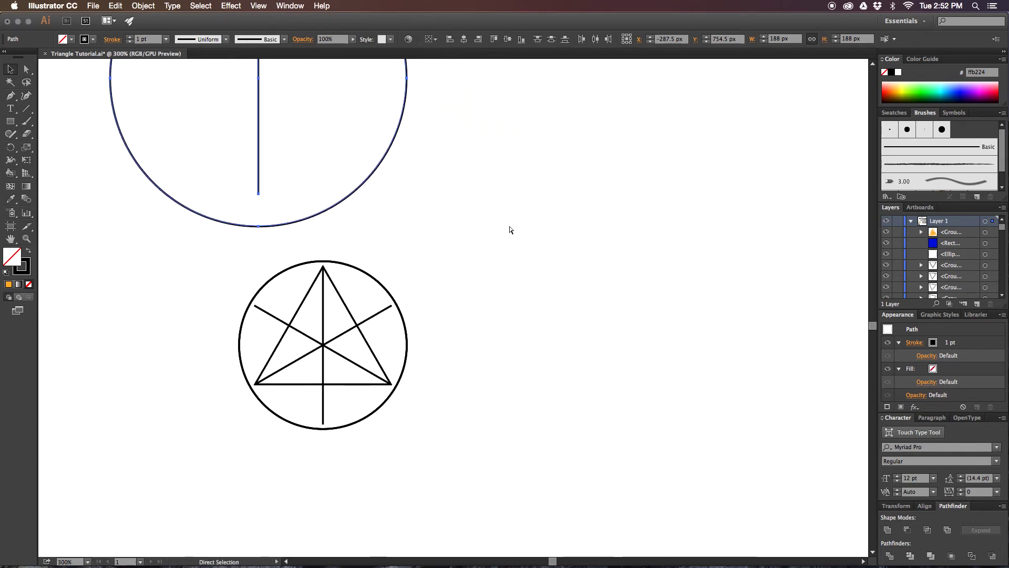
pyautogui.press('super+equal')
pyautogui.moveTo(447, 244); pyautogui.dragTo(657, 216)
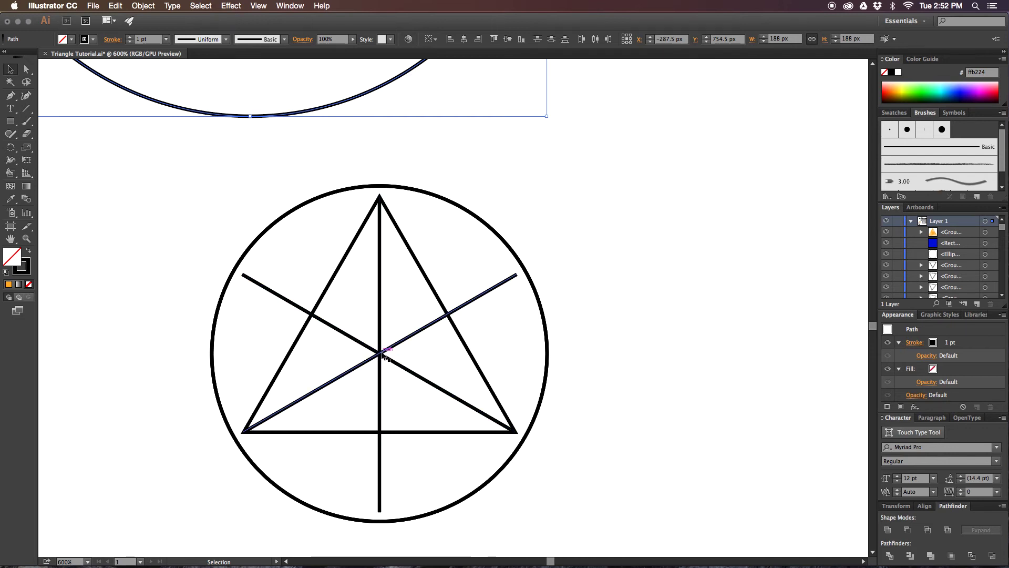
pyautogui.moveTo(646, 262)
pyautogui.mouseDown()
pyautogui.moveTo(559, 248)
pyautogui.moveTo(435, 205)
pyautogui.moveTo(637, 258)
pyautogui.mouseUp()
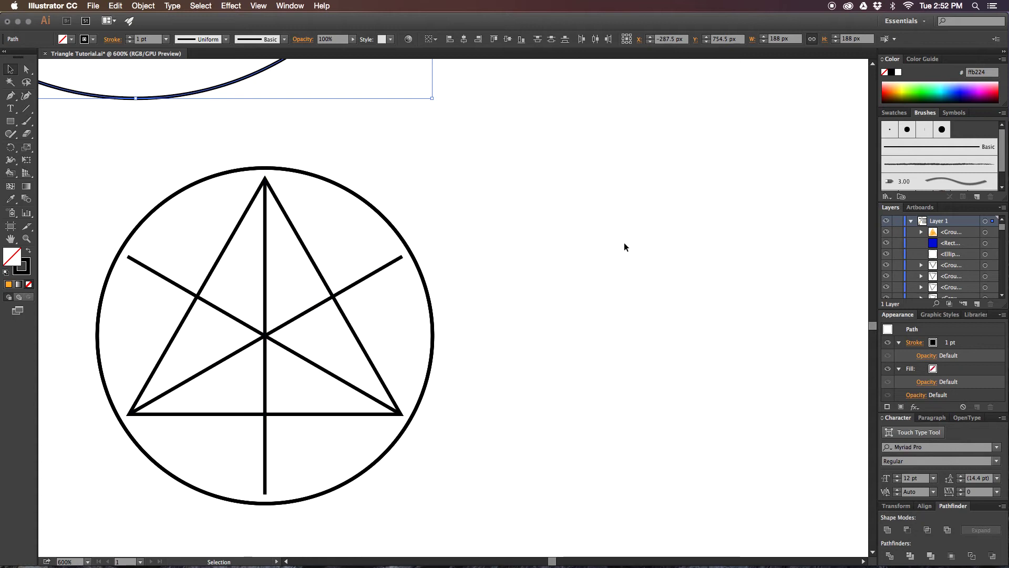
pyautogui.press('p')
pyautogui.hscroll(5, 536, 259)
pyautogui.click(560, 204)
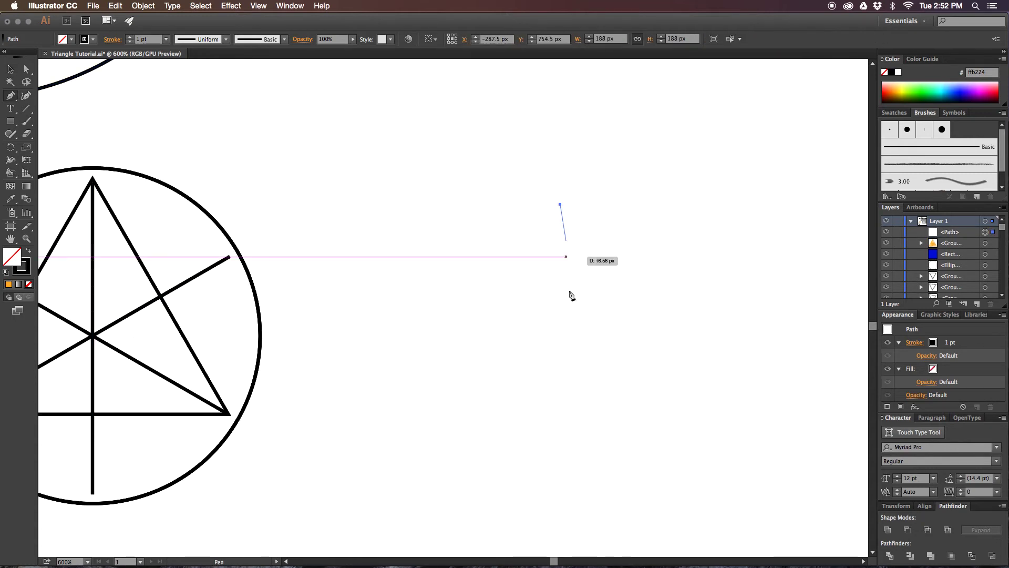
pyautogui.click(560, 517)
pyautogui.keyDown('super'); pyautogui.click(627, 439); pyautogui.keyUp('super')
pyautogui.moveTo(629, 331); pyautogui.dragTo(593, 332)
# Paste a copy of the vertical line in front and rotate it about its center into a rising diagonal about 85.7 px wide and 49.5 px high.
pyautogui.press('v')
pyautogui.moveTo(567, 269); pyautogui.dragTo(477, 355)
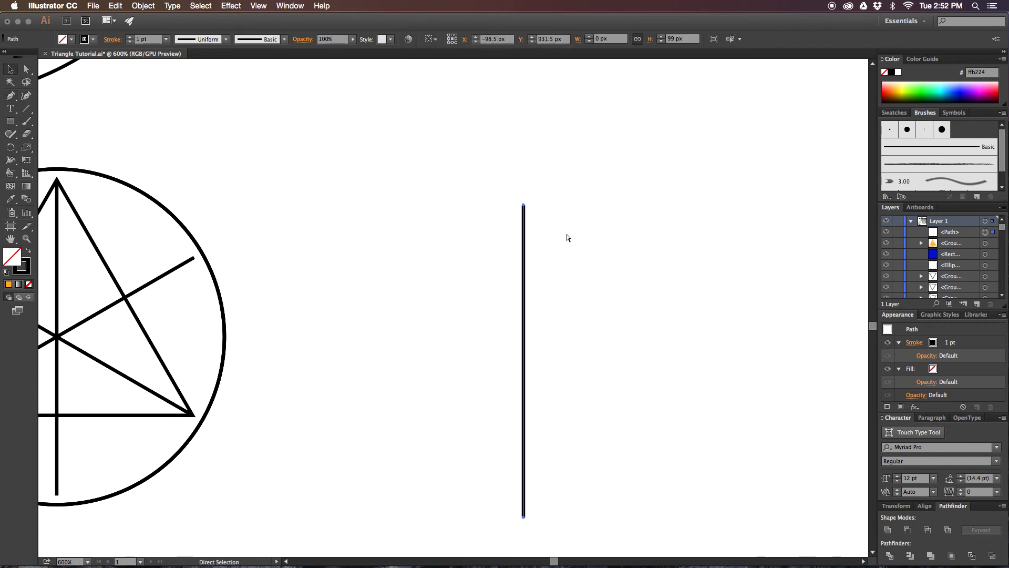
pyautogui.press('super+c')
pyautogui.press('super+f')
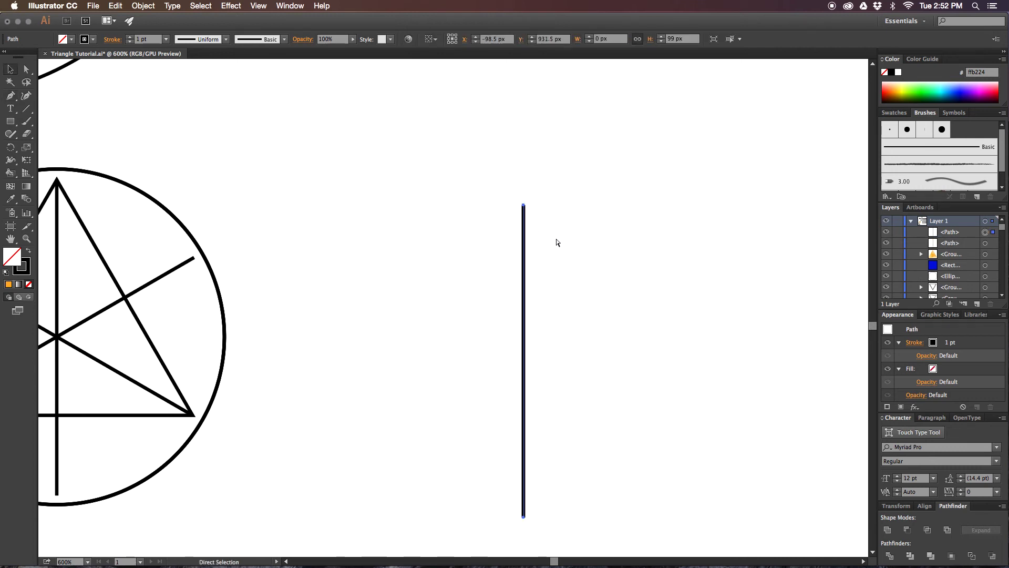
pyautogui.press('alt+super+r')
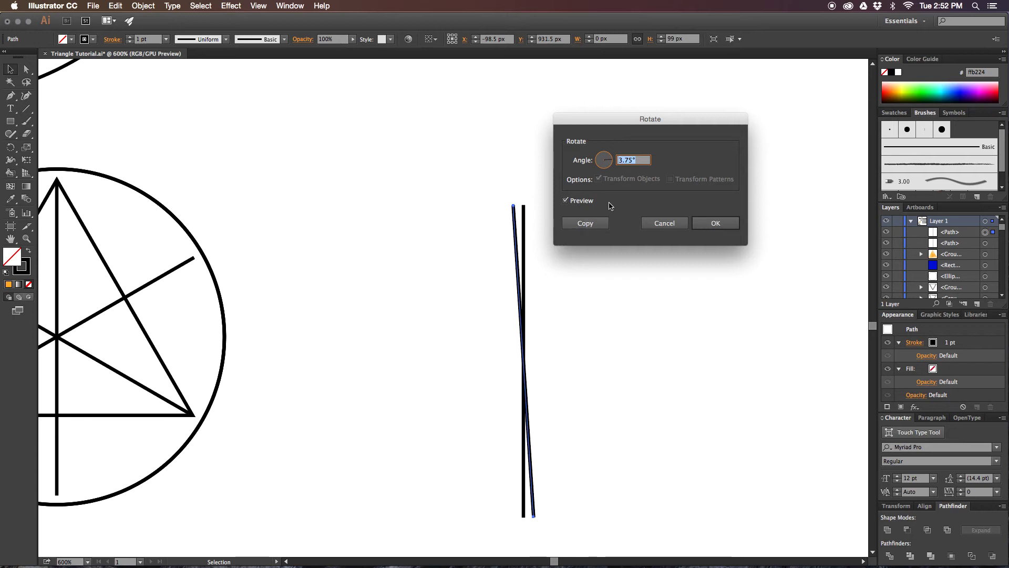
pyautogui.press('Return')
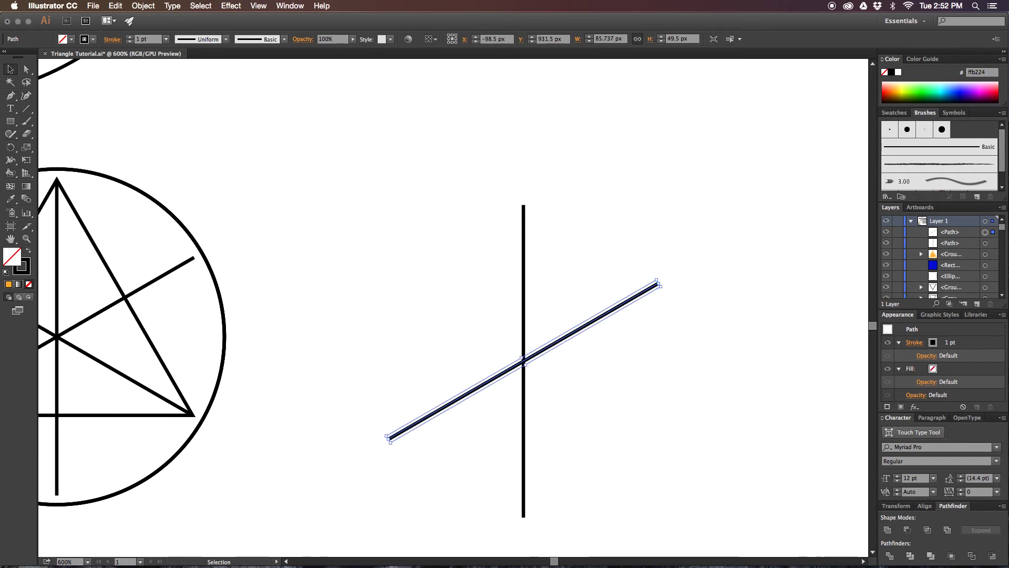
# Paste a copy of the rising diagonal line in front and repeat the rotation to form a falling diagonal through the shared center.
pyautogui.press('a')
pyautogui.press('super+d')
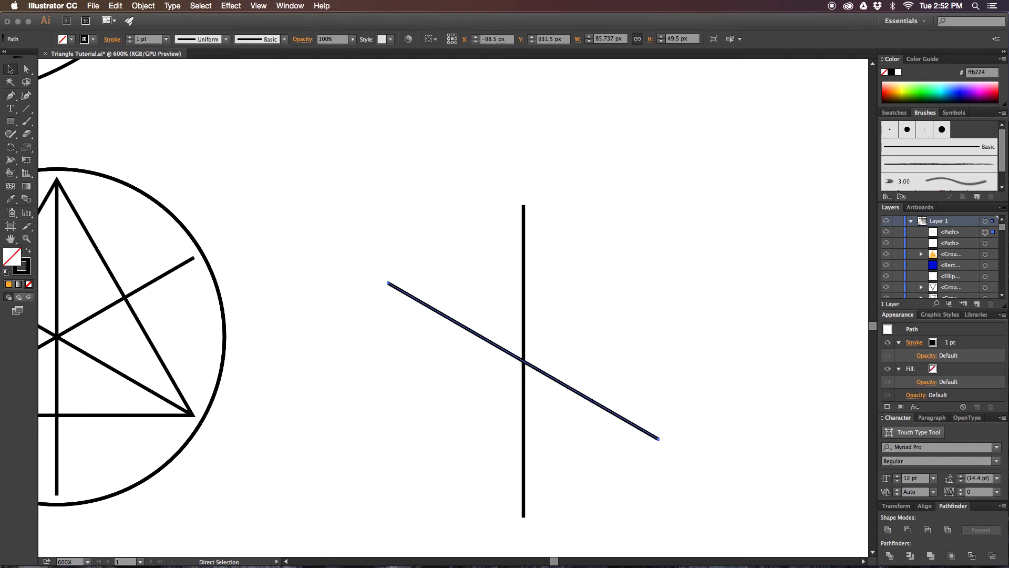
pyautogui.press('super+d')
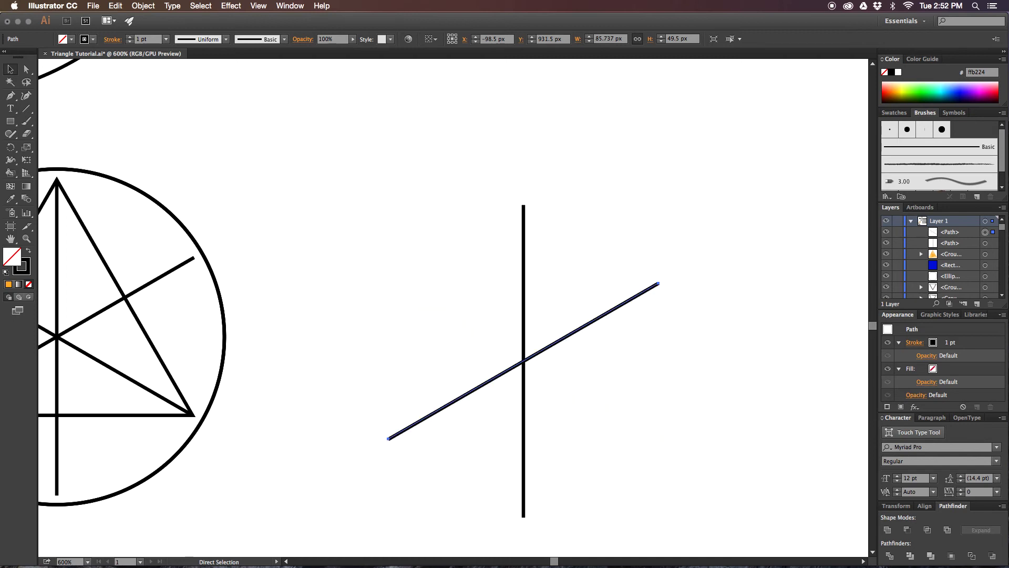
pyautogui.press('super+c')
pyautogui.press('super+f')
pyautogui.press('super+d')
pyautogui.click(561, 287)
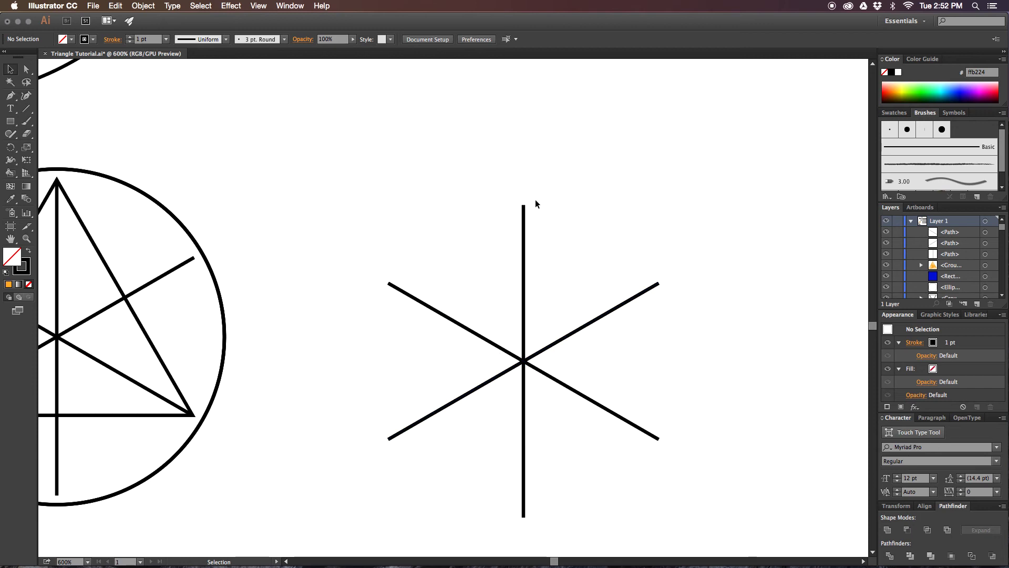
# Draw a rough closed triangle with the Pen tool over the three crossing lines and deselect it.
pyautogui.press('p')
pyautogui.click(543, 231)
pyautogui.click(405, 381)
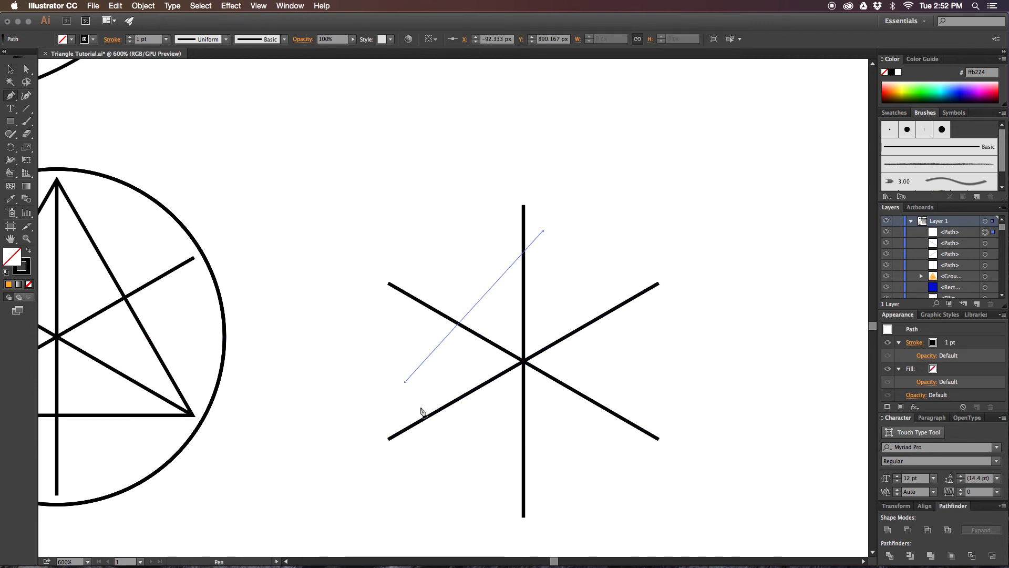
pyautogui.click(634, 388)
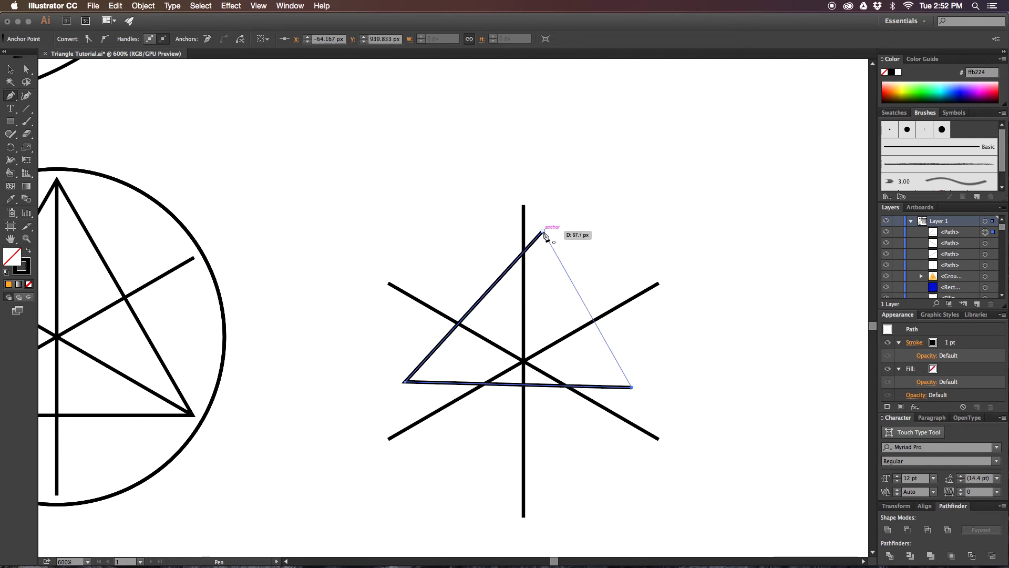
pyautogui.click(550, 227)
pyautogui.keyDown('super'); pyautogui.click(591, 185); pyautogui.keyUp('super')
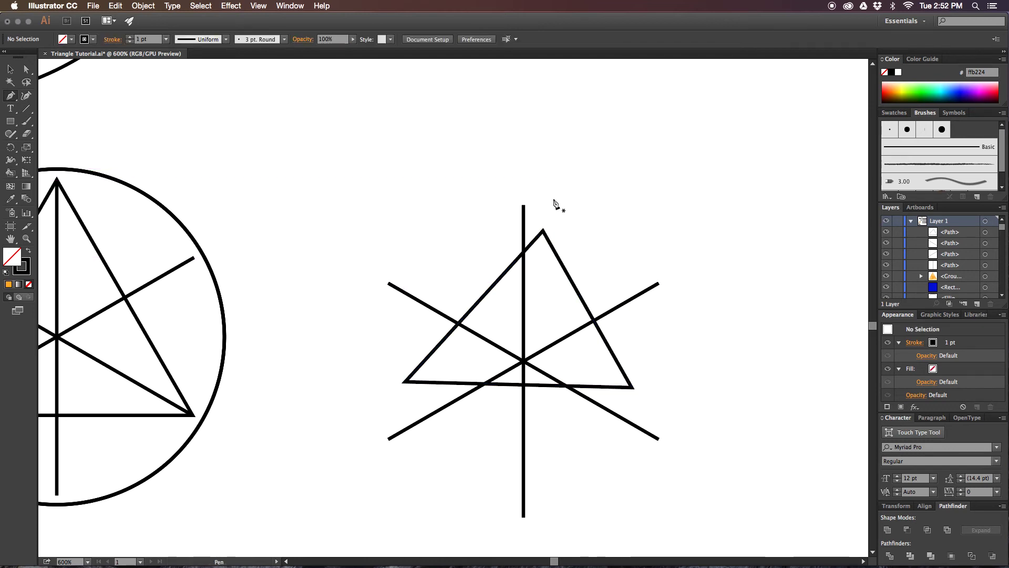
# Move the triangle's three corner points onto the vertical line's upper end and the lower ends of both diagonals.
pyautogui.press('a')
pyautogui.moveTo(543, 231); pyautogui.dragTo(524, 206)
pyautogui.moveTo(634, 389); pyautogui.dragTo(660, 439)
pyautogui.moveTo(405, 382); pyautogui.dragTo(388, 440)
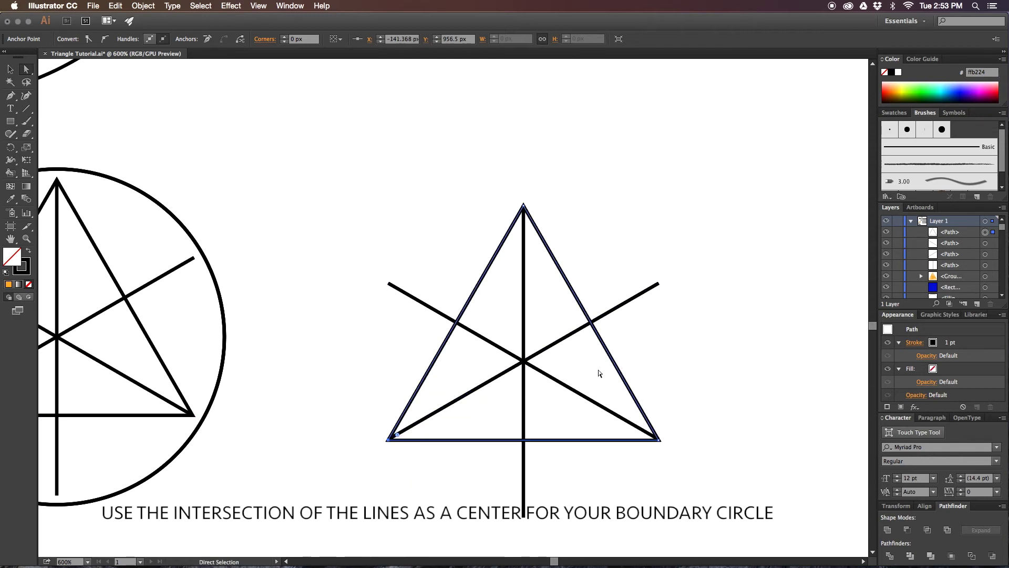
# Examine at extreme magnification whether the triangle's lower-left corner point meets the lower end of the rising diagonal.
pyautogui.moveTo(580, 354); pyautogui.dragTo(566, 283)
pyautogui.press('super+equal')
pyautogui.press('super+equal')
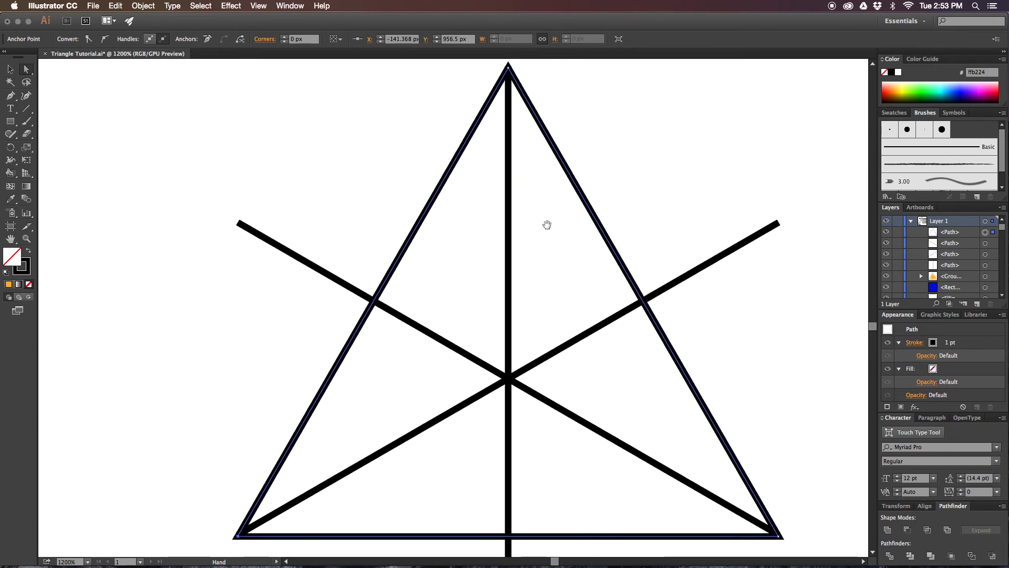
pyautogui.moveTo(560, 275); pyautogui.dragTo(563, 205)
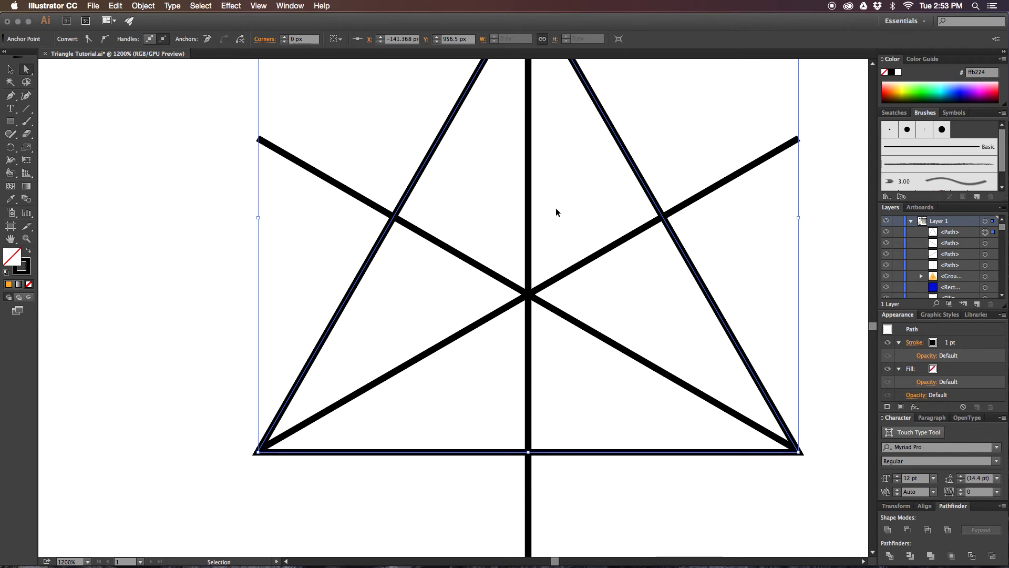
pyautogui.press('super+=')
pyautogui.press('super+=')
pyautogui.press('super+=')
pyautogui.moveTo(363, 347); pyautogui.dragTo(751, 132)
pyautogui.moveTo(482, 330); pyautogui.dragTo(658, 119)
pyautogui.press('super+=')
pyautogui.moveTo(500, 214); pyautogui.dragTo(584, 235)
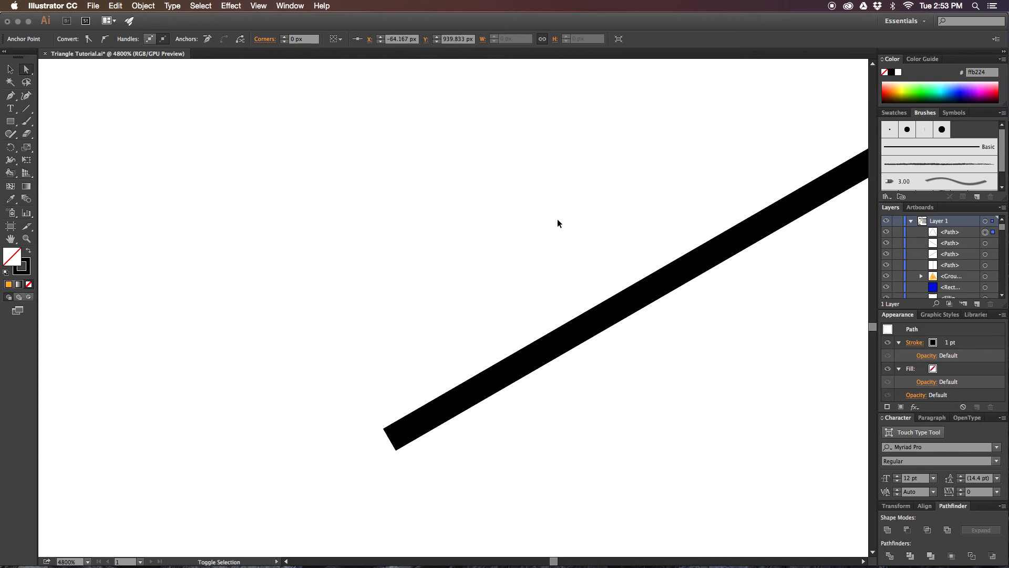
pyautogui.press('shift+super+z')
pyautogui.press('shift+super+z')
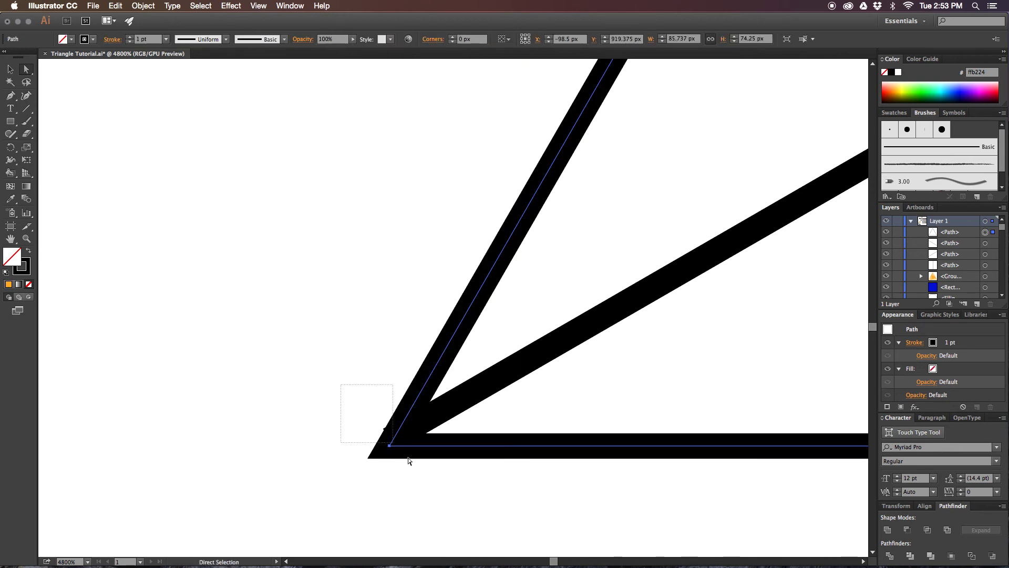
pyautogui.moveTo(409, 461); pyautogui.dragTo(418, 465)
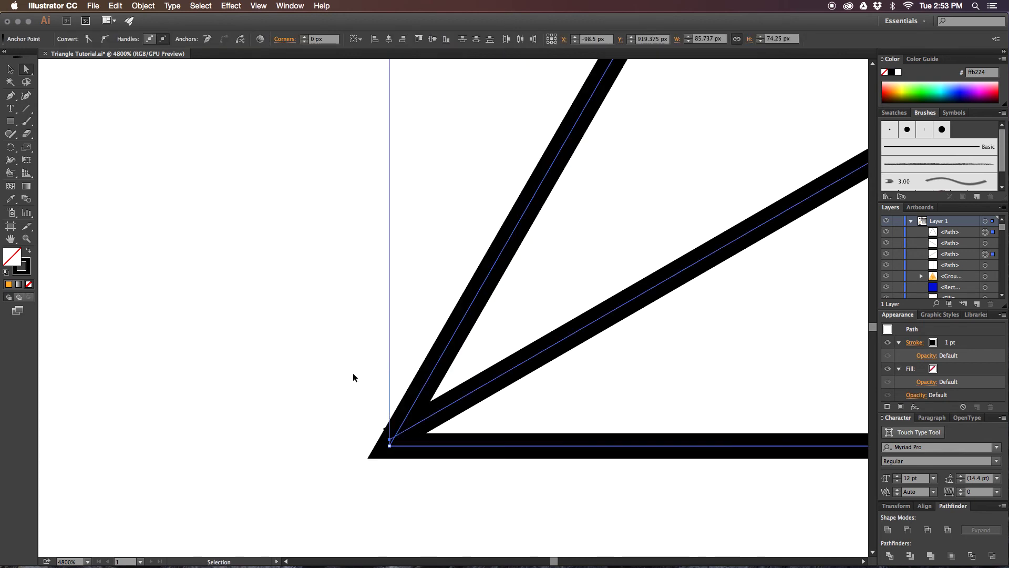
pyautogui.press('super+plus')
pyautogui.press('super+plus')
pyautogui.press('super+plus')
pyautogui.moveTo(354, 384); pyautogui.dragTo(460, 243)
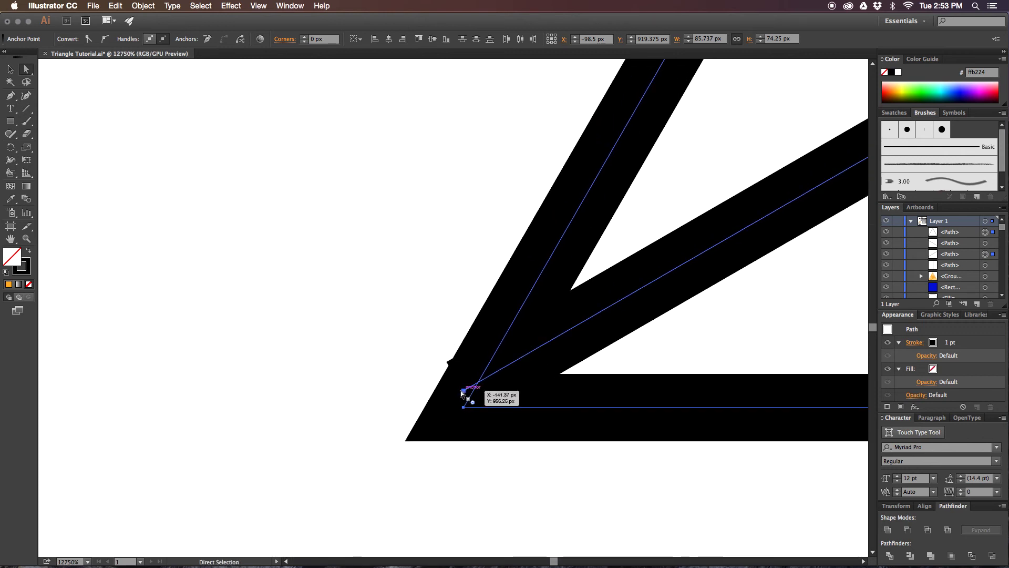
pyautogui.scroll(-5, 578, 320)
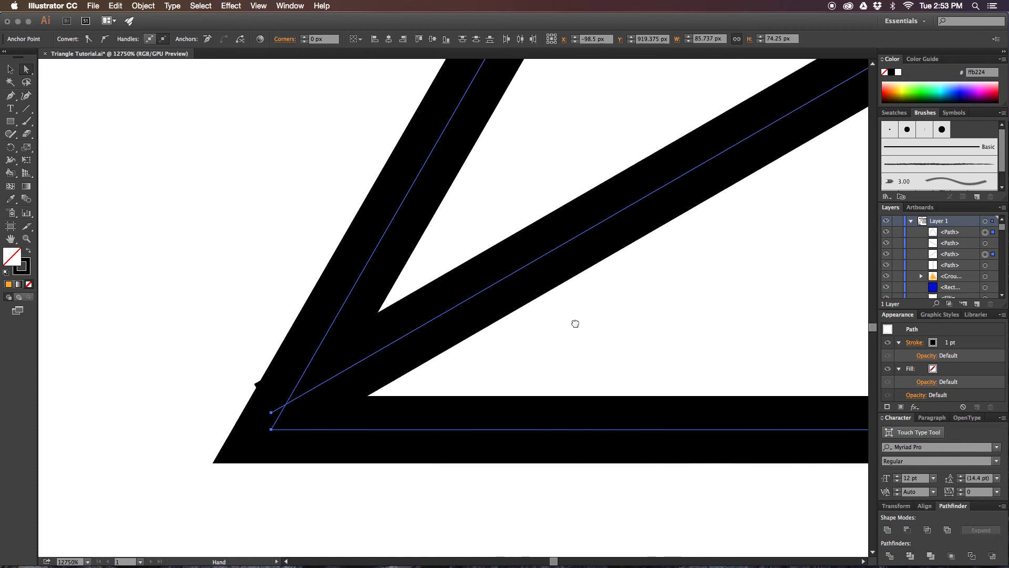
pyautogui.moveTo(503, 327); pyautogui.dragTo(429, 370)
# Undo the lower-left corner move and examine how the triangle's lower-right corner point meets the falling diagonal's end.
pyautogui.press('super+z')
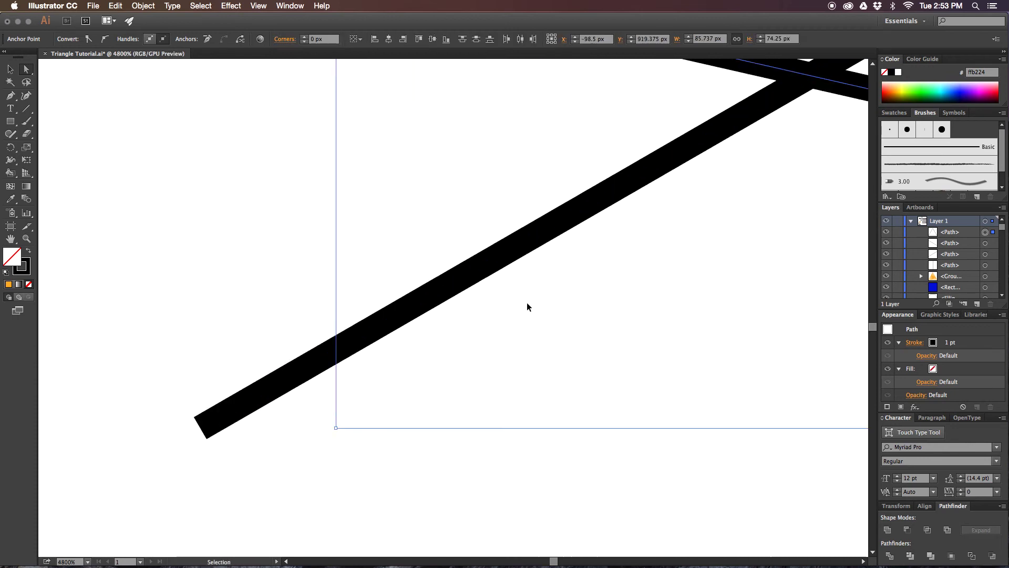
pyautogui.moveTo(641, 239); pyautogui.dragTo(112, 246)
pyautogui.moveTo(799, 262); pyautogui.dragTo(192, 289)
pyautogui.hscroll(10, 192, 289)
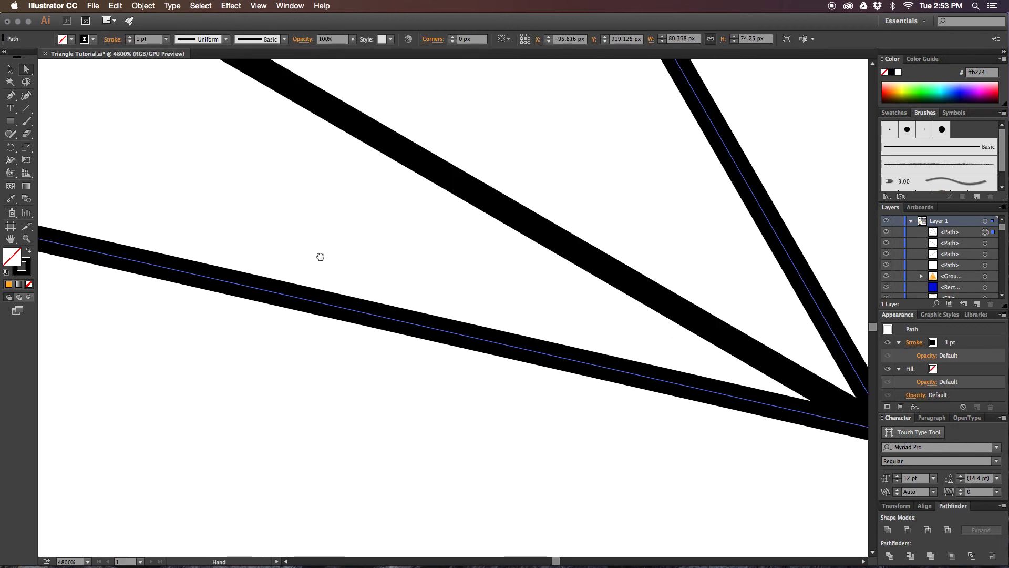
pyautogui.moveTo(641, 379); pyautogui.dragTo(585, 480)
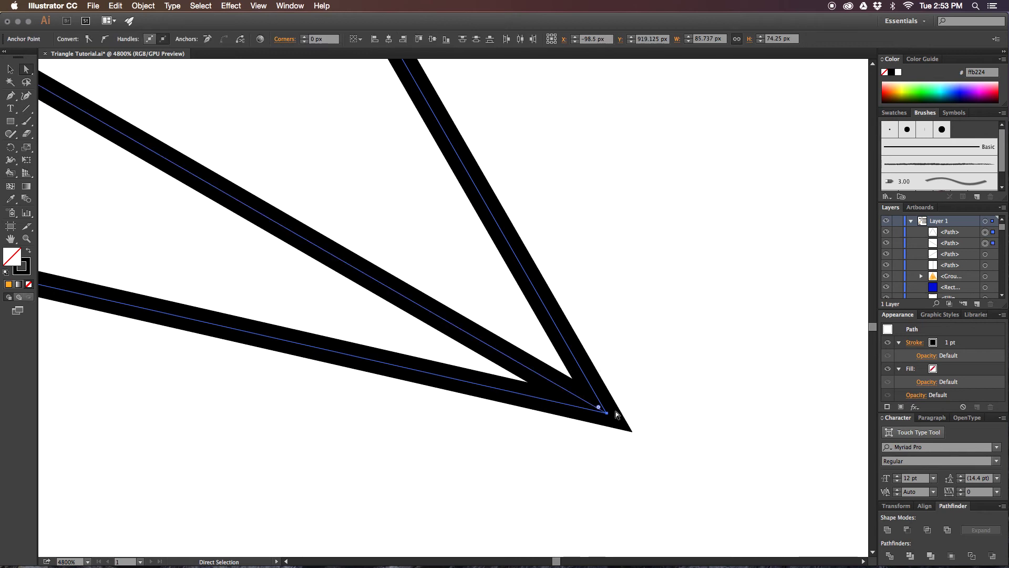
pyautogui.press('super+minus')
pyautogui.press('super+minus')
pyautogui.press('super+minus')
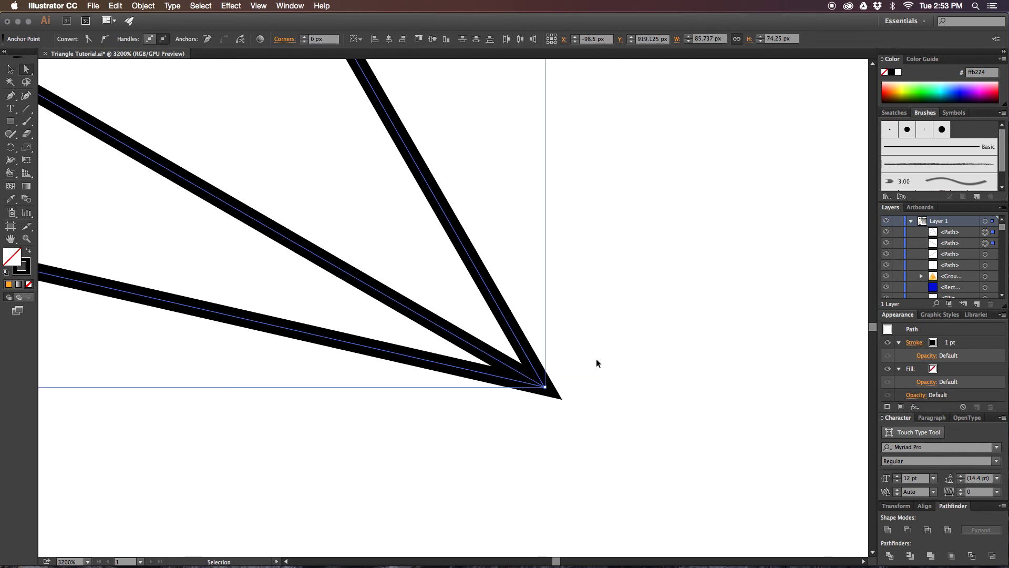
# Examine at extreme magnification whether the triangle's apex point meets the upper end of the vertical line.
pyautogui.moveTo(348, 129); pyautogui.dragTo(578, 508)
pyautogui.moveTo(499, 179); pyautogui.dragTo(580, 414)
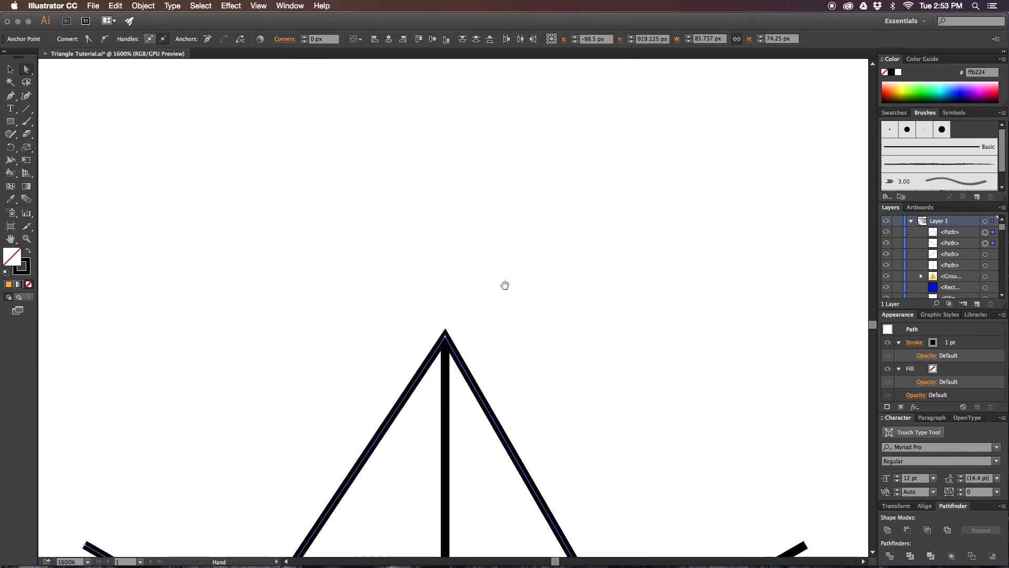
pyautogui.press('super+plus')
pyautogui.press('super+plus')
pyautogui.press('super+plus')
pyautogui.press('super+plus')
pyautogui.press('super+plus')
pyautogui.moveTo(473, 349); pyautogui.dragTo(581, 224)
pyautogui.moveTo(594, 287); pyautogui.dragTo(447, 408)
pyautogui.press('Down')
pyautogui.press('Down')
pyautogui.press('Down')
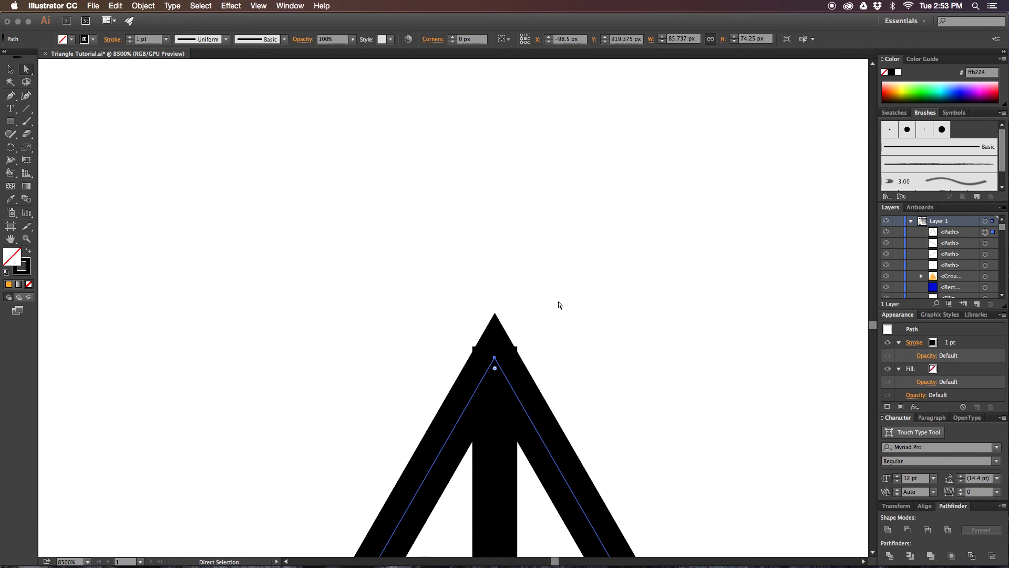
pyautogui.moveTo(548, 295); pyautogui.dragTo(548, 216)
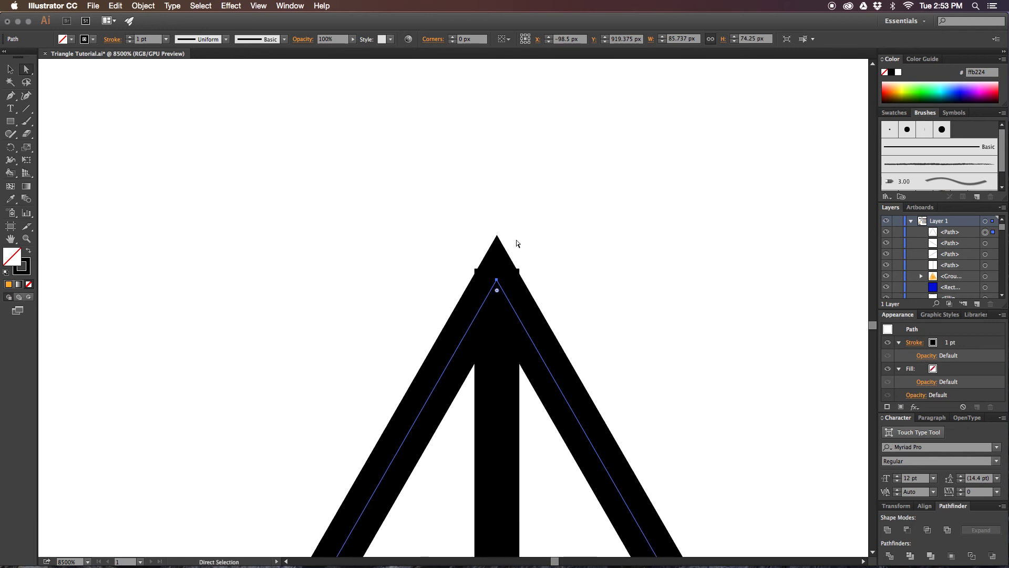
pyautogui.click(492, 328)
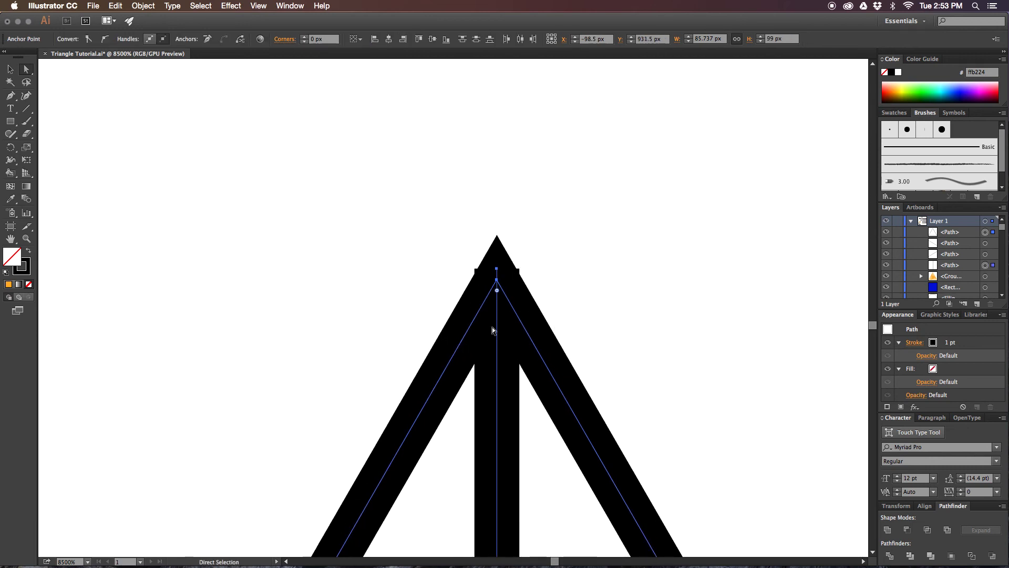
pyautogui.press('super+plus')
pyautogui.press('super+plus')
pyautogui.press('super+plus')
pyautogui.press('super+plus')
pyautogui.moveTo(550, 156); pyautogui.dragTo(444, 237)
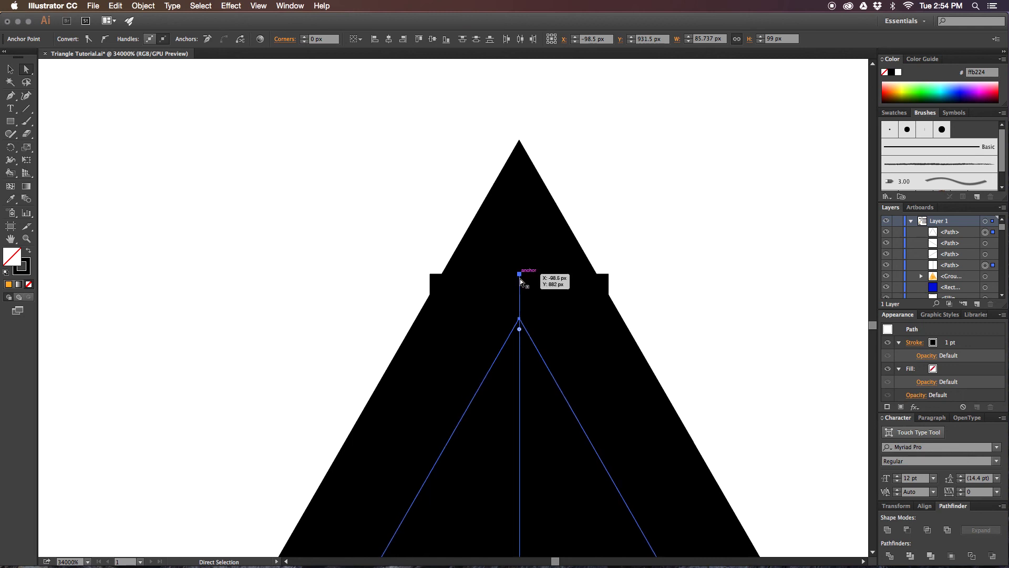
# Select the falling diagonal together with the triangle and examine the gap between their end points at the lower-right corner.
pyautogui.press('super+minus')
pyautogui.press('super+minus')
pyautogui.press('super+minus')
pyautogui.press('super+minus')
pyautogui.press('super+minus')
pyautogui.press('super+minus')
pyautogui.press('super+minus')
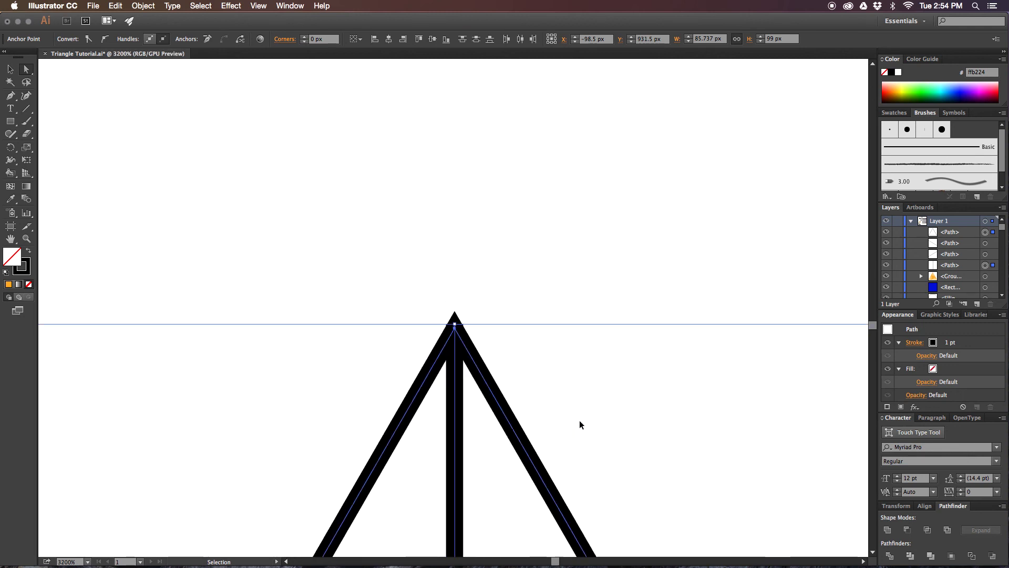
pyautogui.press('super+minus')
pyautogui.press('space')
pyautogui.moveTo(615, 478); pyautogui.dragTo(500, 119)
pyautogui.moveTo(531, 293); pyautogui.dragTo(428, 63)
pyautogui.moveTo(582, 369); pyautogui.dragTo(458, 103)
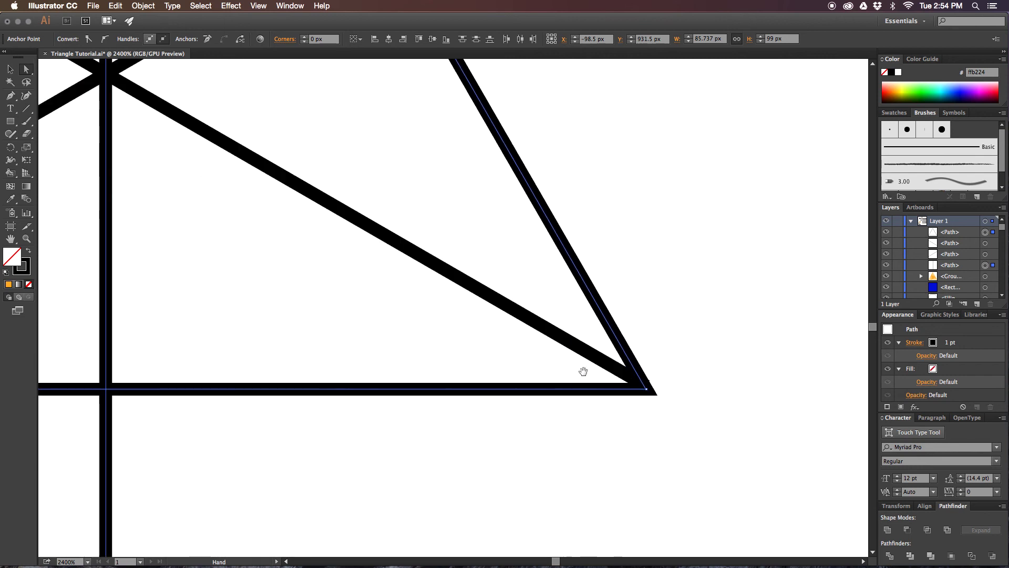
pyautogui.scroll(-3, 584, 371)
pyautogui.hscroll(1, 596, 343)
pyautogui.moveTo(630, 342); pyautogui.dragTo(621, 348)
pyautogui.press('space')
pyautogui.moveTo(736, 264); pyautogui.dragTo(584, 285)
pyautogui.press('super+equal')
pyautogui.press('super+equal')
pyautogui.press('super+equal')
pyautogui.press('super+equal')
pyautogui.press('space')
pyautogui.moveTo(577, 395); pyautogui.dragTo(636, 201)
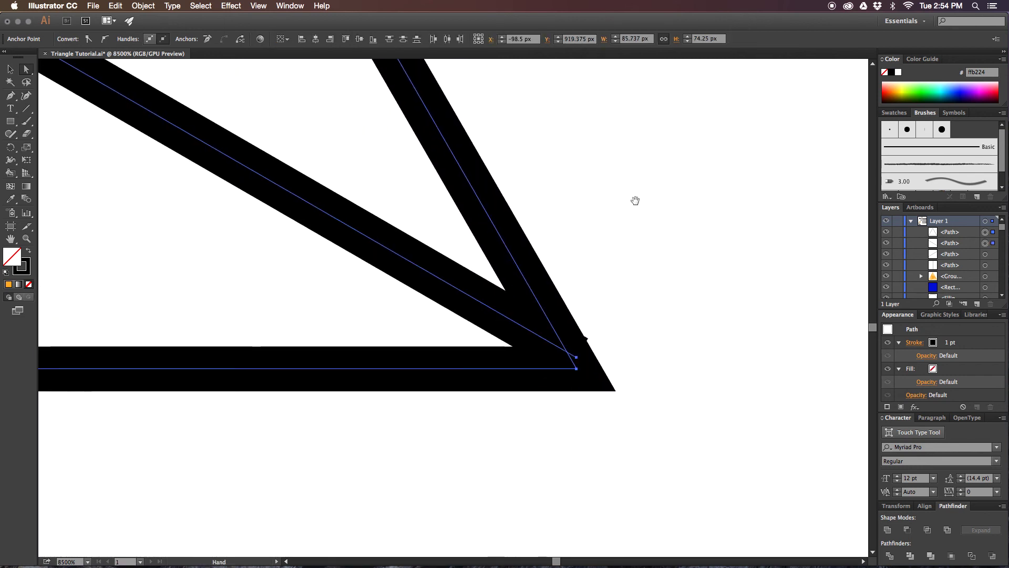
pyautogui.scroll(-10, 617, 199)
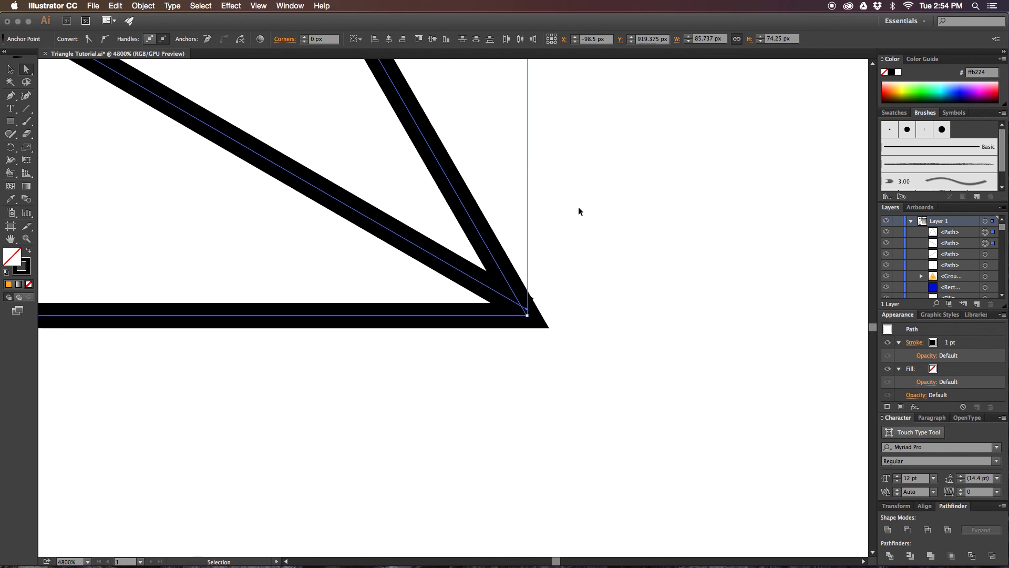
# Try to move the triangle's lower-left corner point upward off the diagonal's end, and undo the move.
pyautogui.hscroll(-8, 506, 230)
pyautogui.scroll(5, 506, 229)
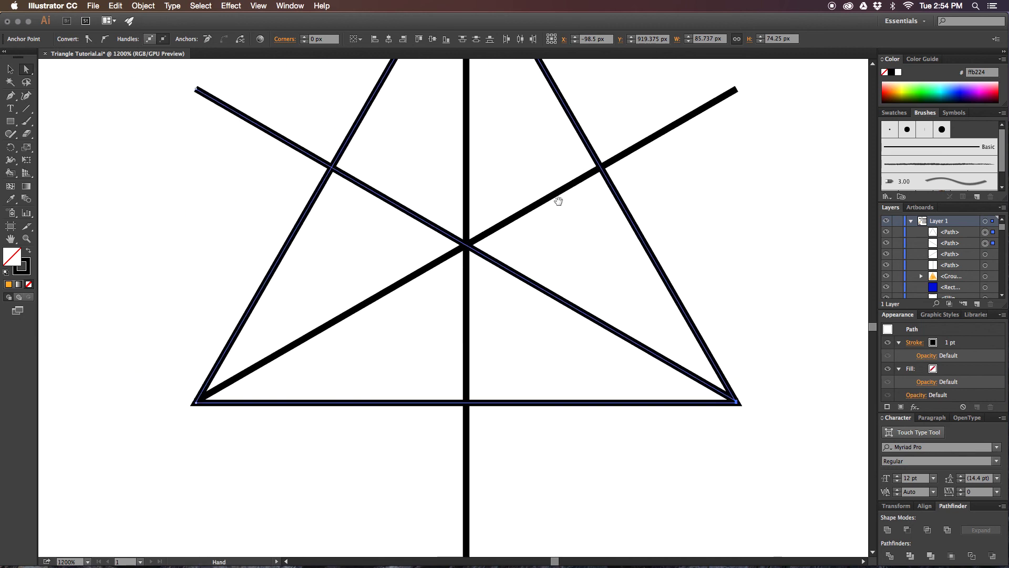
pyautogui.hscroll(2, 572, 256)
pyautogui.scroll(-1, 572, 256)
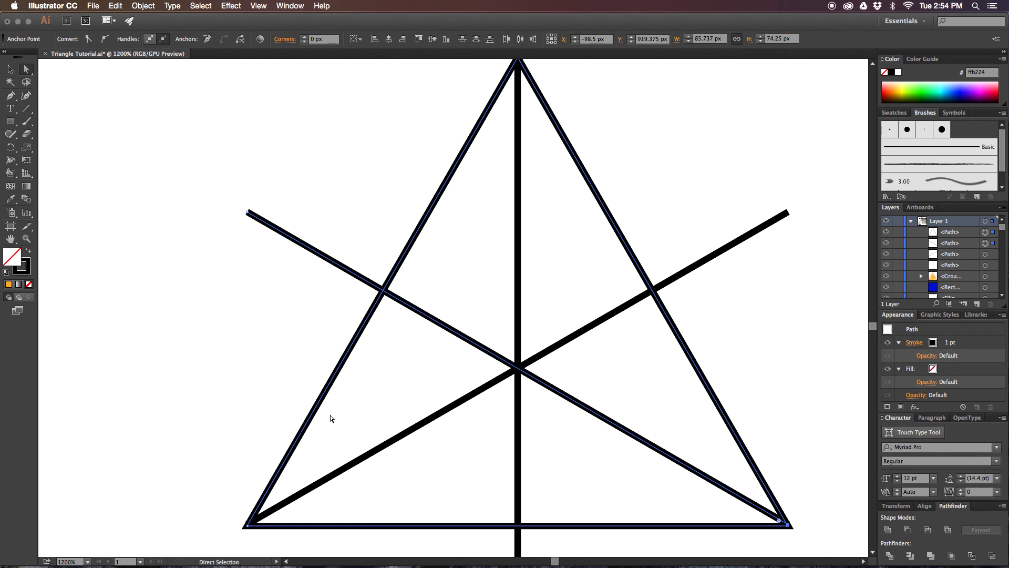
pyautogui.scroll(-6, 405, 373)
pyautogui.hscroll(-3, 401, 352)
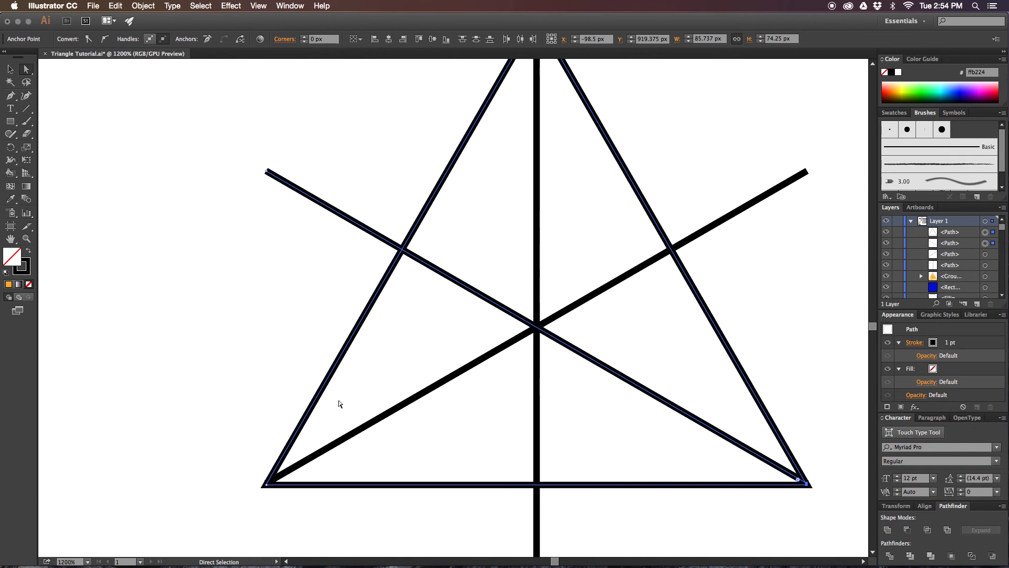
pyautogui.click(268, 489)
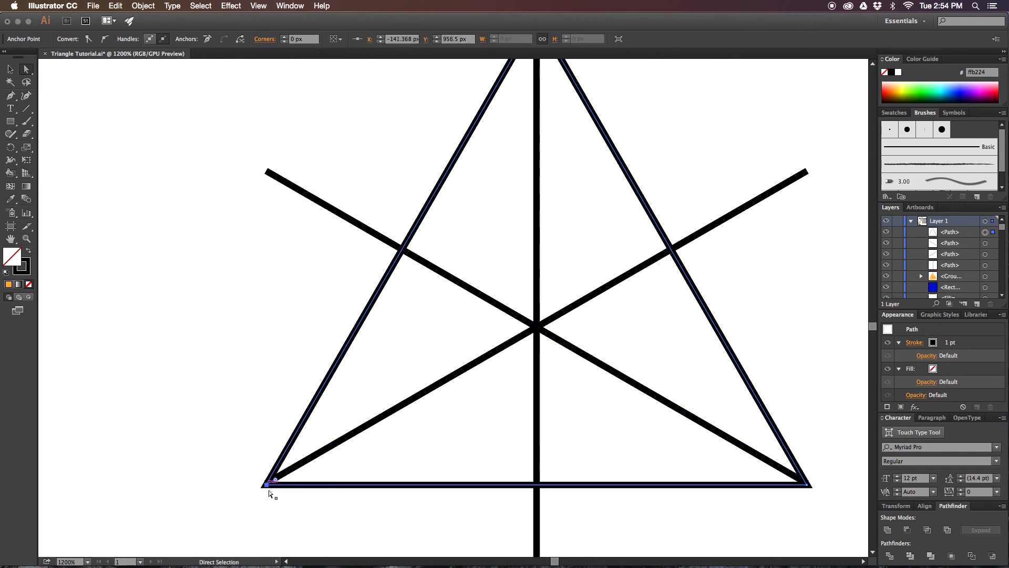
pyautogui.moveTo(268, 489); pyautogui.dragTo(275, 468)
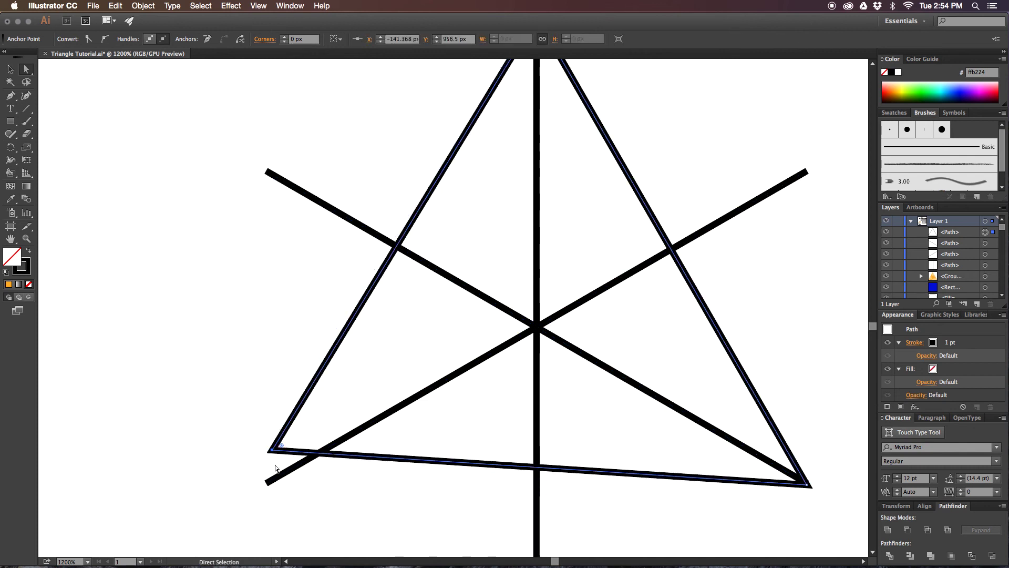
pyautogui.press('super+z')
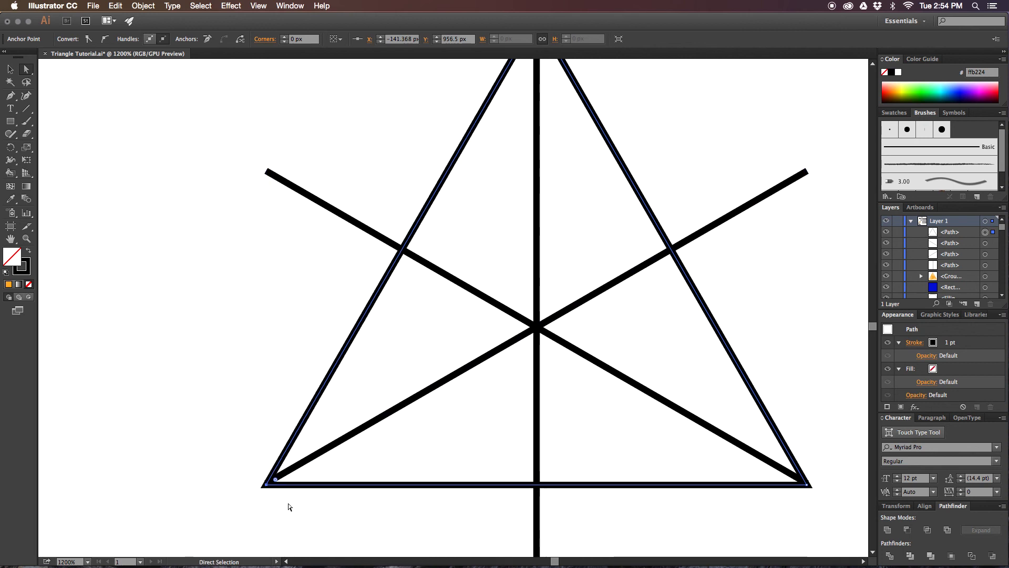
pyautogui.moveTo(311, 504); pyautogui.dragTo(279, 502)
pyautogui.moveTo(433, 274); pyautogui.dragTo(420, 296)
pyautogui.scroll(3, 421, 296)
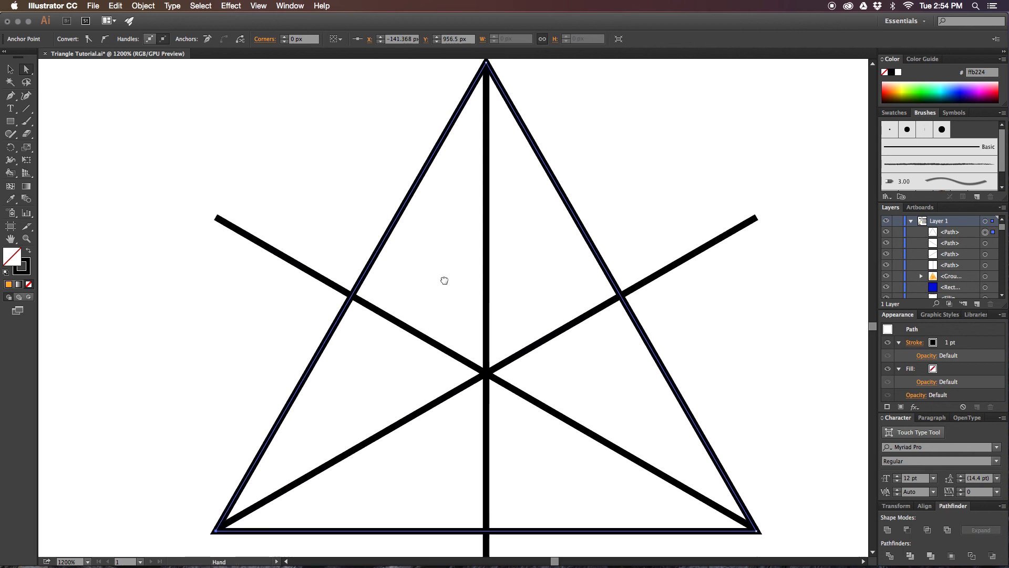
pyautogui.press('v')
pyautogui.hscroll(2, 450, 254)
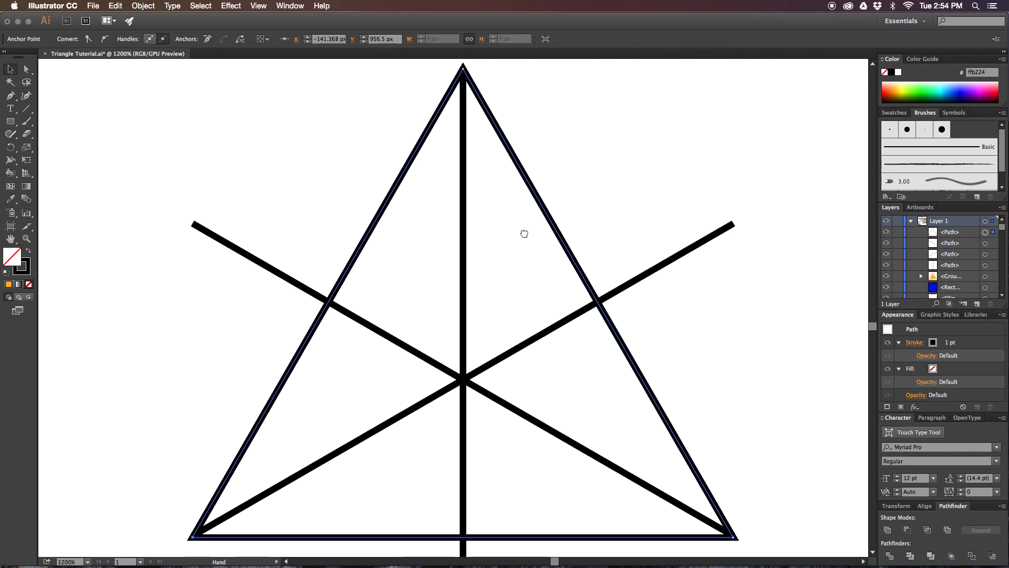
# Examine the rows of circled spiral triangle variations elsewhere on the canvas, away from the triangle built on crossing lines.
pyautogui.moveTo(525, 235); pyautogui.dragTo(496, 302)
pyautogui.press('super+minus')
pyautogui.press('super+minus')
pyautogui.press('super+minus')
pyautogui.press('super+minus')
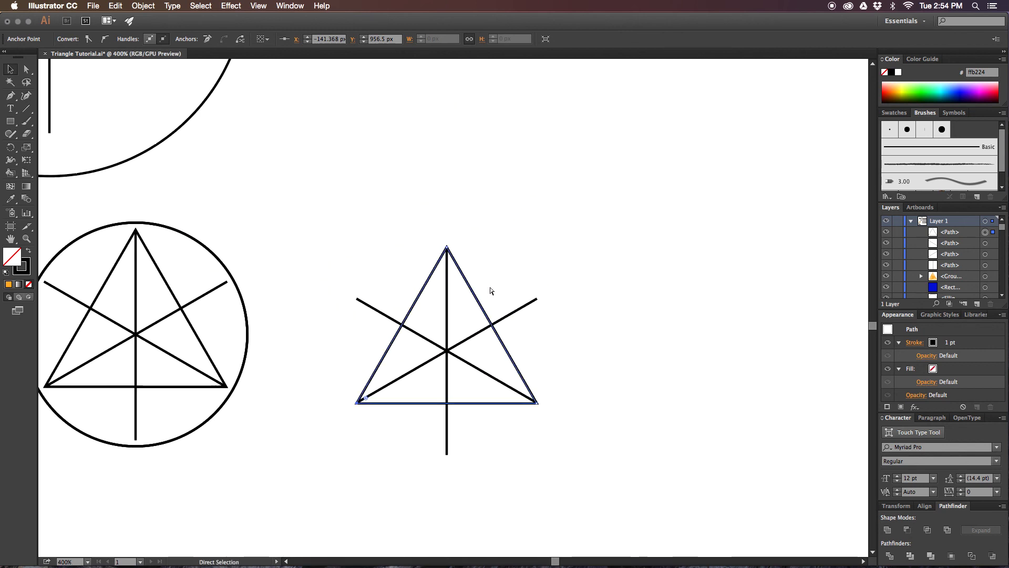
pyautogui.moveTo(523, 207); pyautogui.dragTo(604, 319)
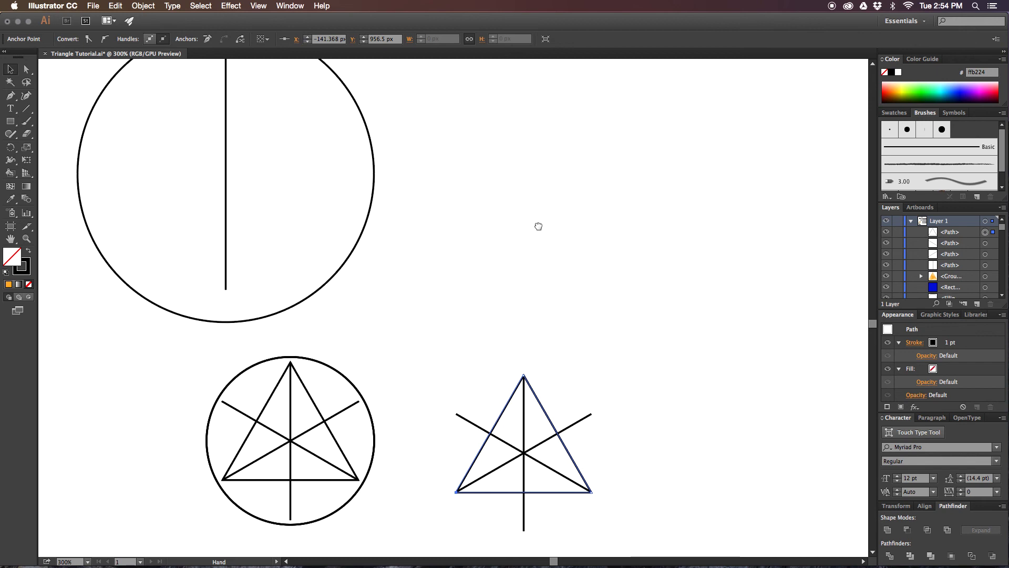
pyautogui.moveTo(539, 225); pyautogui.dragTo(488, 430)
pyautogui.scroll(10, 570, 225)
pyautogui.hscroll(4, 570, 225)
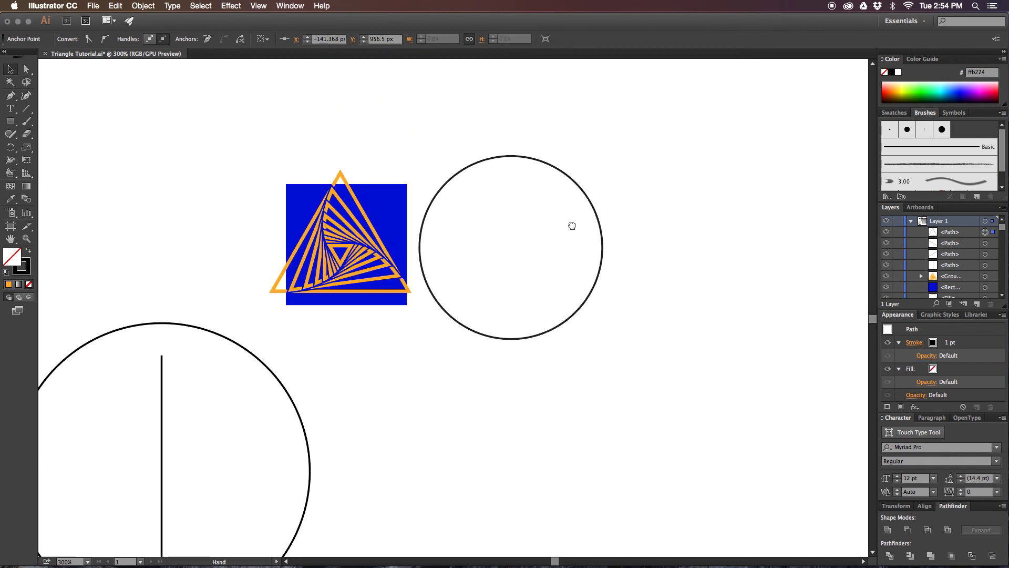
pyautogui.scroll(6, 614, 254)
pyautogui.hscroll(10, 614, 254)
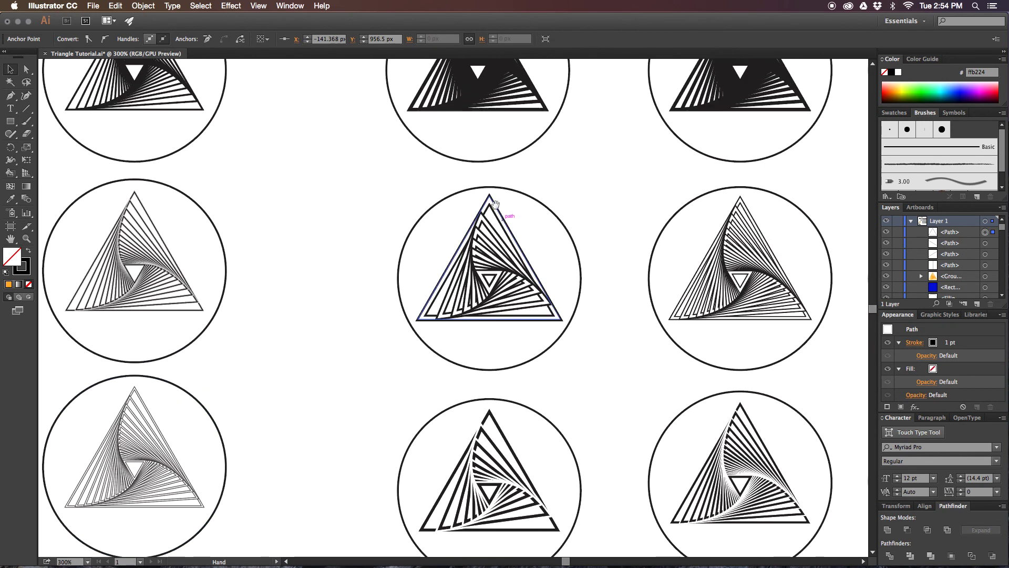
pyautogui.scroll(-8, 465, 272)
pyautogui.hscroll(5, 465, 272)
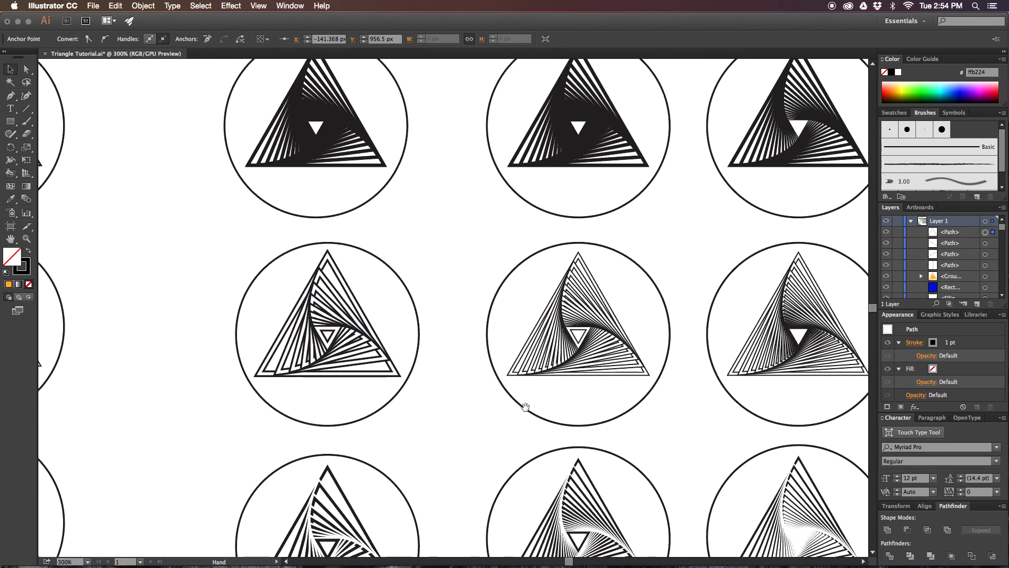
pyautogui.moveTo(577, 298); pyautogui.dragTo(552, 306)
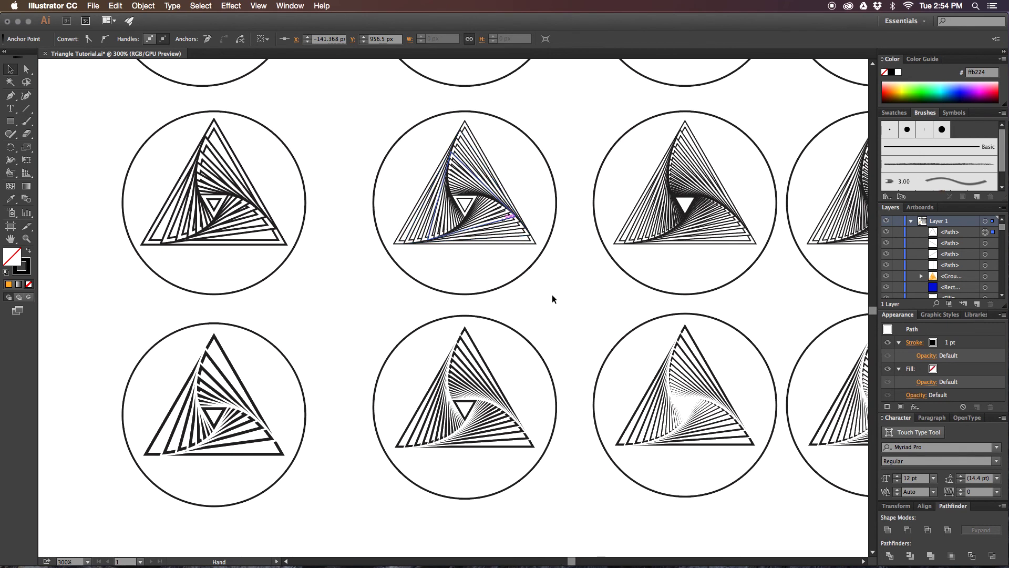